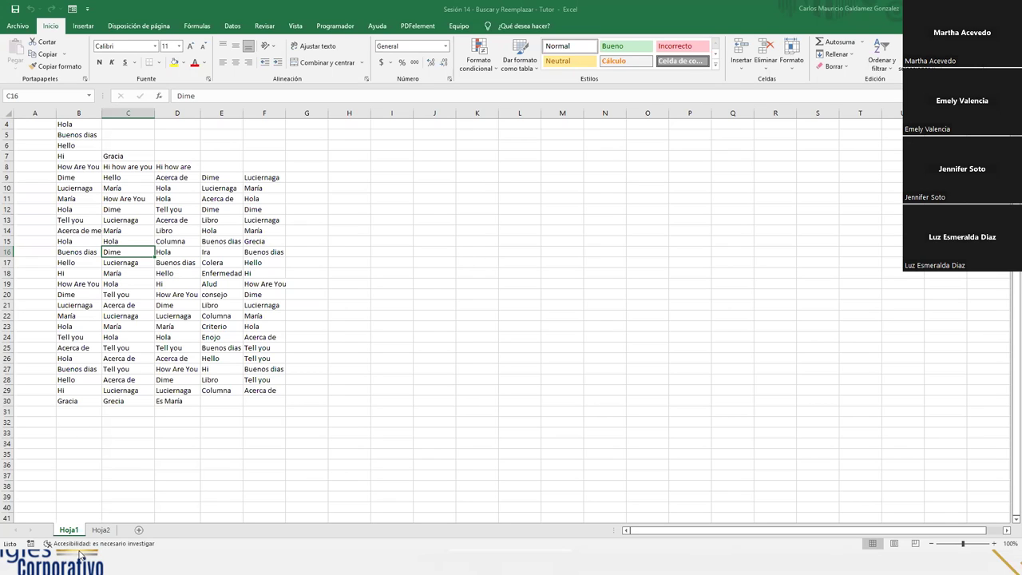
- Examine the word lists on Hoja1, enlarged to 130%, and on Hoja2, ending back on Hoja1
{"action": "left_click", "coordinate": [182, 405]}
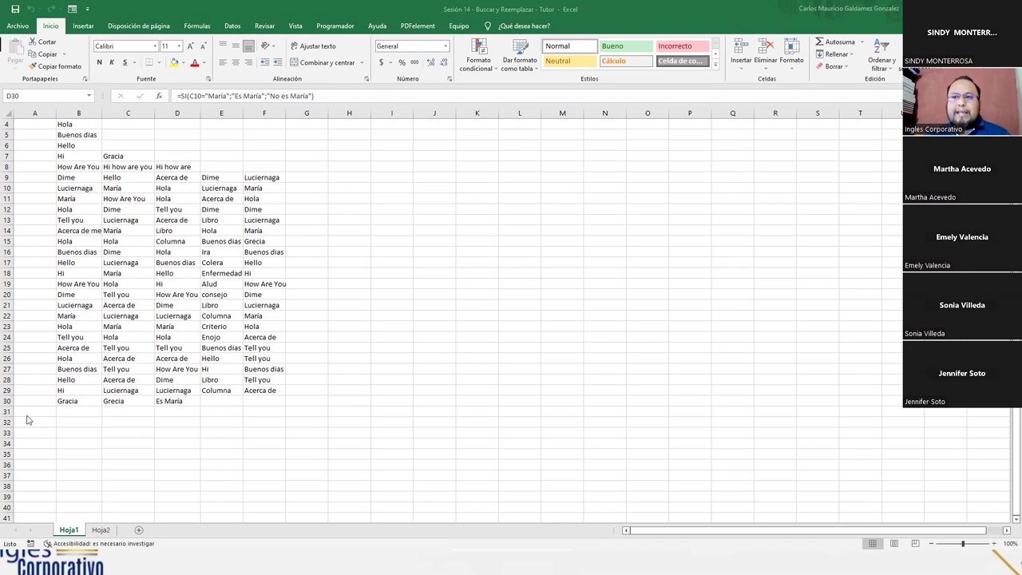
{"action": "left_click", "coordinate": [268, 184]}
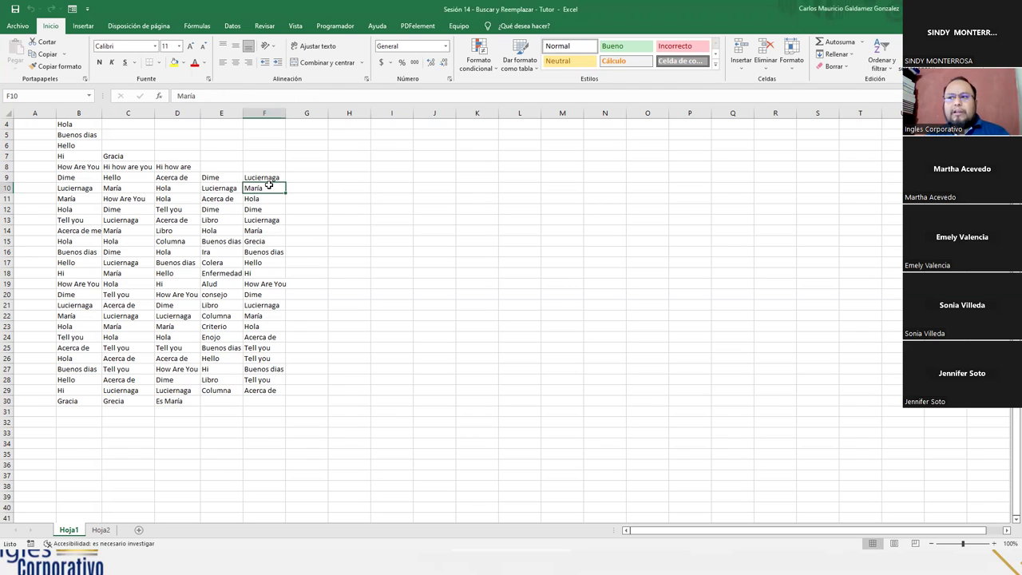
{"action": "left_click", "coordinate": [266, 179]}
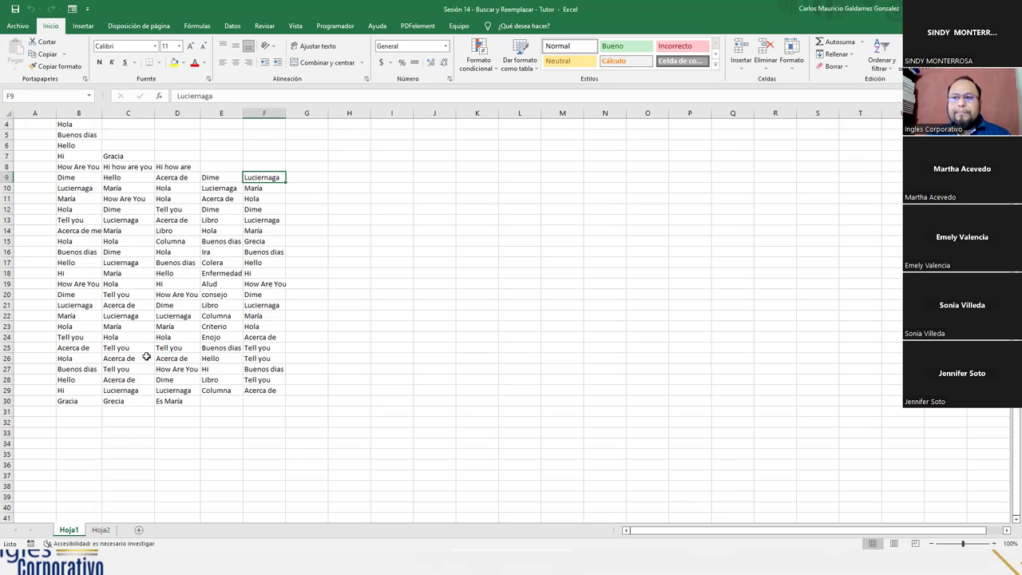
{"action": "left_click", "coordinate": [120, 251]}
{"action": "left_click", "coordinate": [240, 304]}
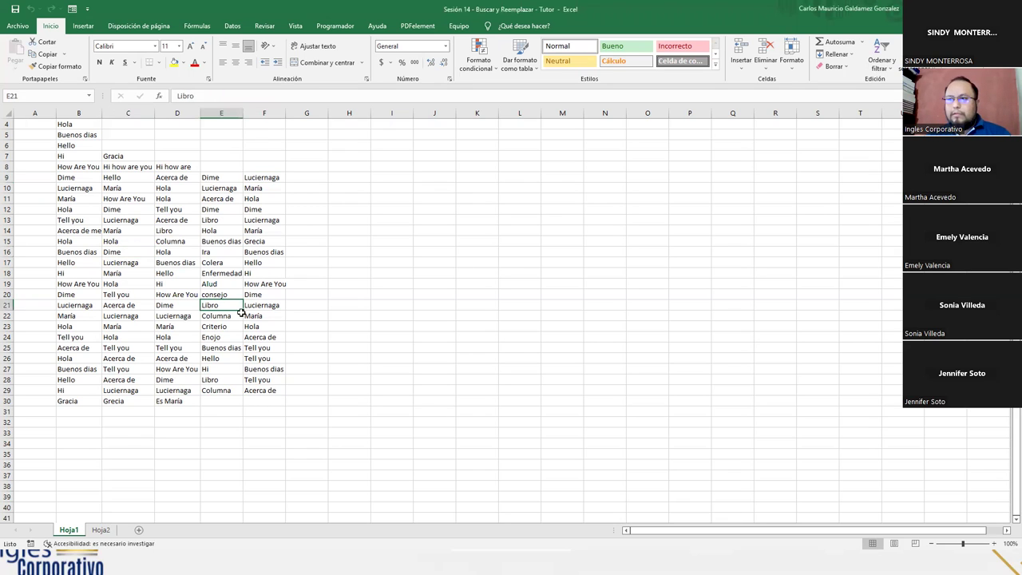
{"action": "scroll", "coordinate": [241, 323], "scroll_direction": "up", "scroll_amount": 1}
{"action": "scroll", "coordinate": [240, 329], "scroll_direction": "up", "scroll_amount": 1}
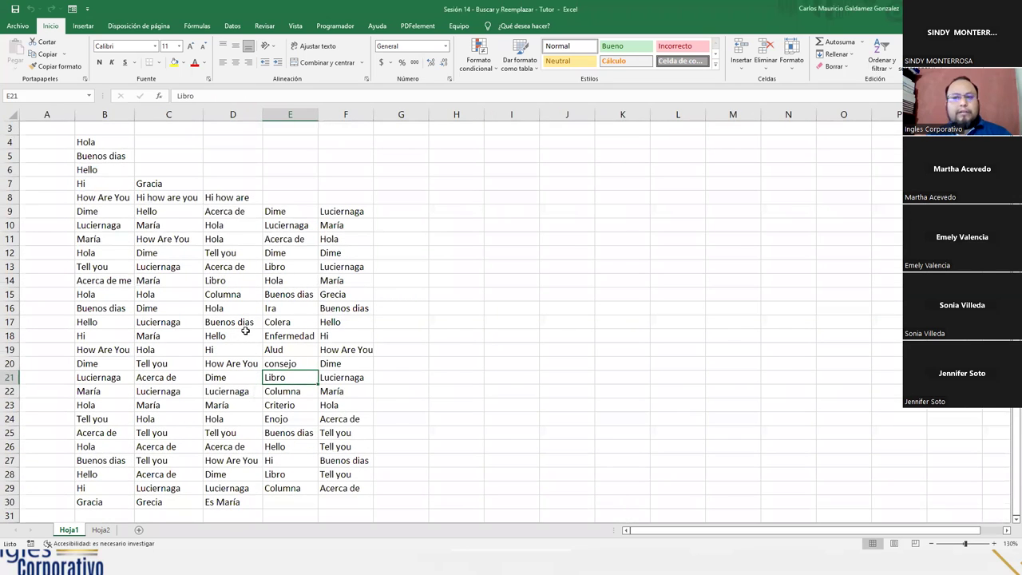
{"action": "scroll", "coordinate": [246, 331], "scroll_direction": "up", "scroll_amount": 1}
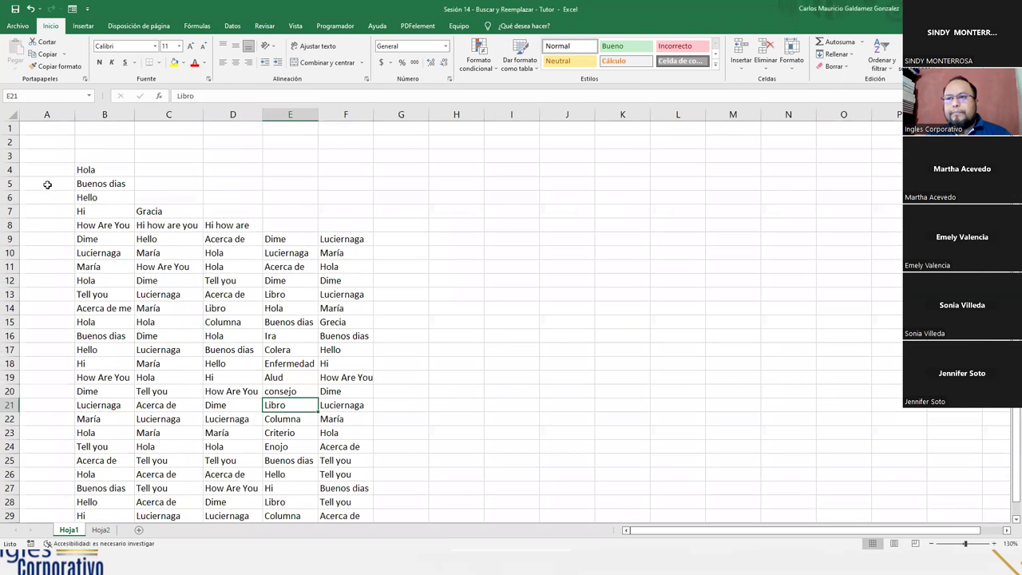
{"action": "scroll", "coordinate": [191, 269], "scroll_direction": "down", "scroll_amount": 1}
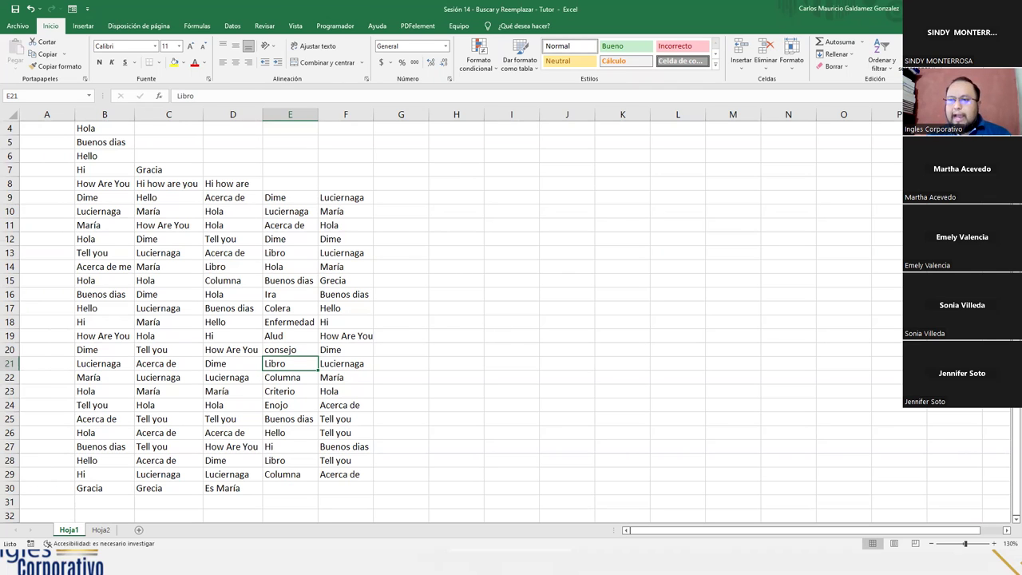
{"action": "left_click", "coordinate": [100, 530]}
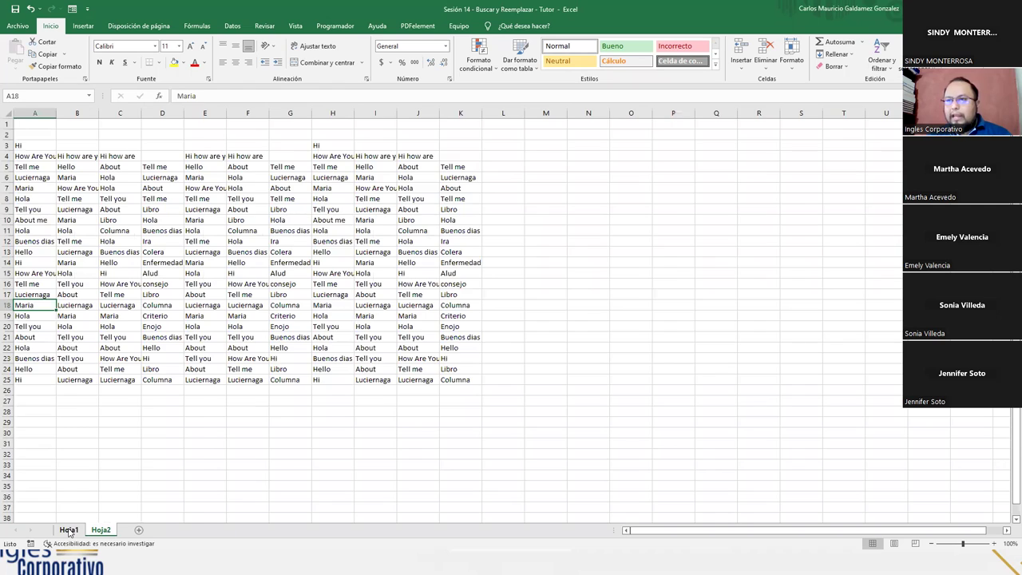
{"action": "left_click", "coordinate": [69, 530]}
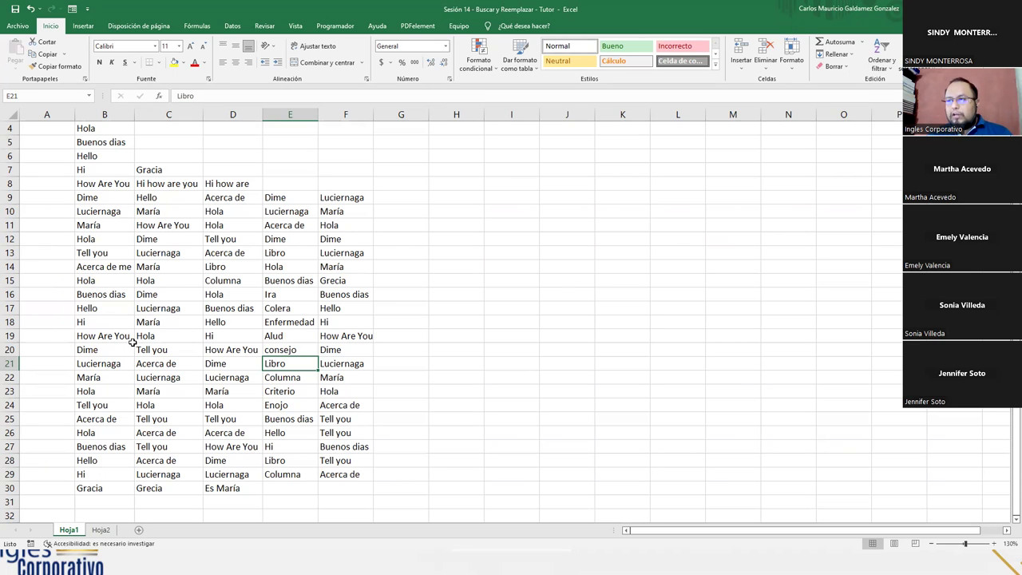
{"action": "left_click_drag", "start_coordinate": [156, 213], "coordinate": [183, 396]}
{"action": "left_click", "coordinate": [212, 407]}
{"action": "left_click", "coordinate": [170, 379]}
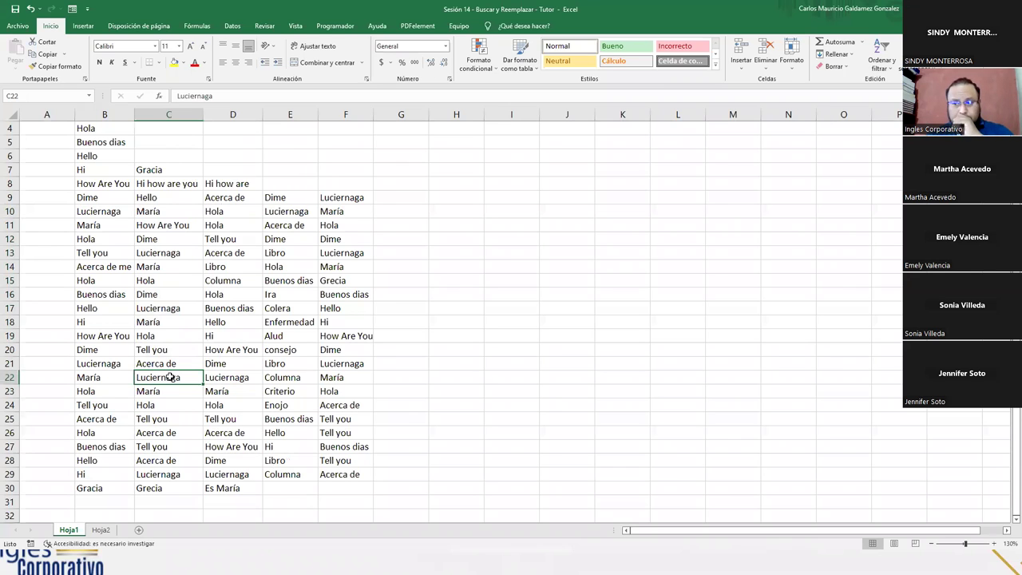
{"action": "left_click", "coordinate": [392, 251]}
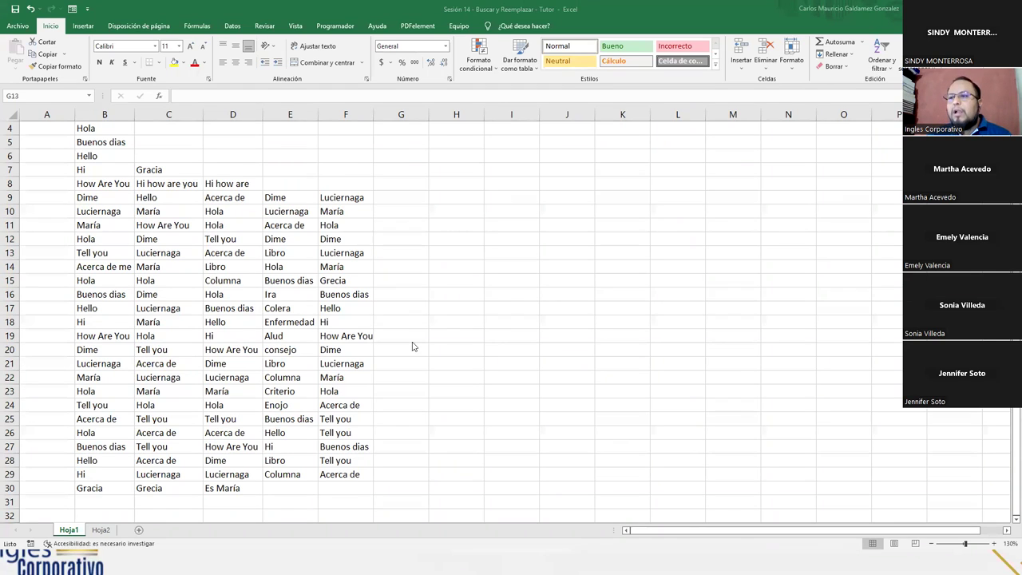
{"action": "left_click", "coordinate": [289, 338]}
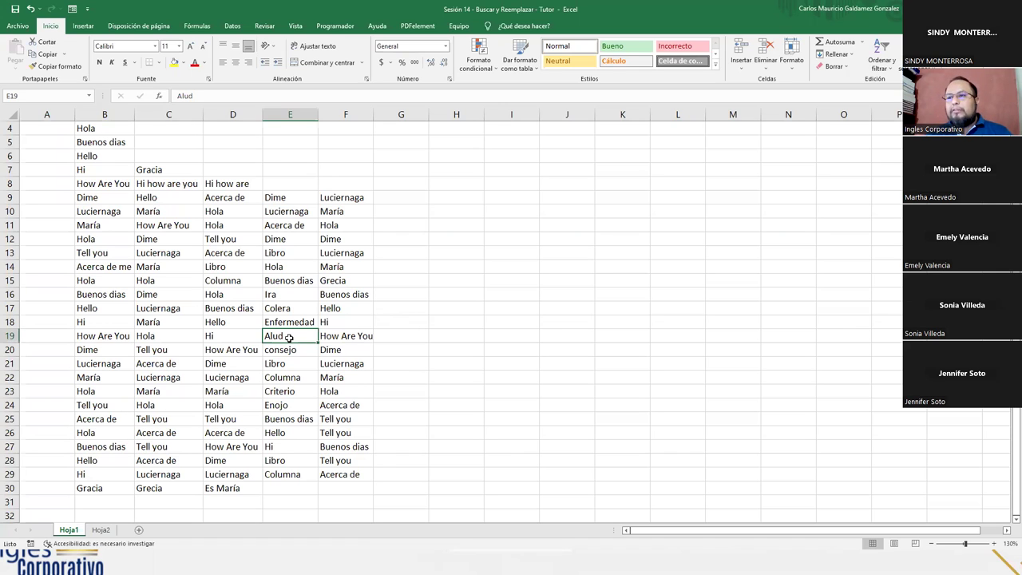
{"action": "left_click_drag", "start_coordinate": [129, 238], "coordinate": [191, 252]}
{"action": "left_click", "coordinate": [177, 348]}
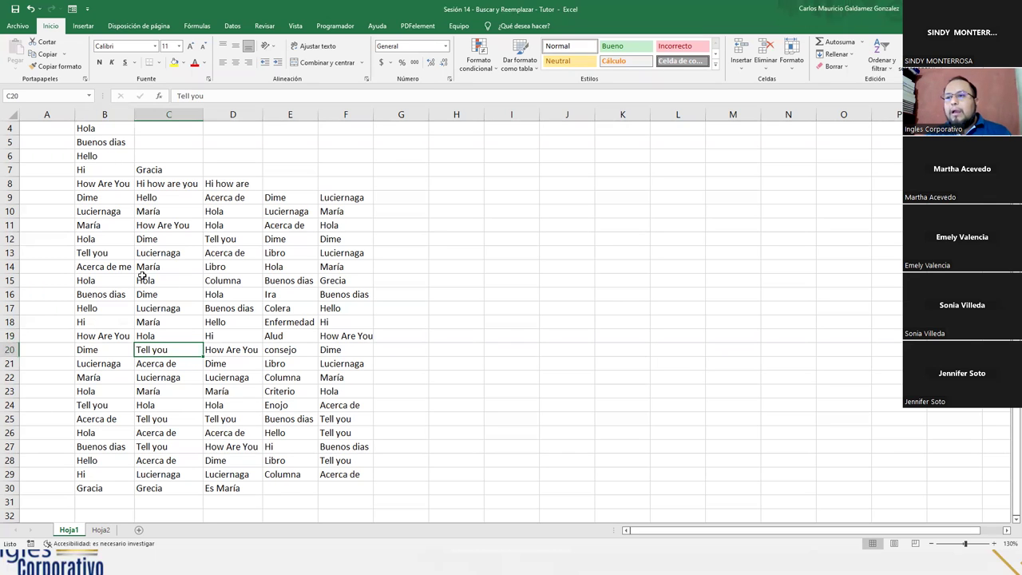
{"action": "left_click_drag", "start_coordinate": [89, 255], "coordinate": [321, 335]}
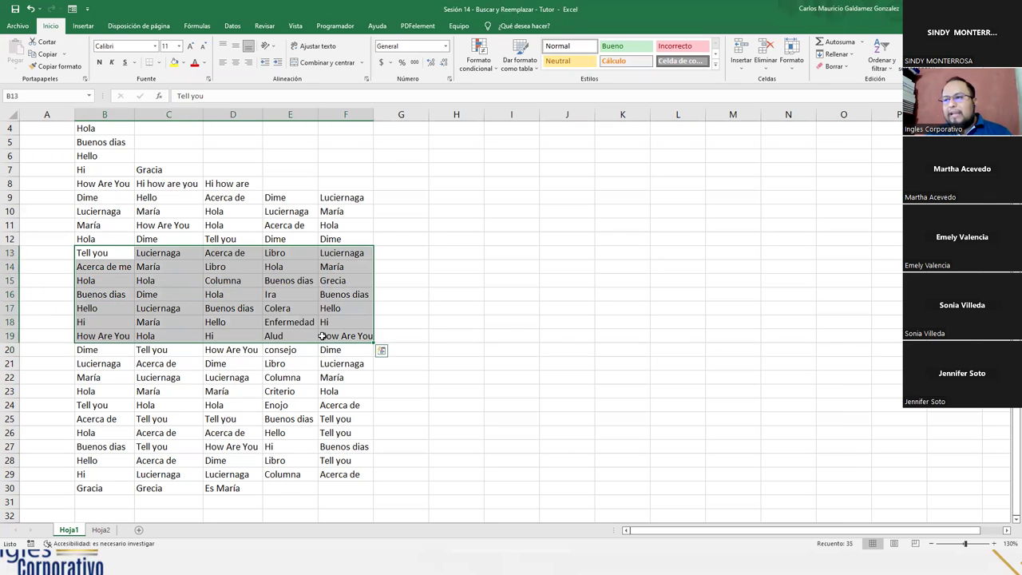
{"action": "left_click", "coordinate": [321, 336]}
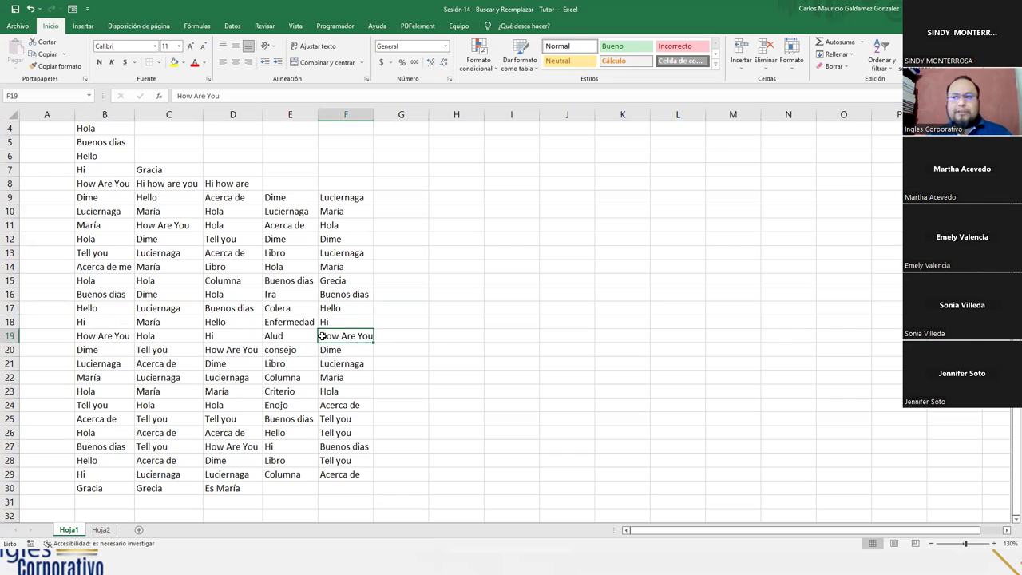
{"action": "left_click", "coordinate": [478, 239]}
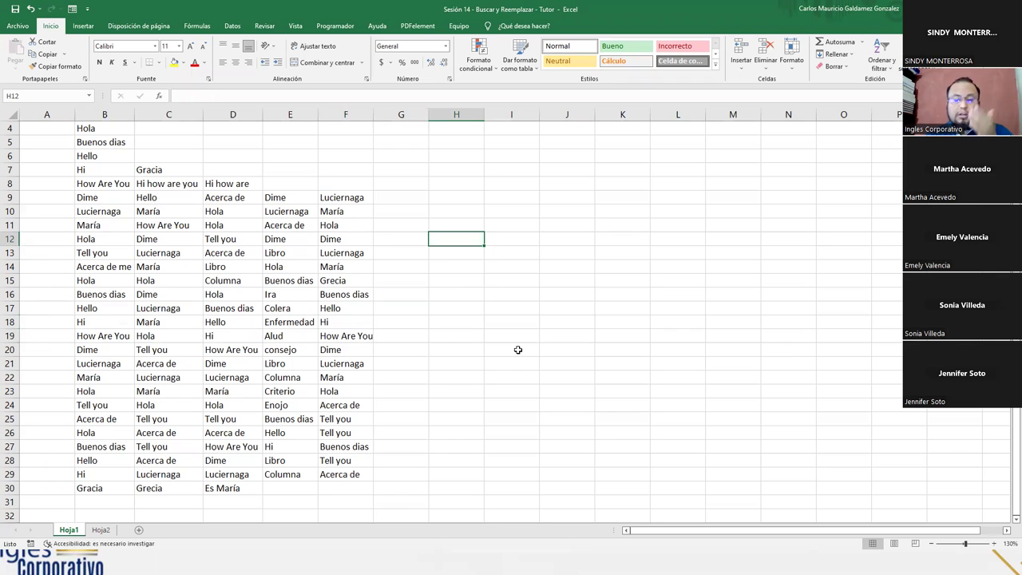
{"action": "left_click", "coordinate": [516, 270]}
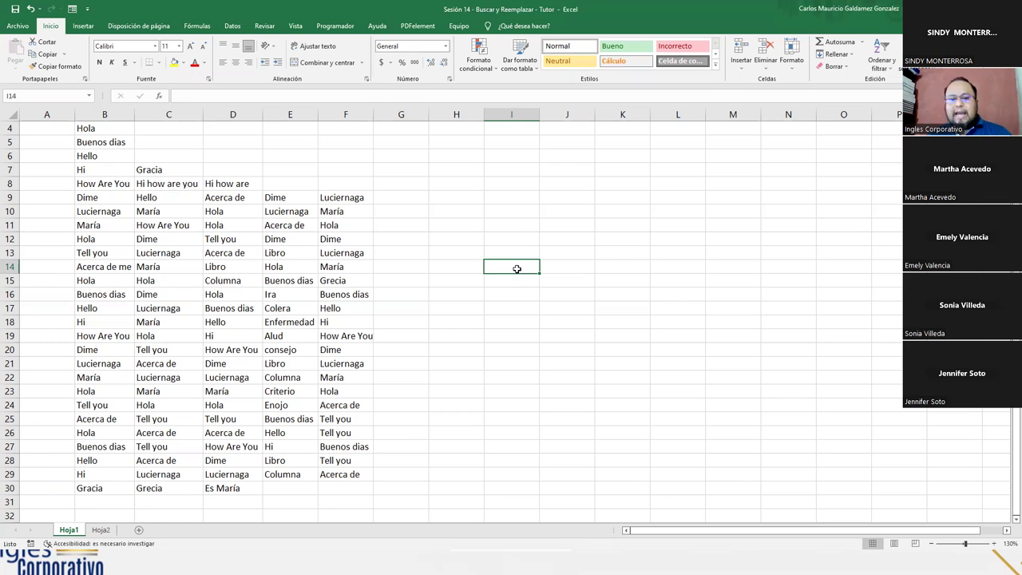
- Bring up the Find dialog from an empty cell beside the word list and close it without searching
{"action": "left_click", "coordinate": [505, 210]}
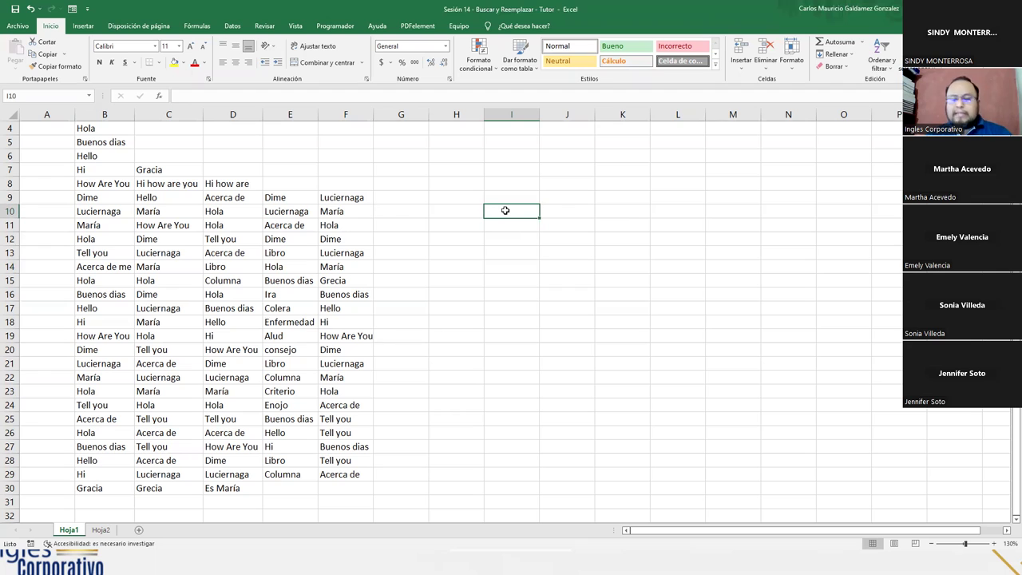
{"action": "key", "text": "ctrl+b"}
{"action": "left_click_drag", "start_coordinate": [557, 320], "coordinate": [518, 175]}
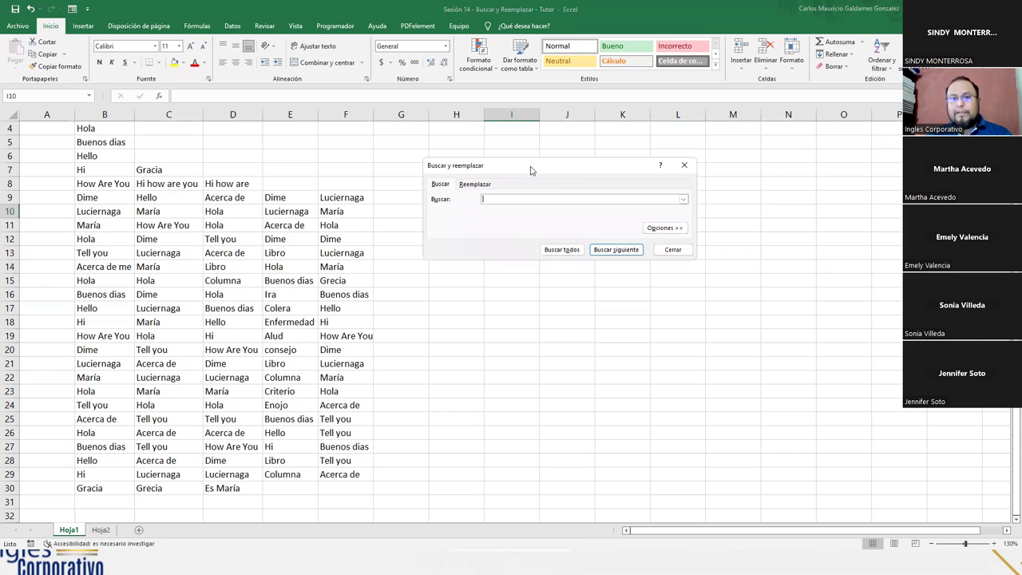
{"action": "left_click", "coordinate": [673, 251]}
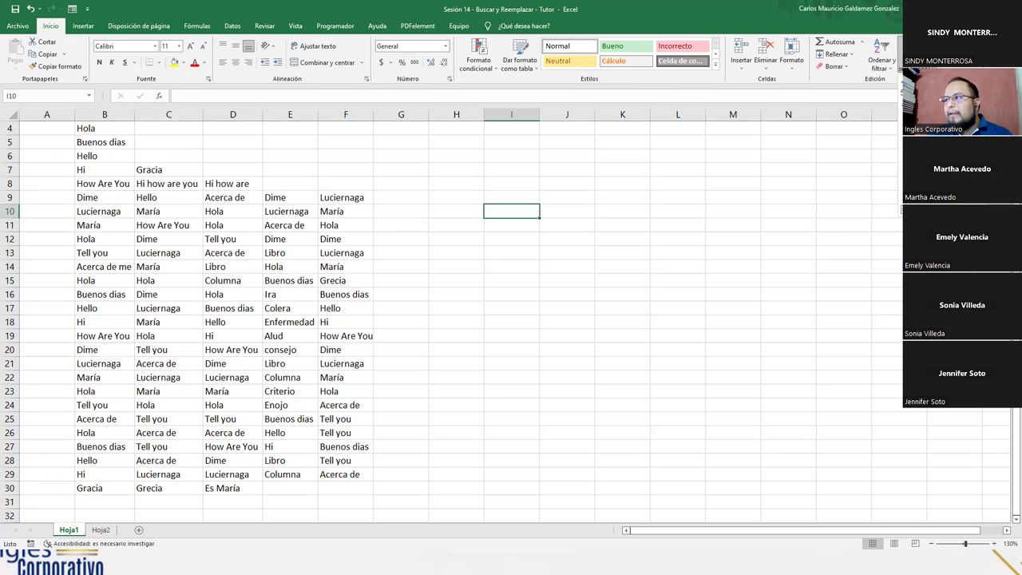
{"action": "key", "text": "ctrl+b"}
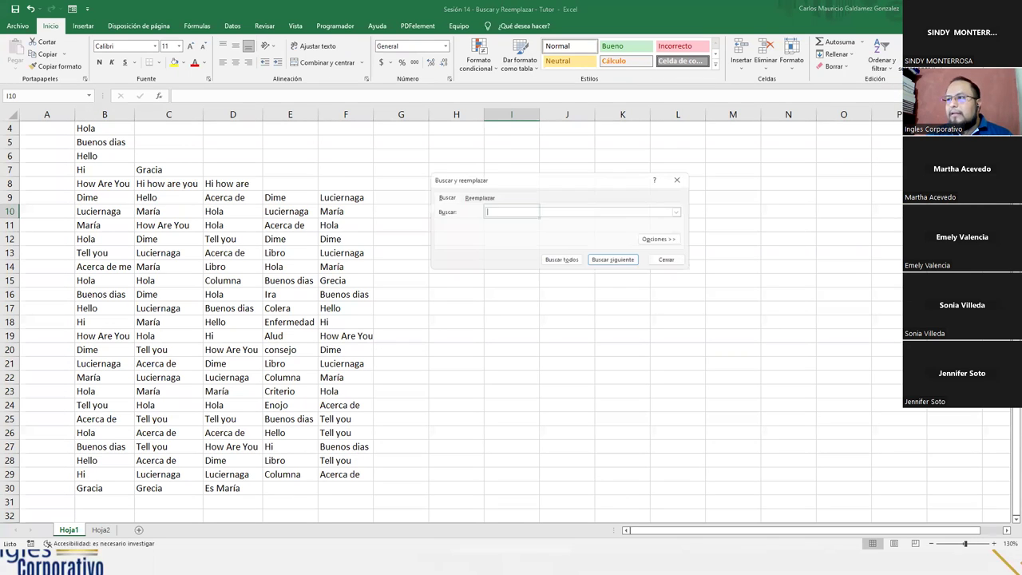
{"action": "key", "text": "Escape"}
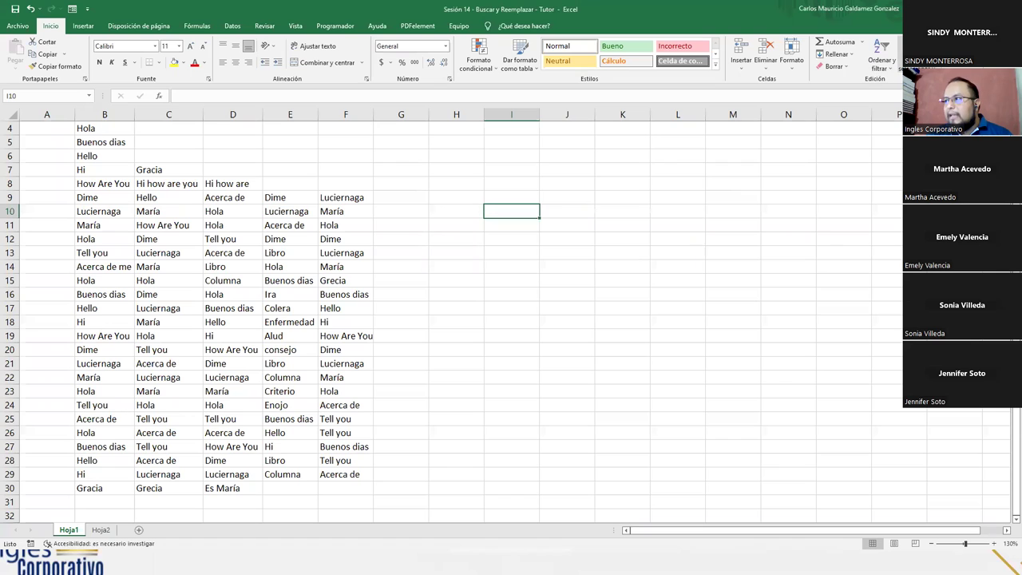
- Bring up the Replace dialog, compare its Find and Replace modes, and close it without replacing anything
{"action": "key", "text": "ctrl+l"}
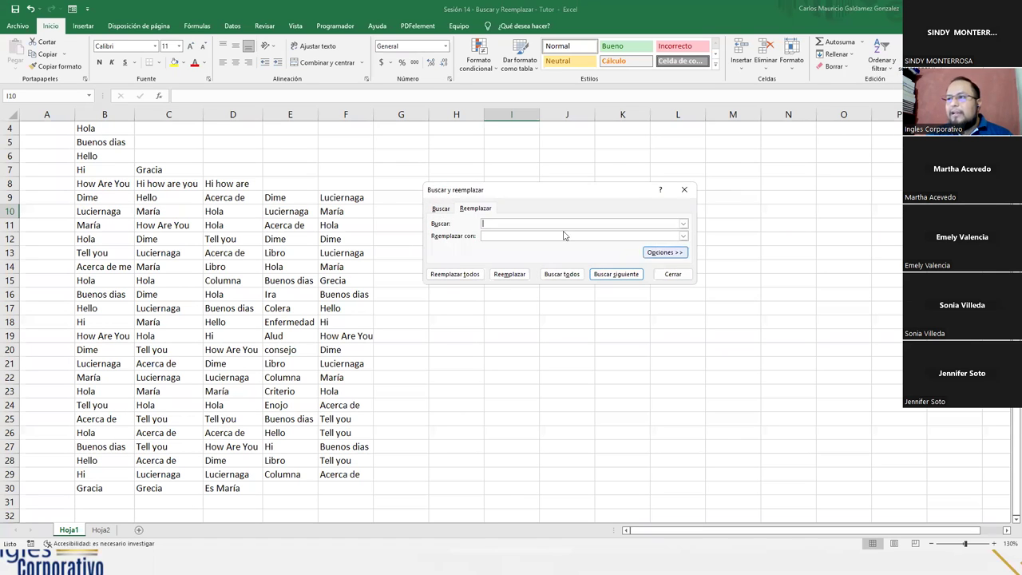
{"action": "left_click", "coordinate": [442, 212]}
{"action": "left_click", "coordinate": [474, 214]}
{"action": "left_click", "coordinate": [442, 212]}
{"action": "left_click", "coordinate": [469, 211]}
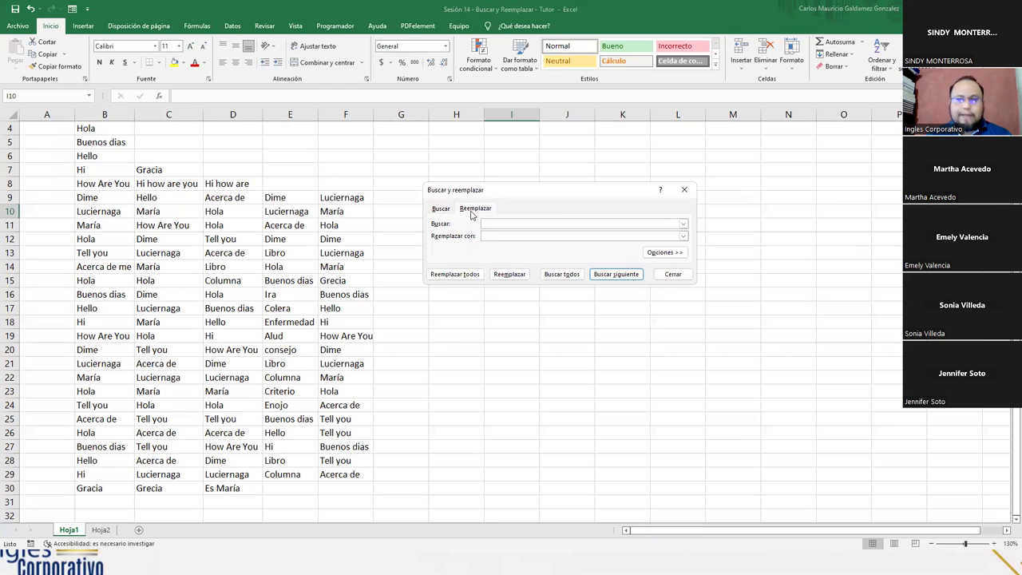
{"action": "left_click", "coordinate": [674, 275]}
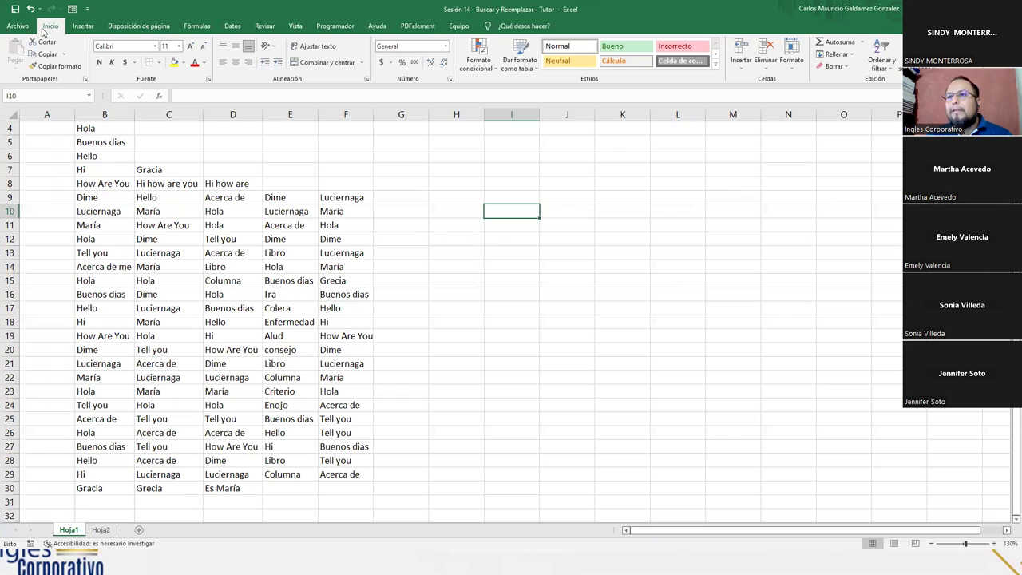
- Examine the context commands available on the empty cells beside the word list for a Find or Replace option
{"action": "right_click", "coordinate": [506, 217]}
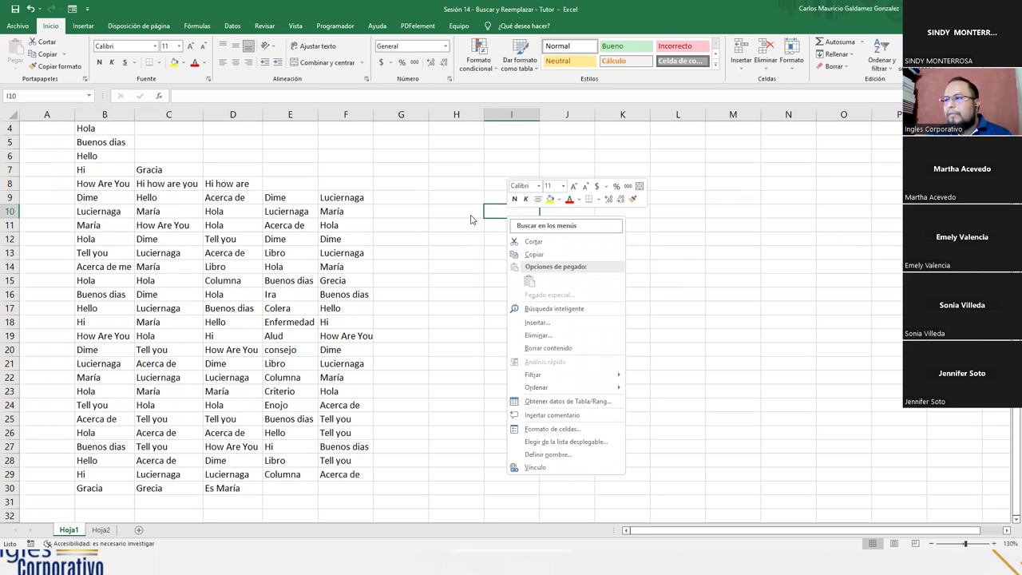
{"action": "left_click", "coordinate": [554, 308]}
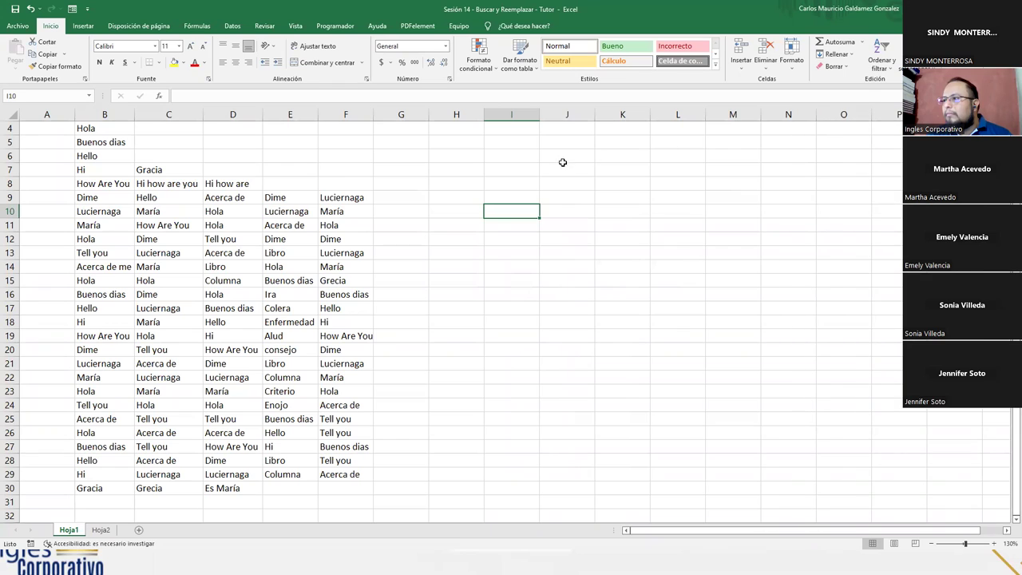
{"action": "right_click", "coordinate": [468, 196]}
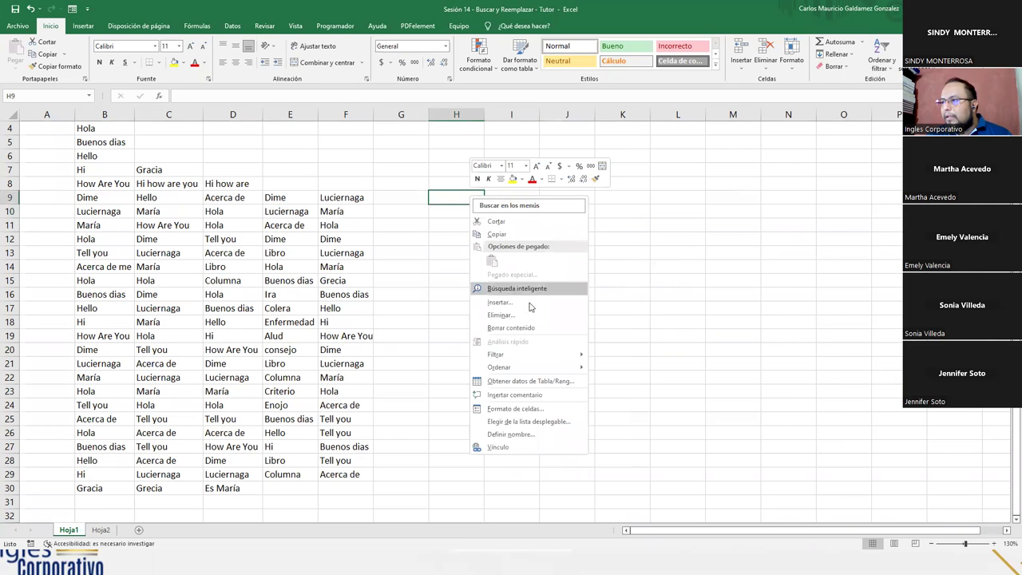
{"action": "mouse_move", "coordinate": [558, 366]}
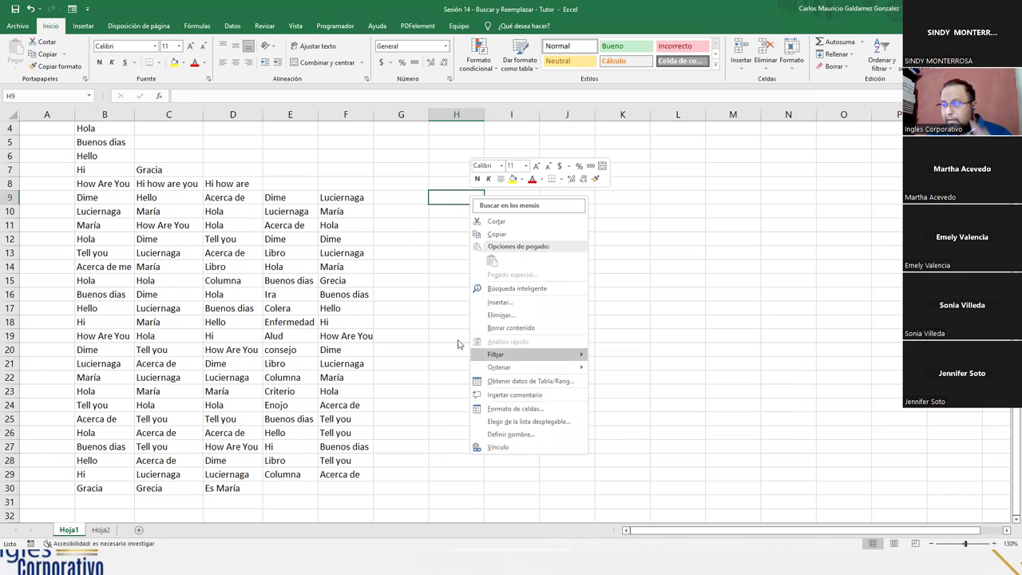
{"action": "left_click", "coordinate": [443, 196]}
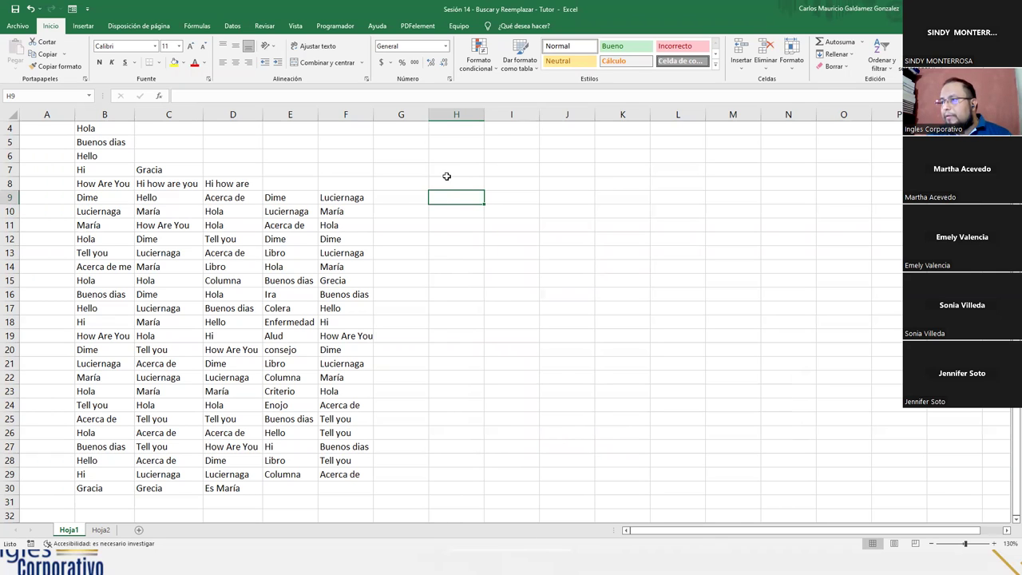
{"action": "right_click", "coordinate": [441, 197]}
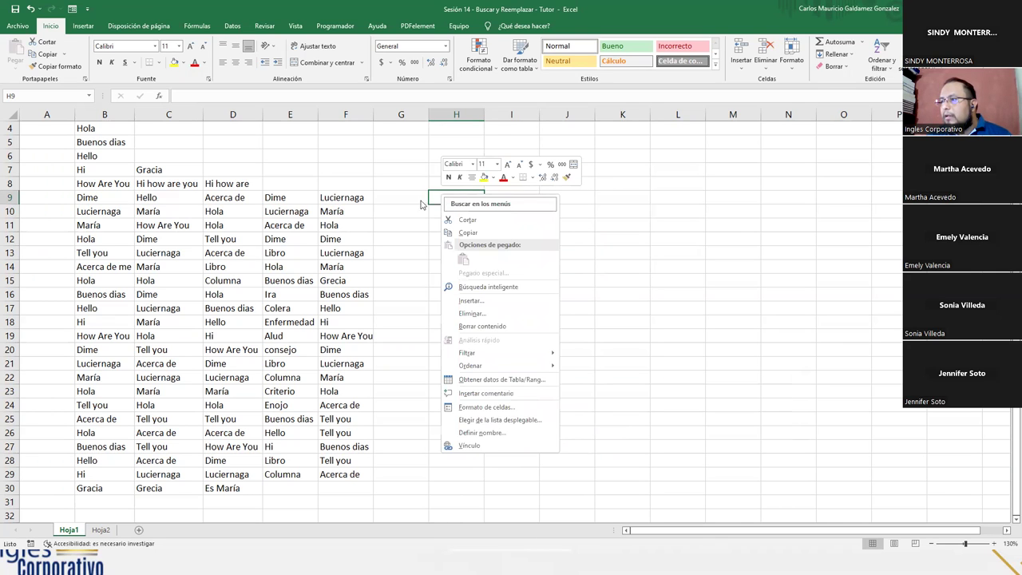
{"action": "left_click", "coordinate": [412, 201]}
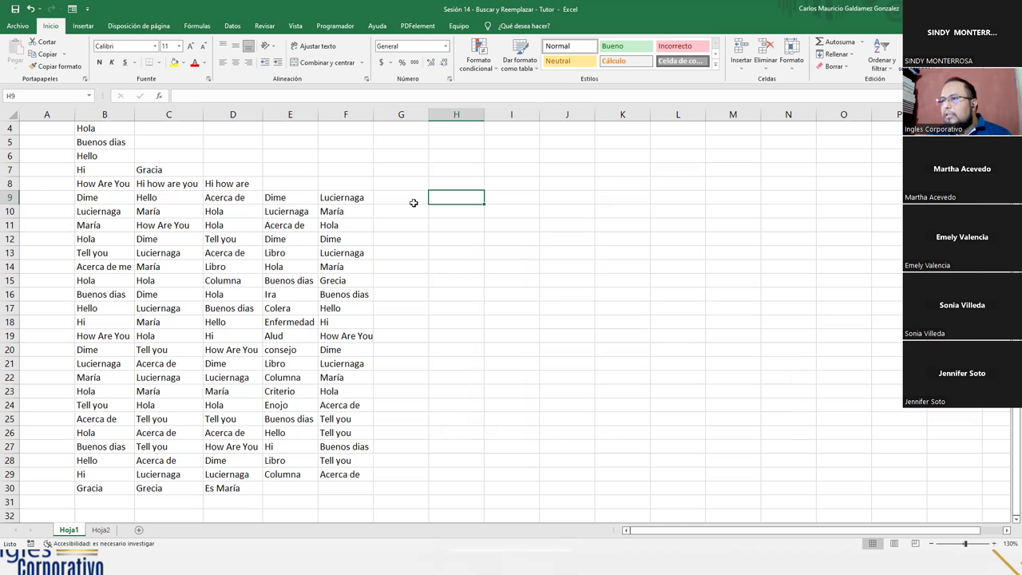
- Examine the command groups from Insertar through Equipo for Find and Replace, ending back on the Inicio commands
{"action": "left_click", "coordinate": [80, 25]}
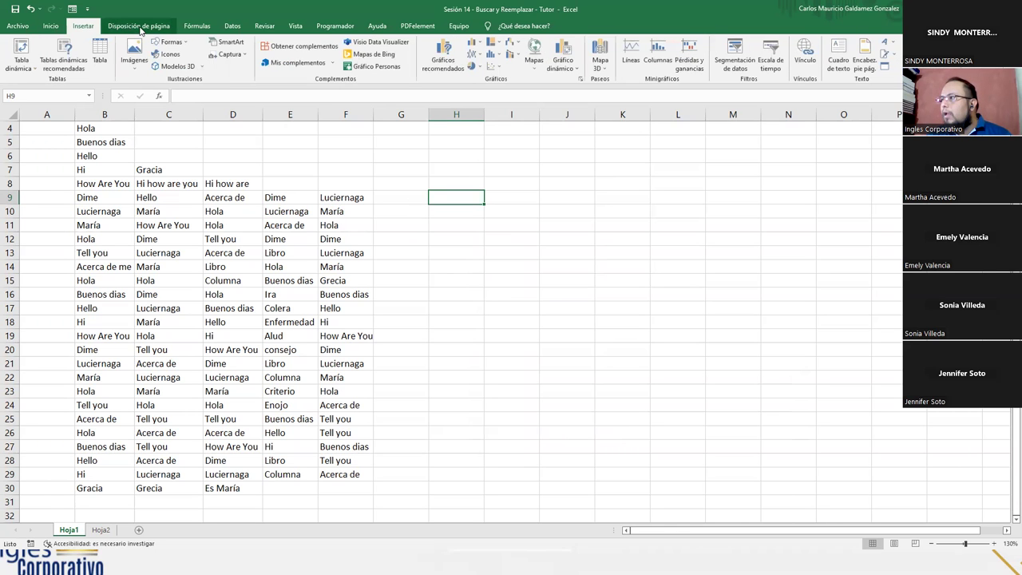
{"action": "left_click", "coordinate": [140, 28]}
{"action": "left_click", "coordinate": [199, 27]}
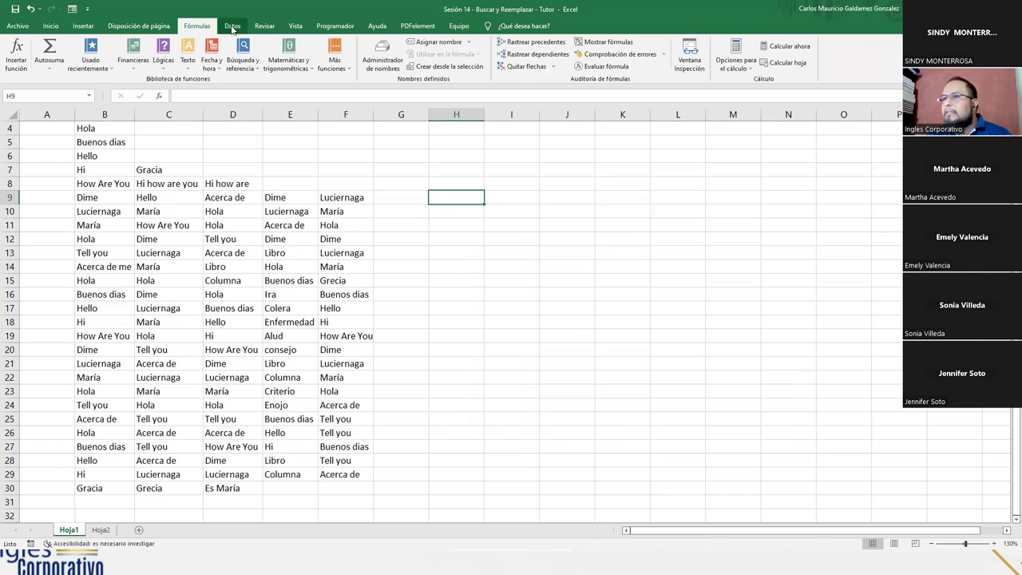
{"action": "left_click", "coordinate": [232, 27]}
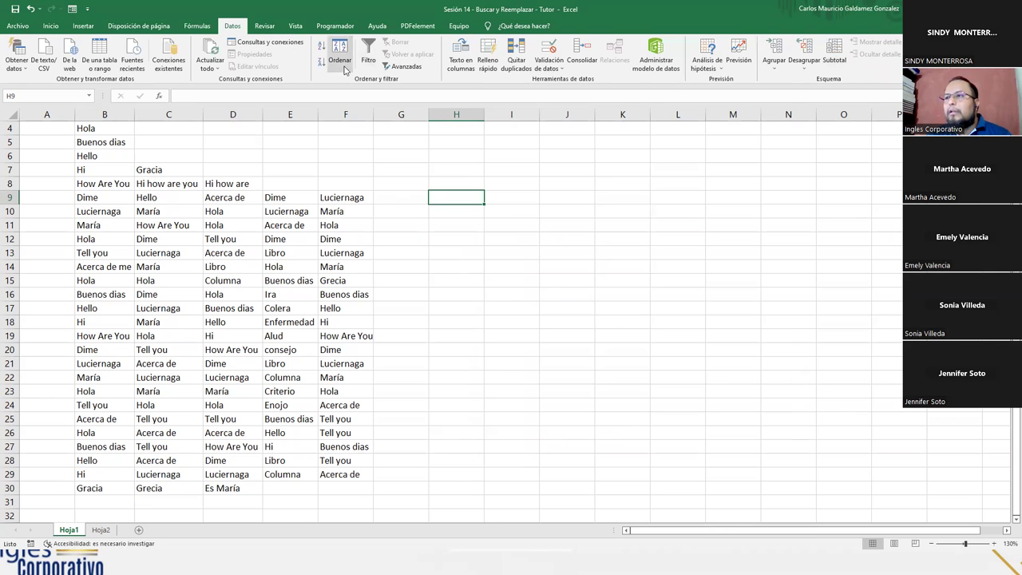
{"action": "left_click", "coordinate": [278, 27]}
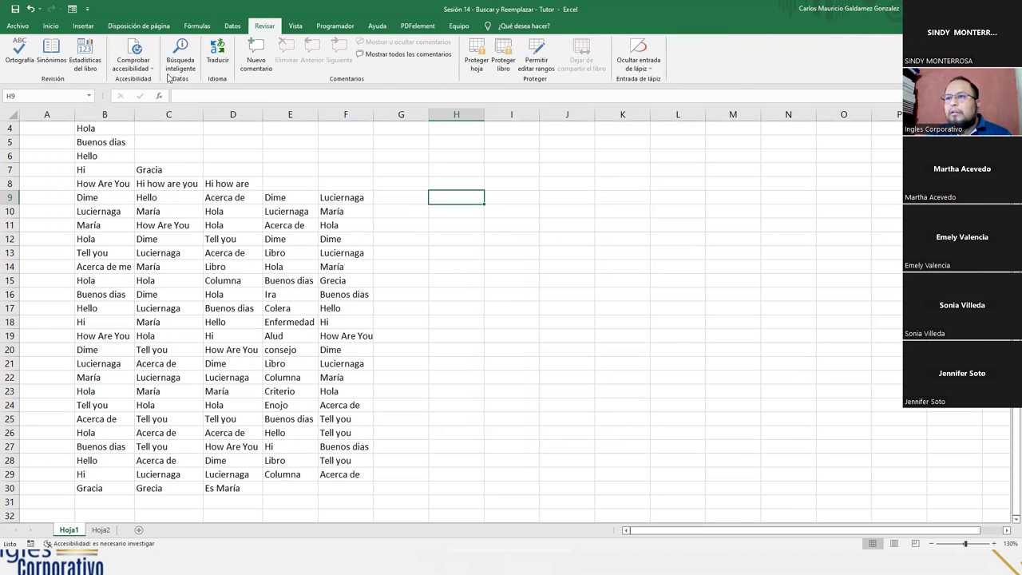
{"action": "left_click", "coordinate": [295, 27]}
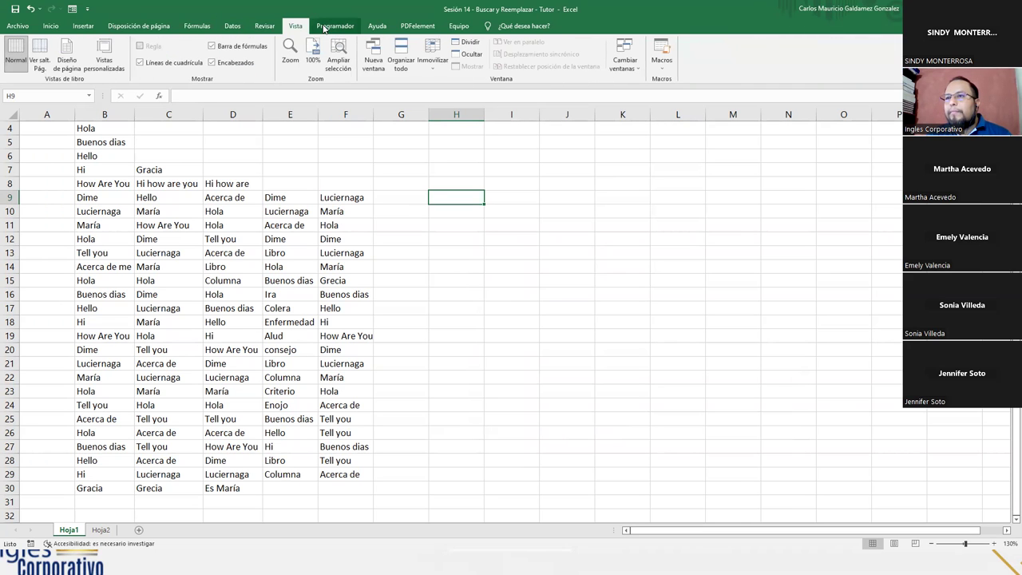
{"action": "left_click", "coordinate": [327, 27]}
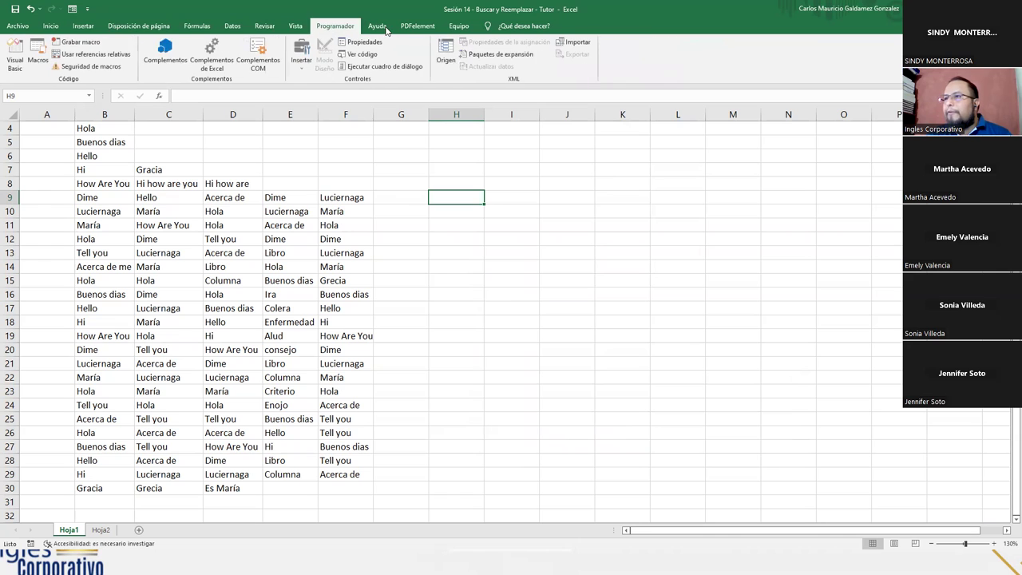
{"action": "left_click", "coordinate": [377, 26]}
{"action": "left_click", "coordinate": [416, 26]}
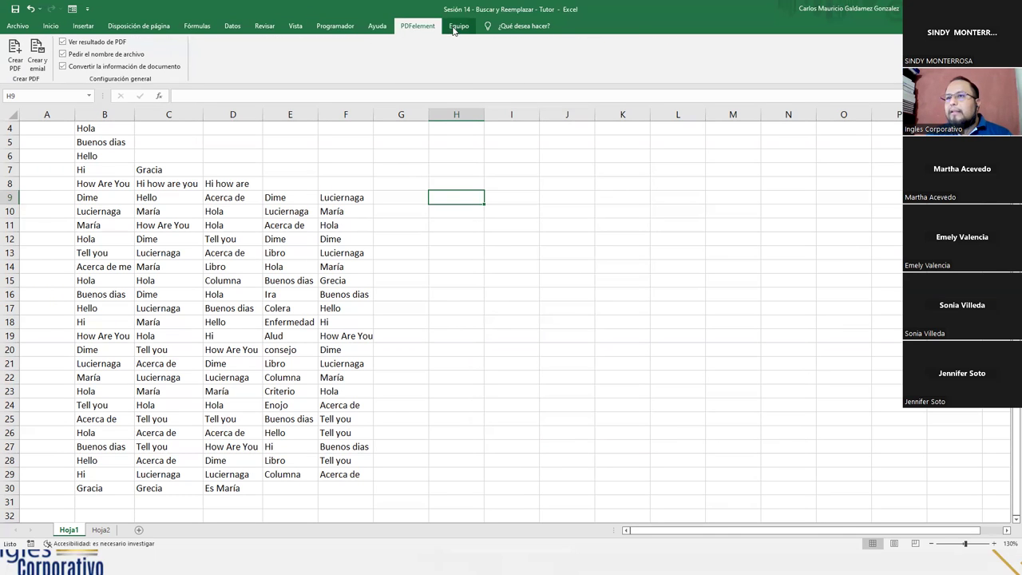
{"action": "left_click", "coordinate": [457, 28]}
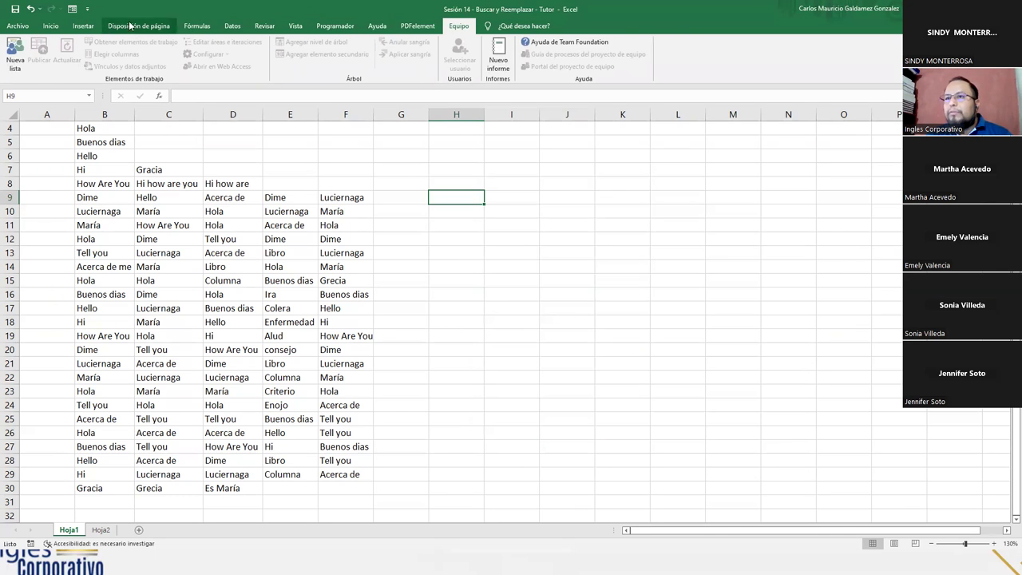
{"action": "left_click", "coordinate": [51, 27]}
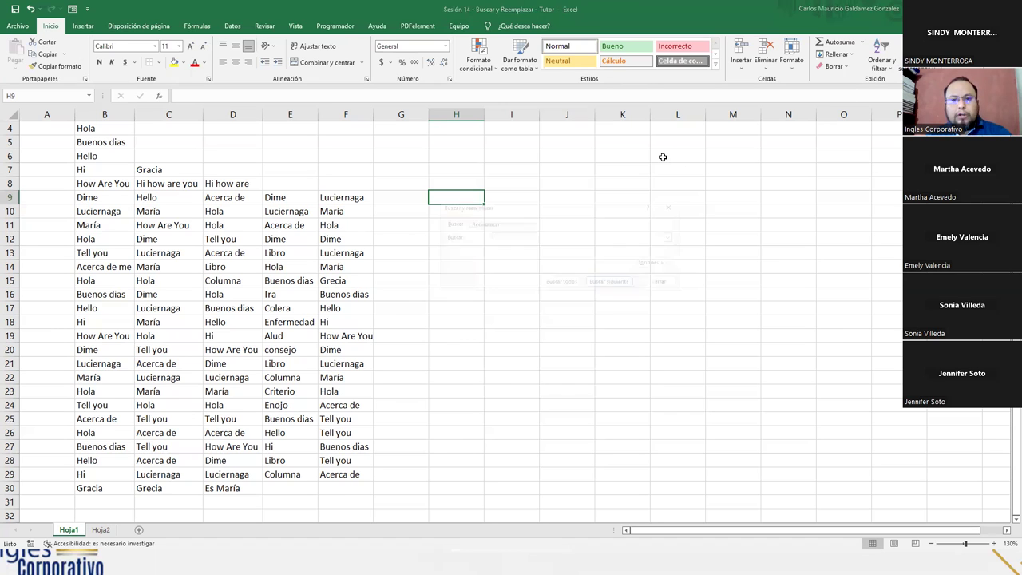
- Bring up the Find dialog and the Replace dialog one after the other, closing each without searching
{"action": "key", "text": "ctrl+b"}
{"action": "left_click", "coordinate": [670, 286]}
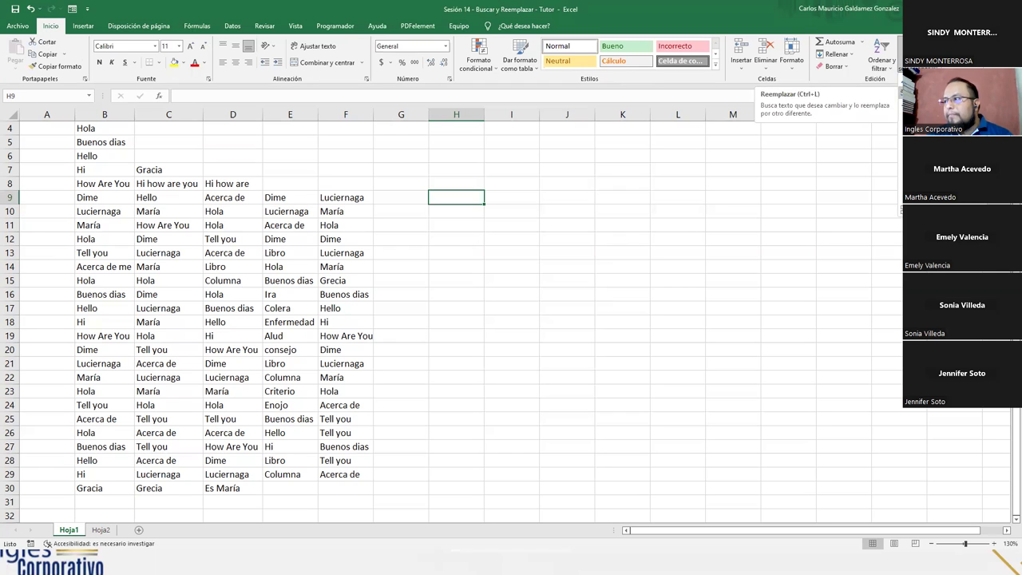
{"action": "key", "text": "ctrl+h"}
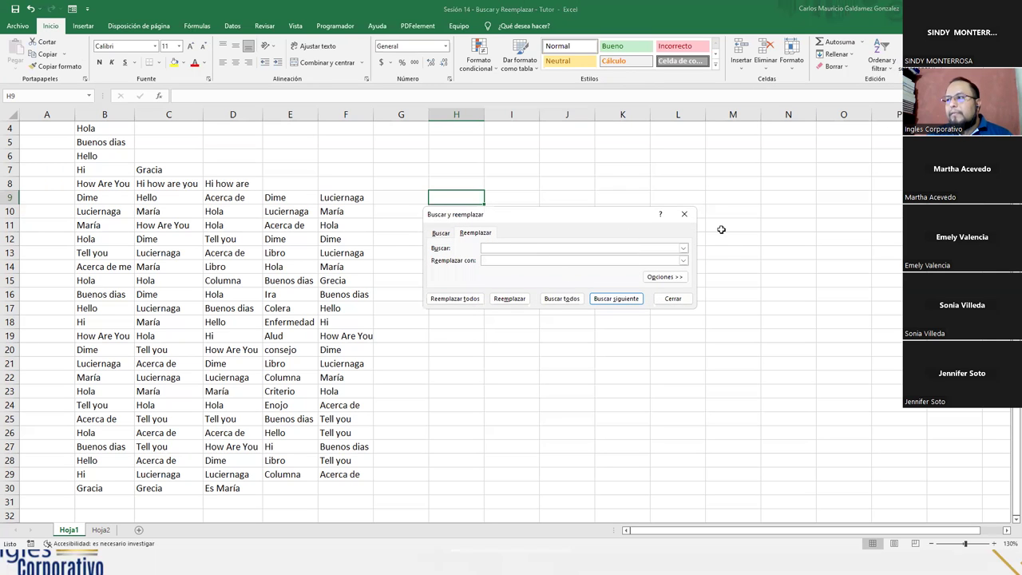
{"action": "left_click", "coordinate": [685, 214]}
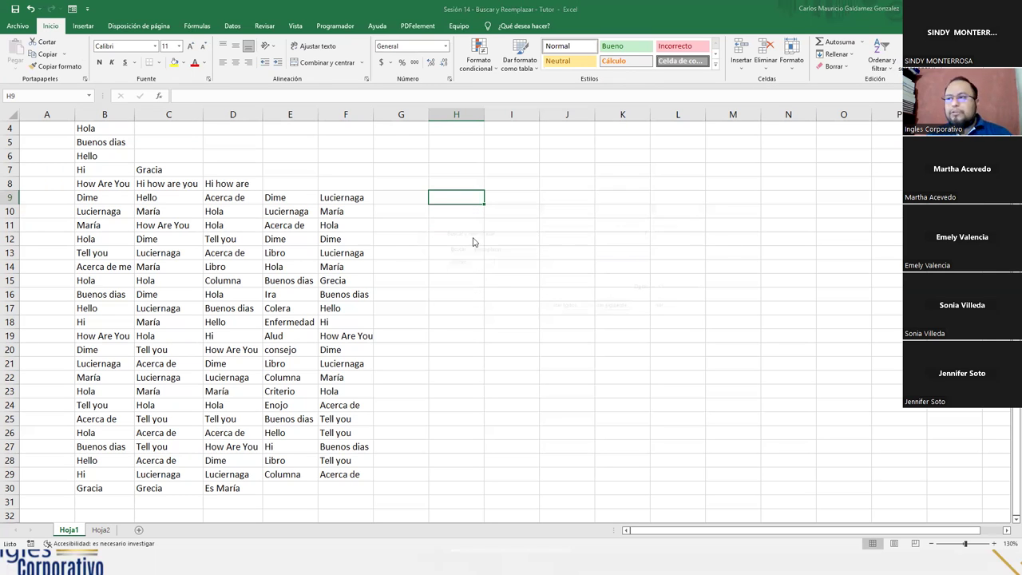
- Reopen the Find dialog, adjust its height and place it beside the word list without covering the words
{"action": "key", "text": "ctrl+b"}
{"action": "left_click_drag", "start_coordinate": [522, 221], "coordinate": [524, 164]}
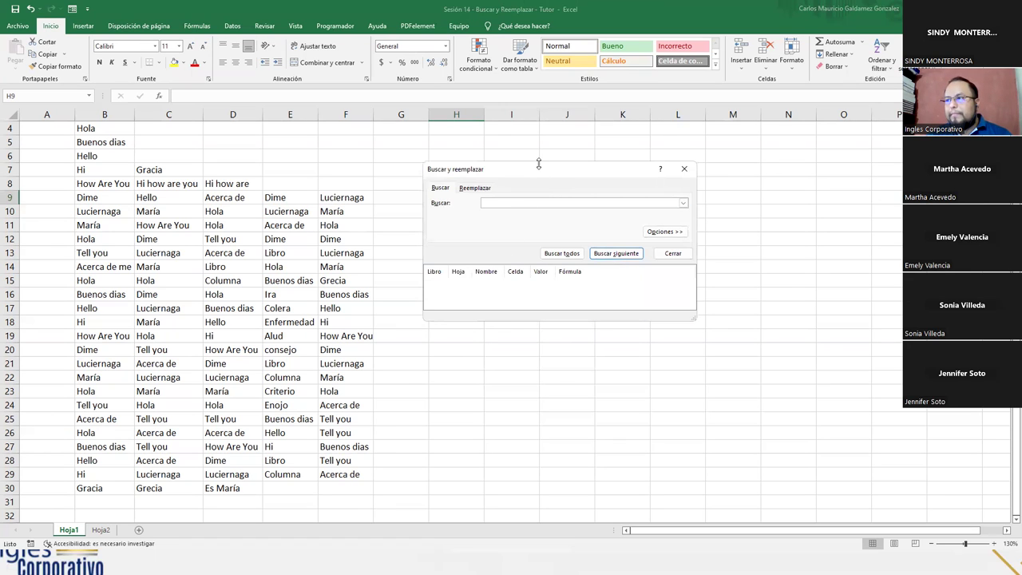
{"action": "left_click_drag", "start_coordinate": [539, 164], "coordinate": [536, 209]}
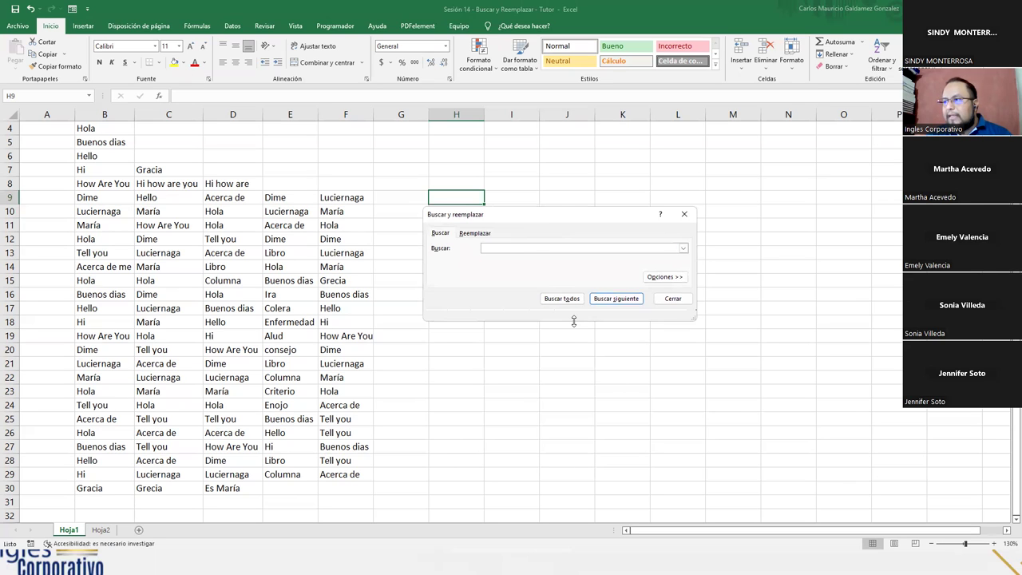
{"action": "left_click_drag", "start_coordinate": [548, 217], "coordinate": [681, 186]}
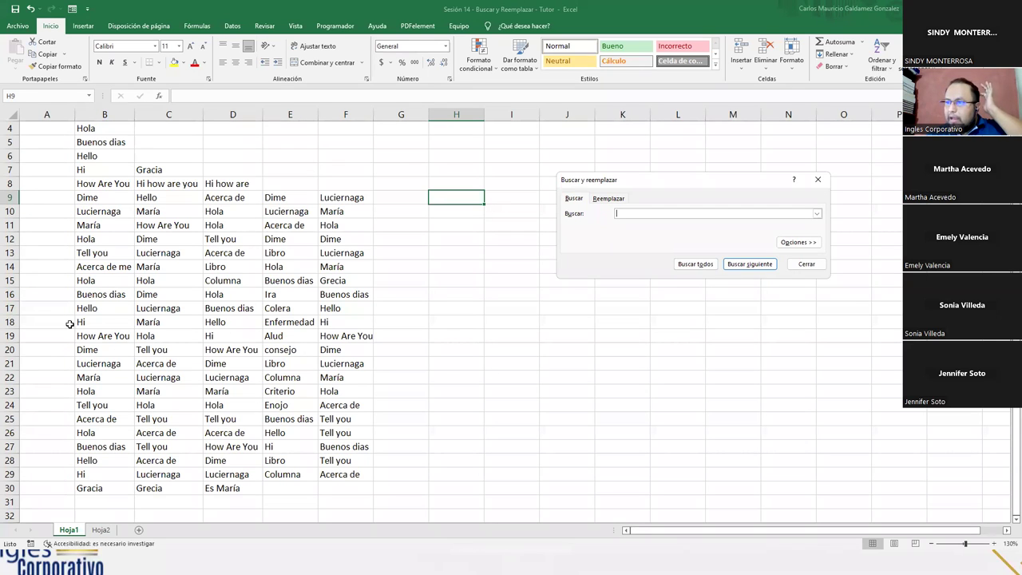
{"action": "left_click_drag", "start_coordinate": [619, 185], "coordinate": [512, 212]}
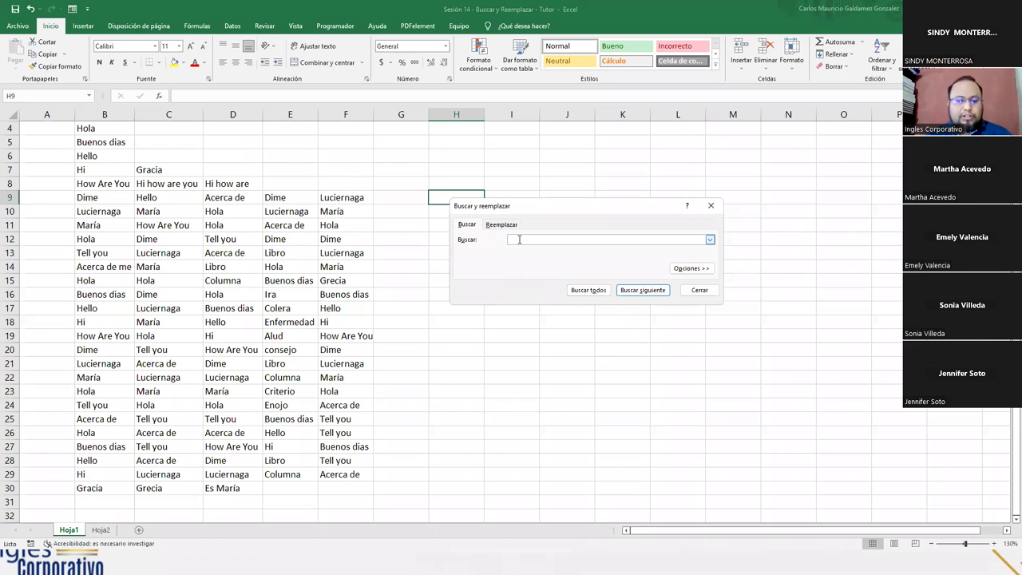
- Search Hoja1 for "Dime" and go through its occurrences one by one until the search wraps around to cell B9
{"action": "type", "text": "Dime"}
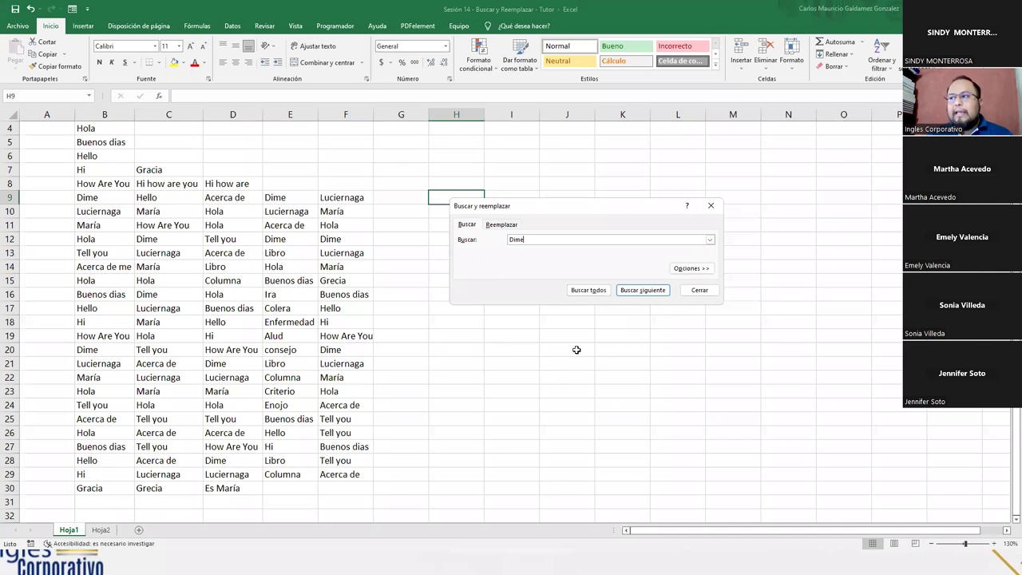
{"action": "left_click", "coordinate": [649, 293]}
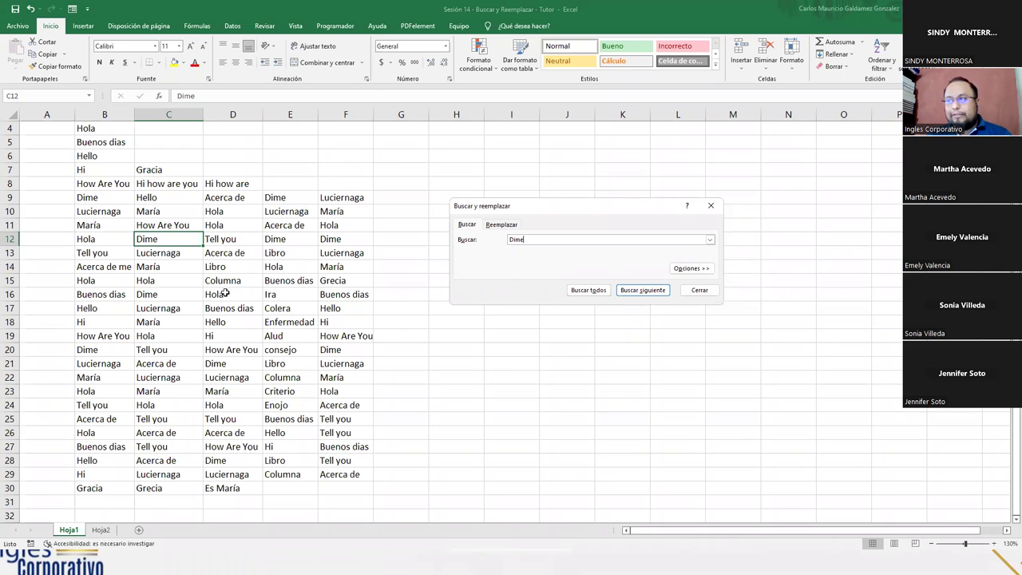
{"action": "left_click", "coordinate": [631, 292]}
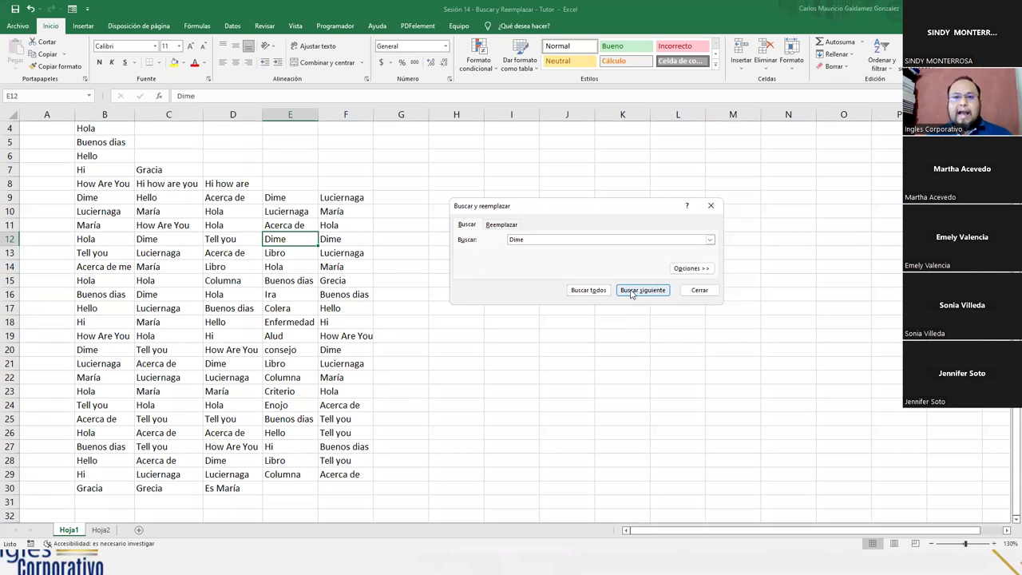
{"action": "left_click", "coordinate": [631, 292]}
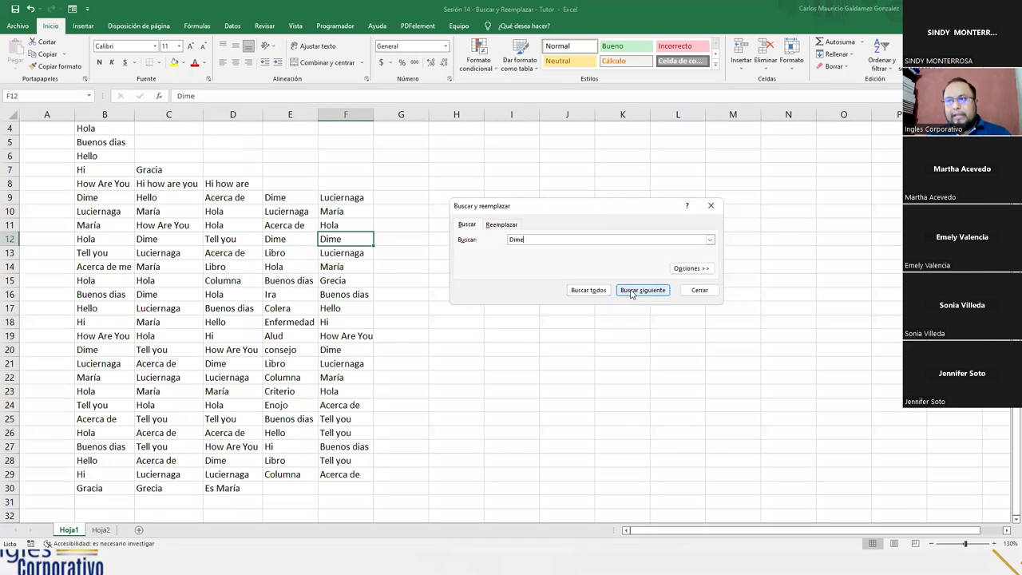
{"action": "left_click", "coordinate": [631, 293]}
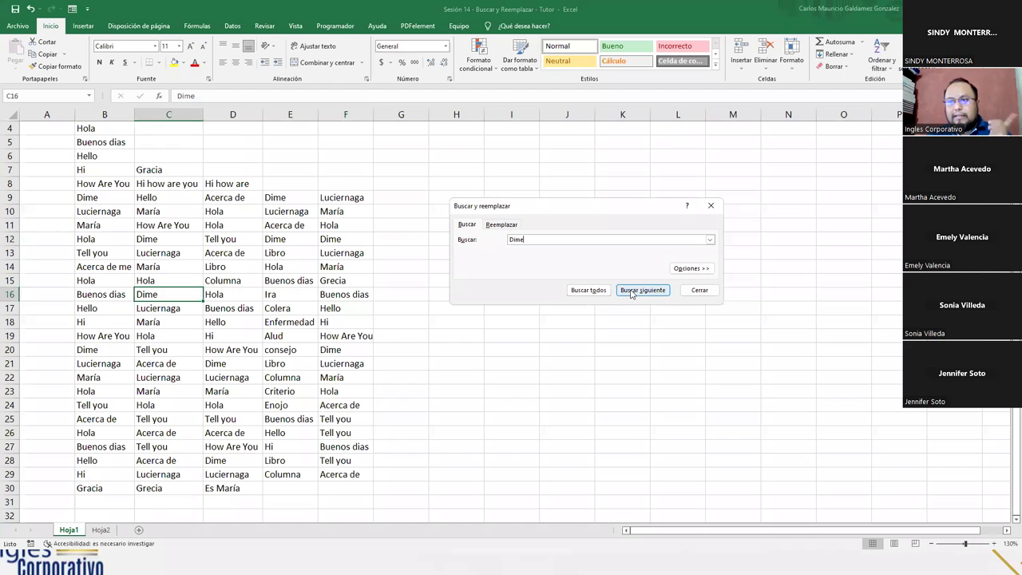
{"action": "left_click", "coordinate": [631, 292]}
{"action": "left_click", "coordinate": [631, 293]}
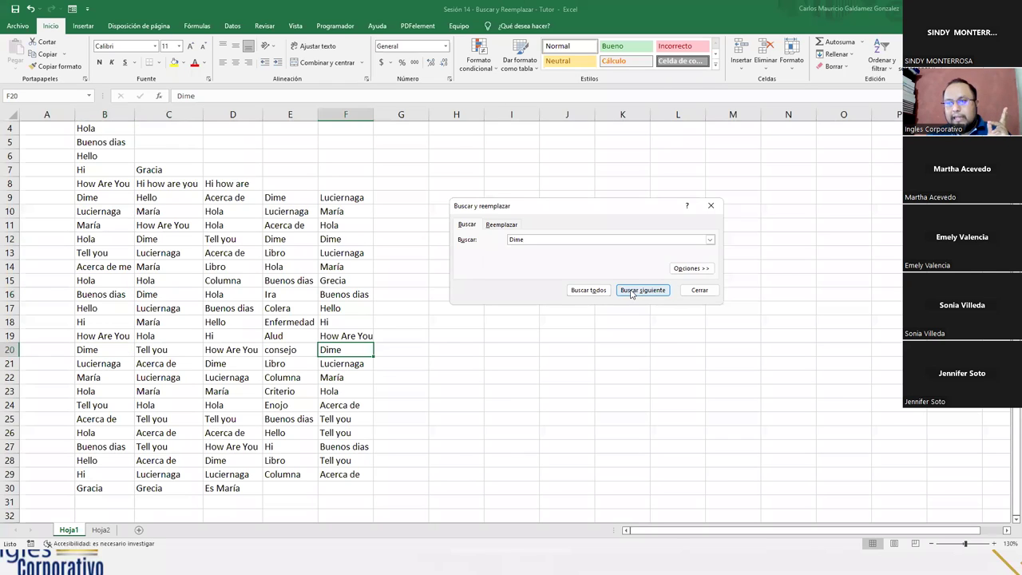
{"action": "left_click", "coordinate": [630, 293]}
{"action": "left_click", "coordinate": [631, 292]}
{"action": "left_click", "coordinate": [631, 292]}
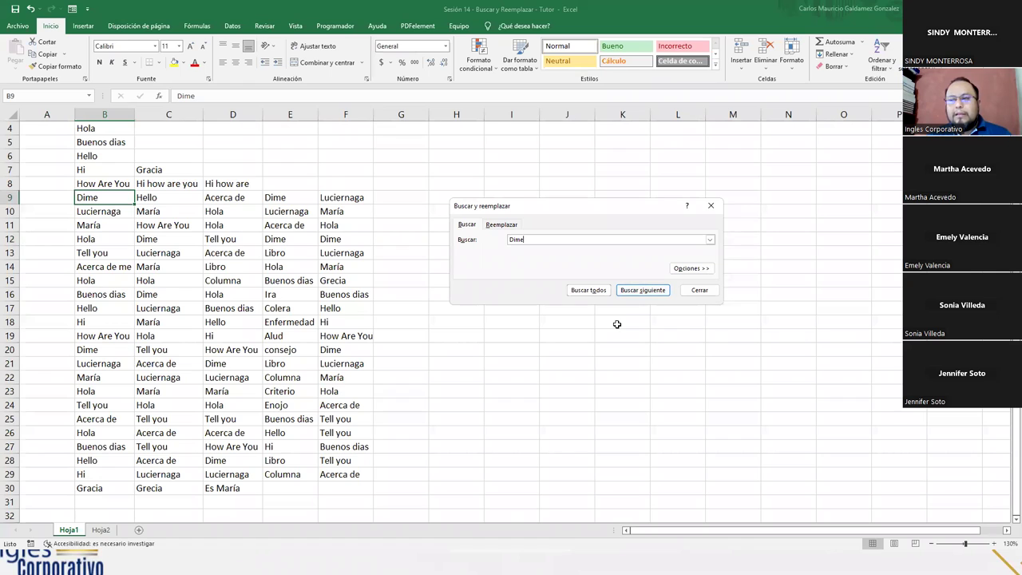
- List all occurrences of "Dime" and enlarge the dialog to fit the whole results list
{"action": "left_click", "coordinate": [576, 291]}
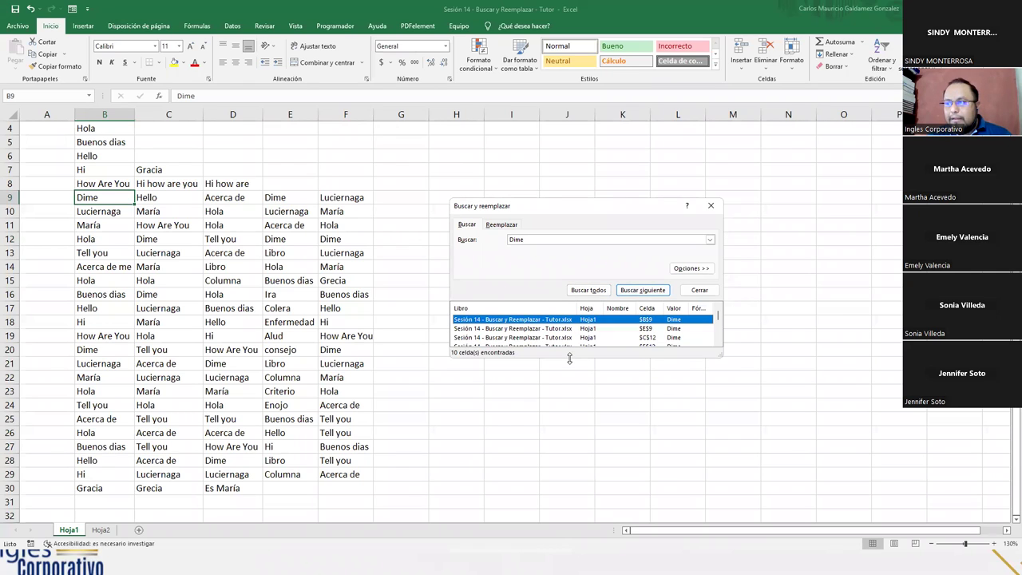
{"action": "left_click_drag", "start_coordinate": [569, 360], "coordinate": [523, 436]}
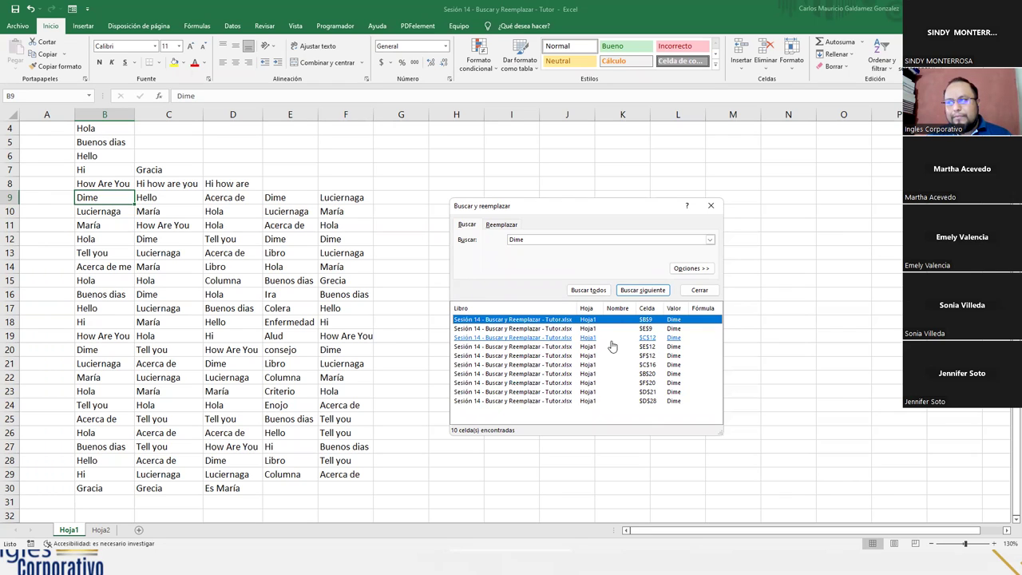
- Give cell B9 the name TQM and select its entry in the "Dime" results list
{"action": "left_click", "coordinate": [109, 198]}
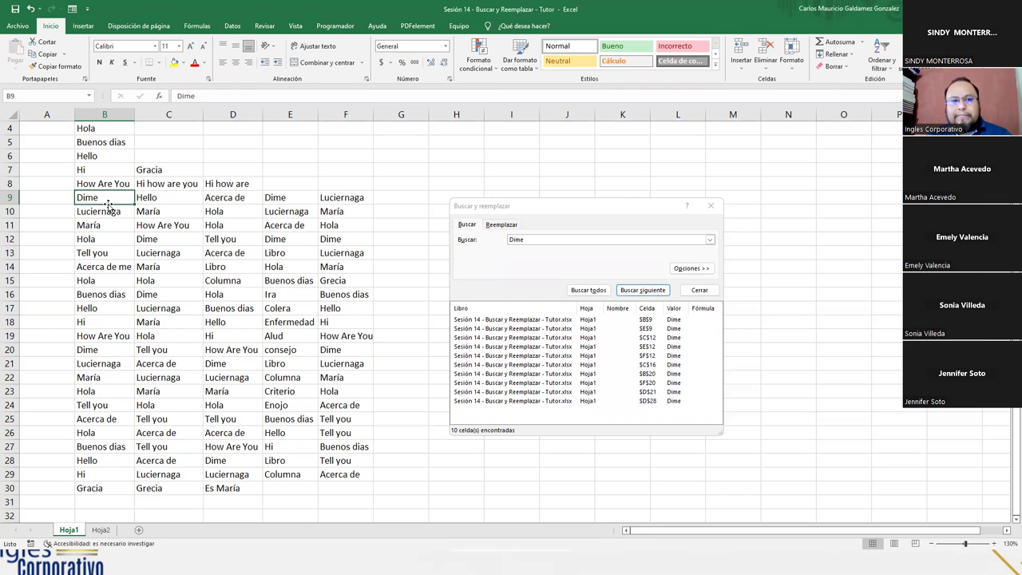
{"action": "left_click", "coordinate": [71, 97]}
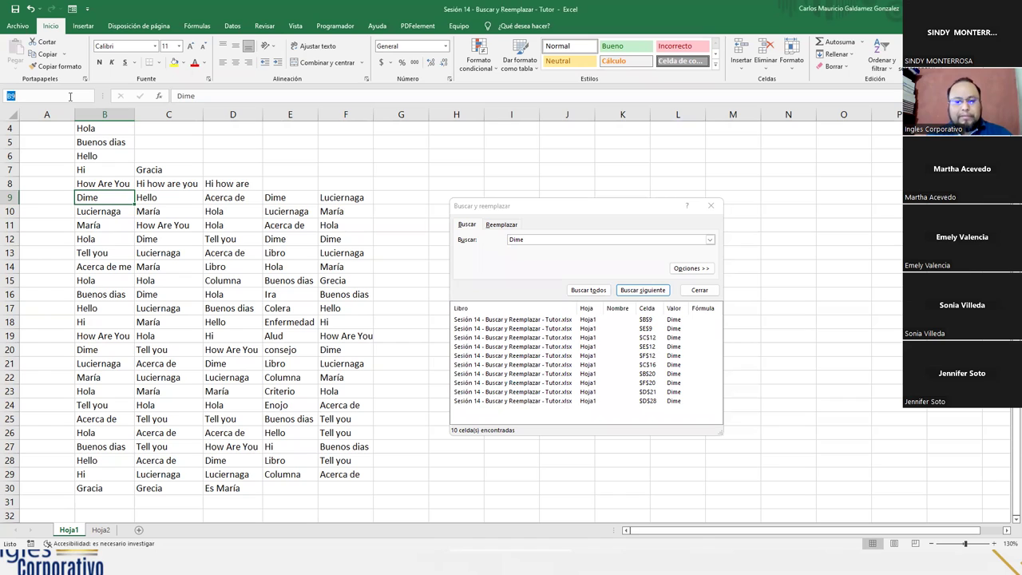
{"action": "type", "text": "TY"}
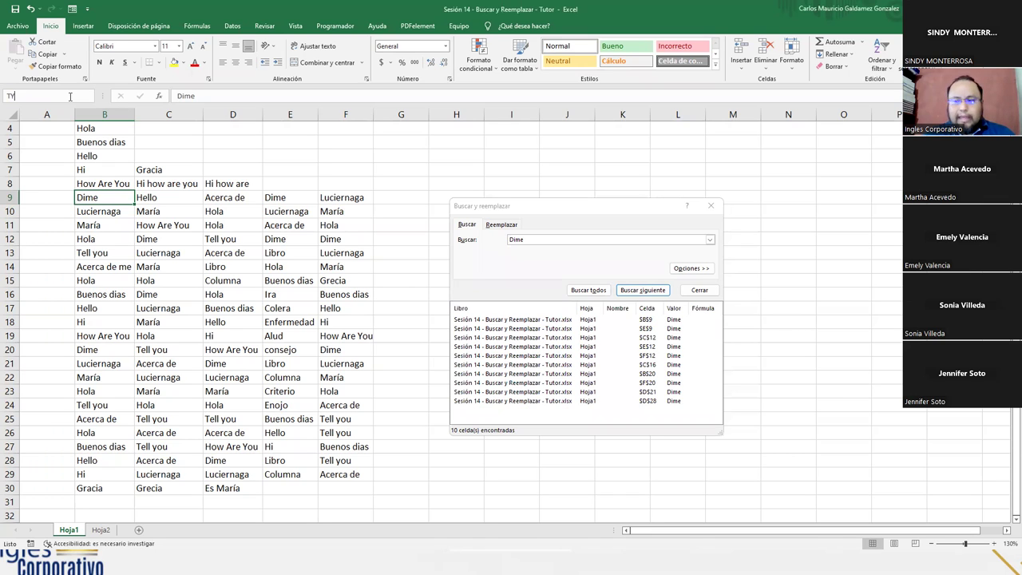
{"action": "key", "text": "BackSpace"}
{"action": "type", "text": "QM"}
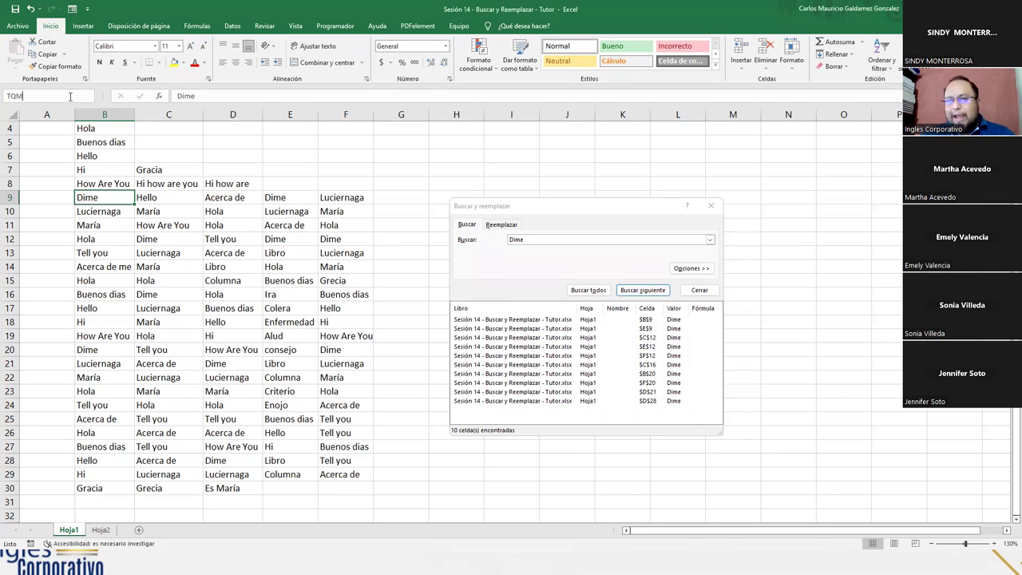
{"action": "key", "text": "Return"}
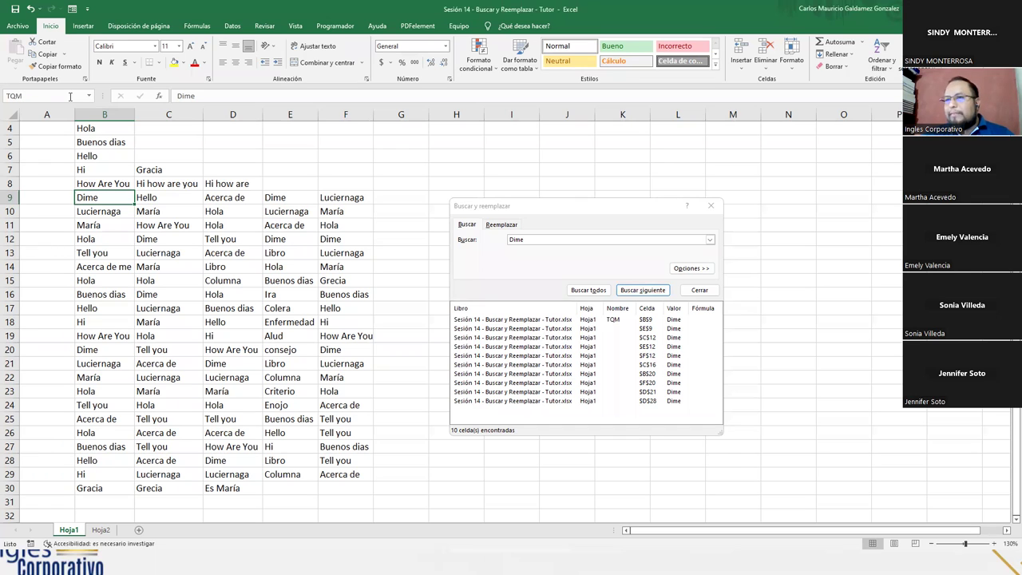
{"action": "left_click", "coordinate": [615, 322]}
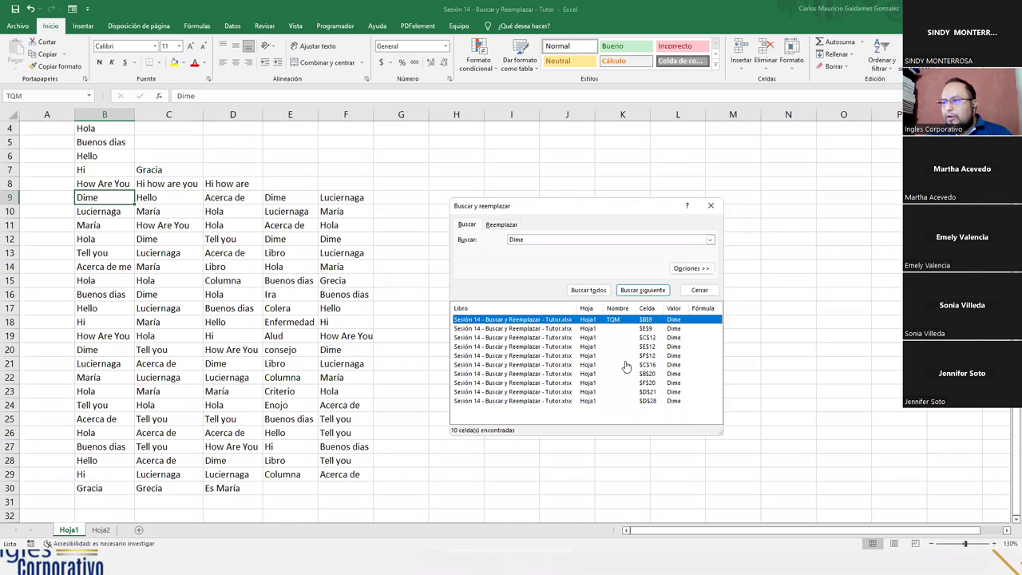
- Search Hoja1 for "Hello" and step through the occurrences in cells C9 and B17
{"action": "left_click", "coordinate": [536, 237]}
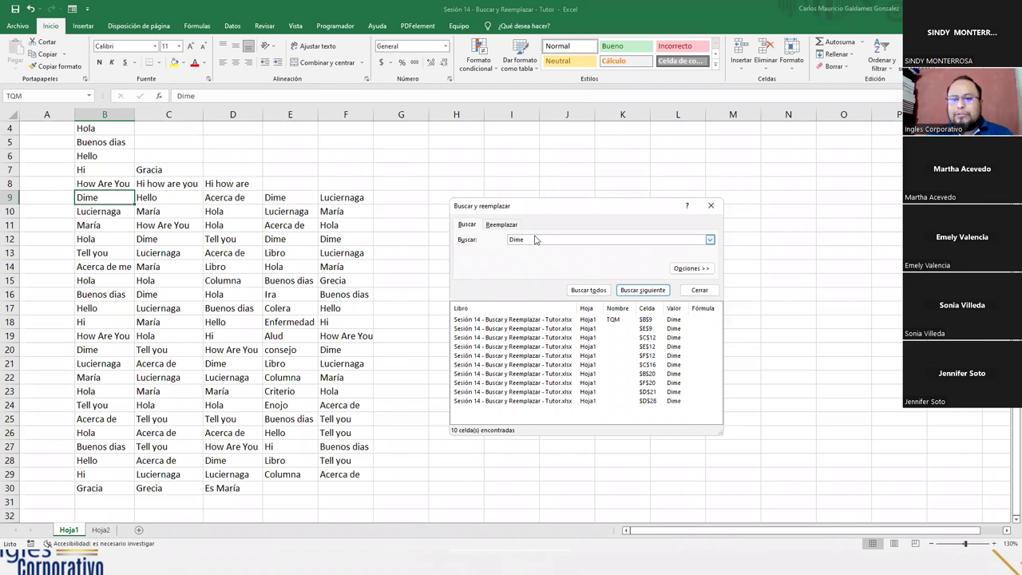
{"action": "type", "text": "He"}
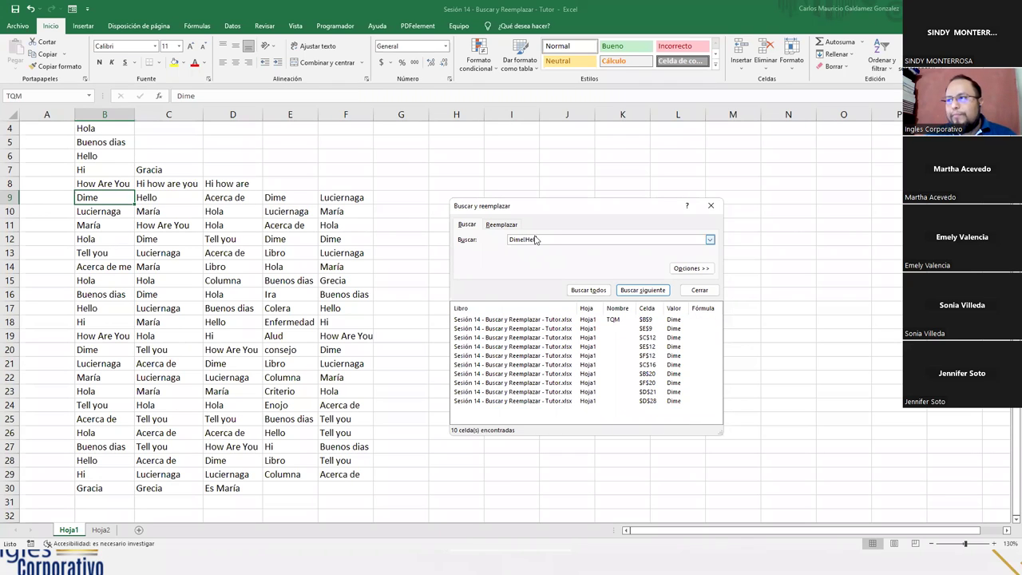
{"action": "key", "text": "BackSpace"}
{"action": "key", "text": "BackSpace"}
{"action": "key", "text": "BackSpace"}
{"action": "key", "text": "BackSpace"}
{"action": "key", "text": "BackSpace"}
{"action": "key", "text": "BackSpace"}
{"action": "type", "text": "Hello"}
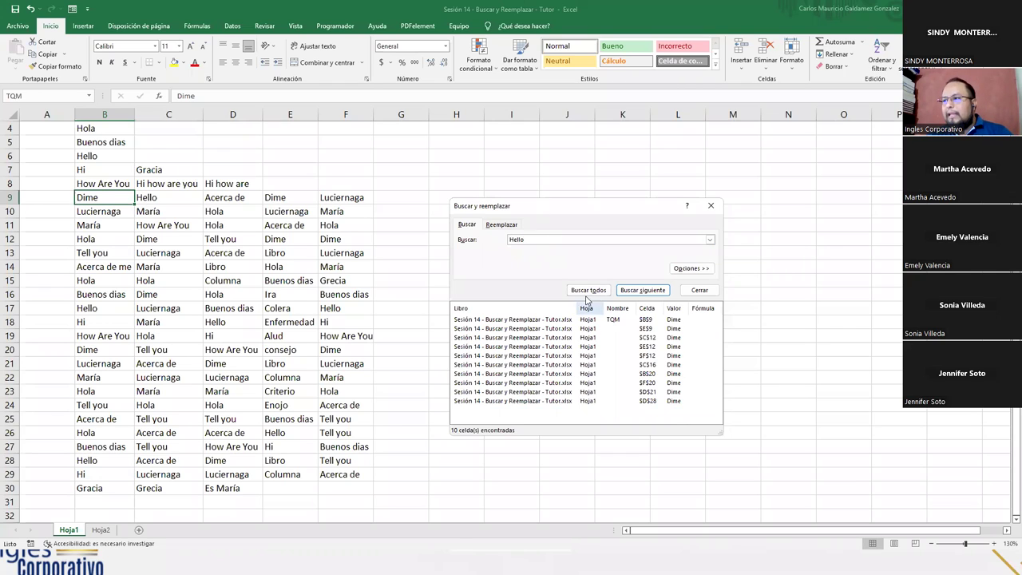
{"action": "left_click", "coordinate": [631, 292]}
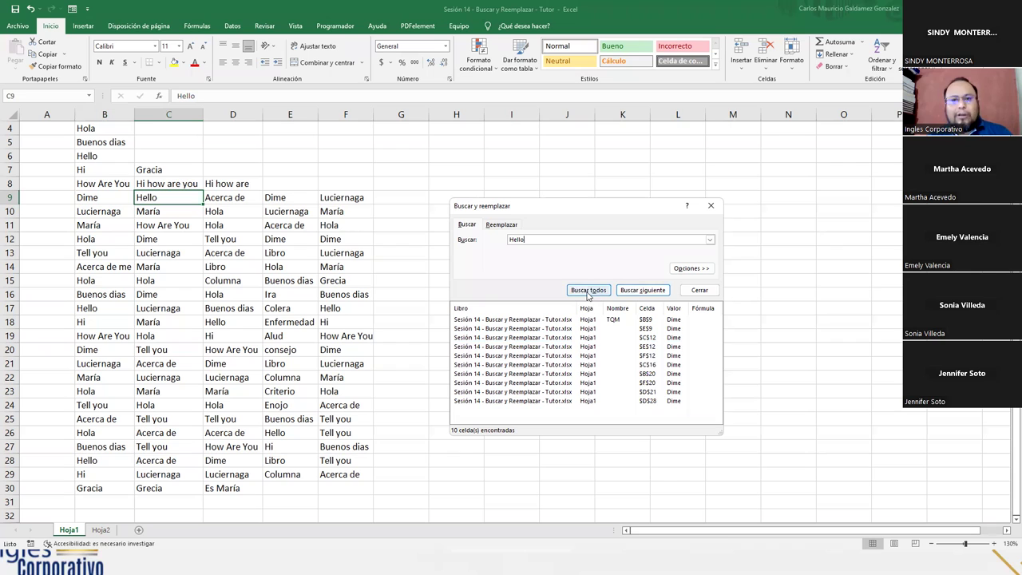
{"action": "left_click", "coordinate": [643, 291]}
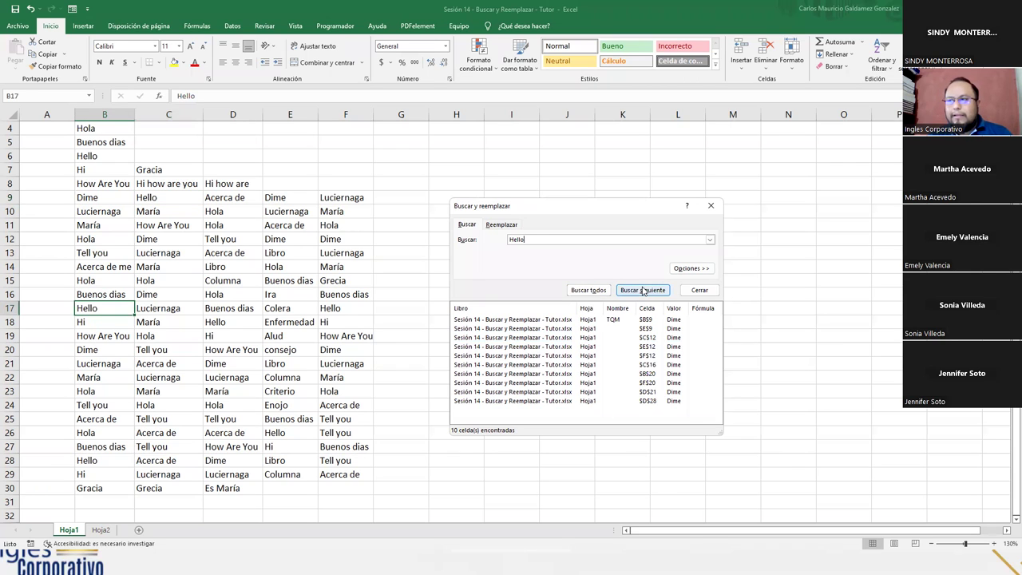
- List all occurrences of "Hello" and adjust the dialog's height around the results list
{"action": "left_click", "coordinate": [589, 291]}
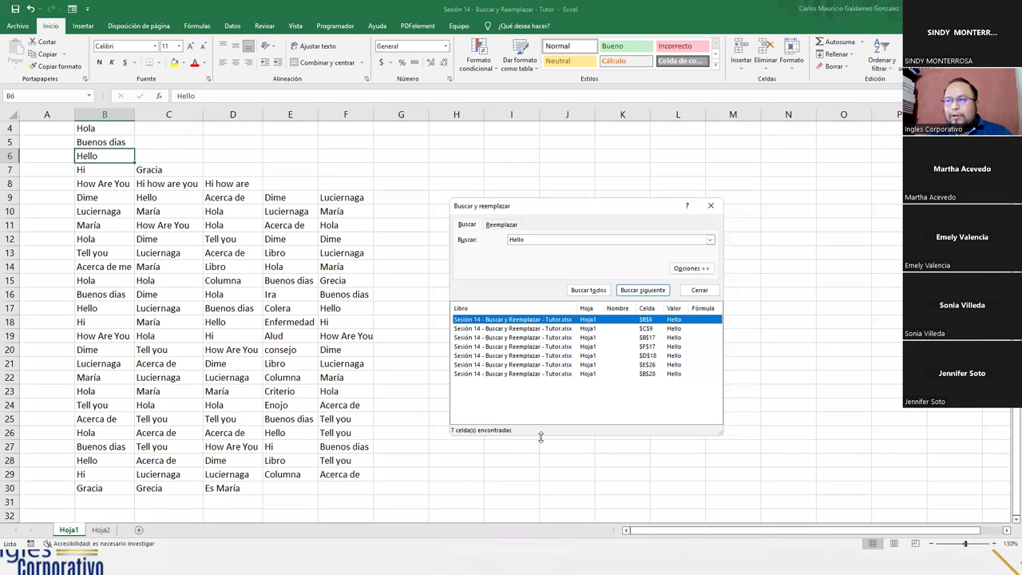
{"action": "left_click_drag", "start_coordinate": [540, 436], "coordinate": [467, 399]}
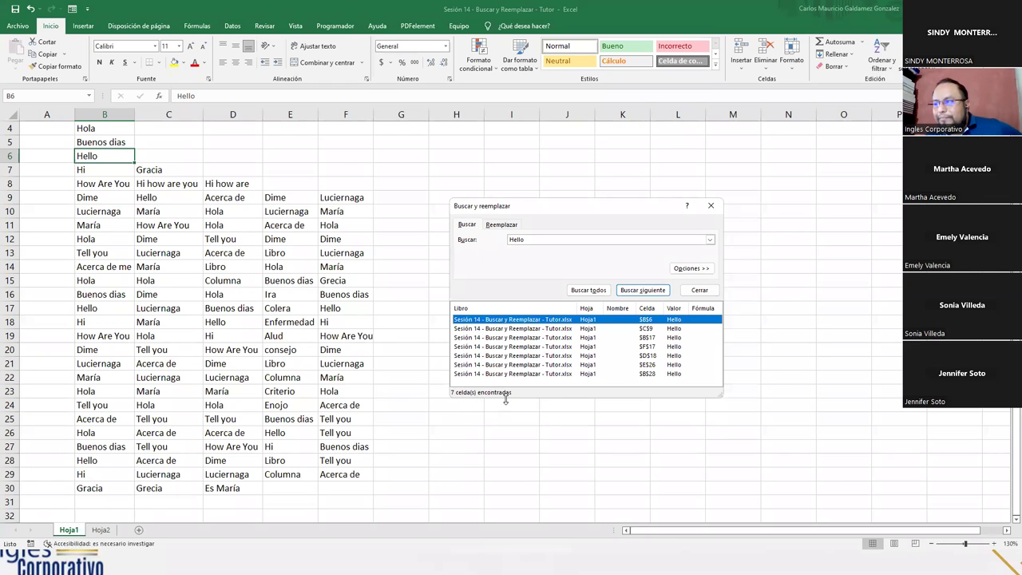
{"action": "left_click_drag", "start_coordinate": [514, 397], "coordinate": [515, 441]}
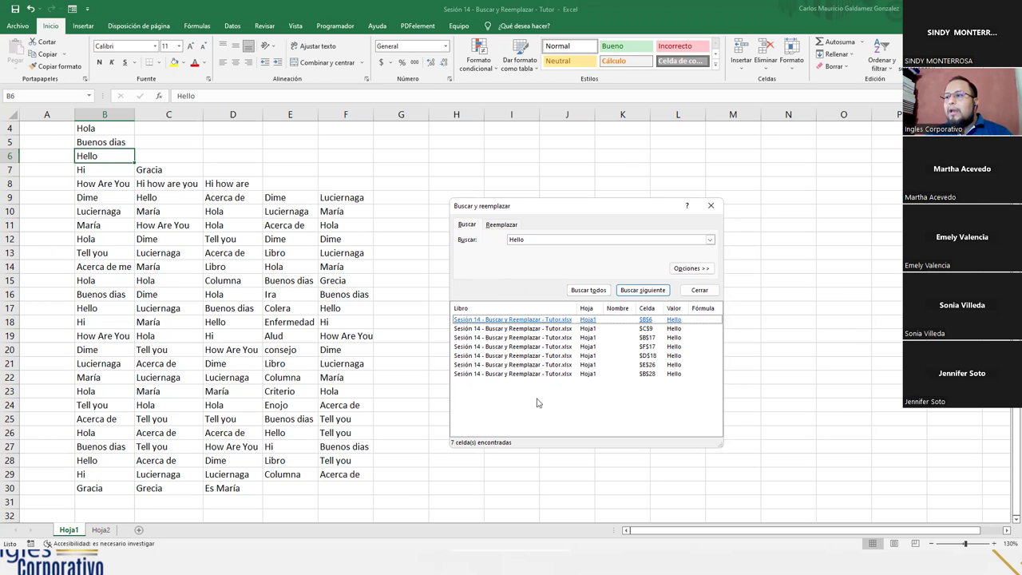
- Move the dialog higher, try to list all occurrences of "Maria" without the accent, and dismiss the message after moving it clear of the dialog
{"action": "left_click_drag", "start_coordinate": [523, 210], "coordinate": [519, 175]}
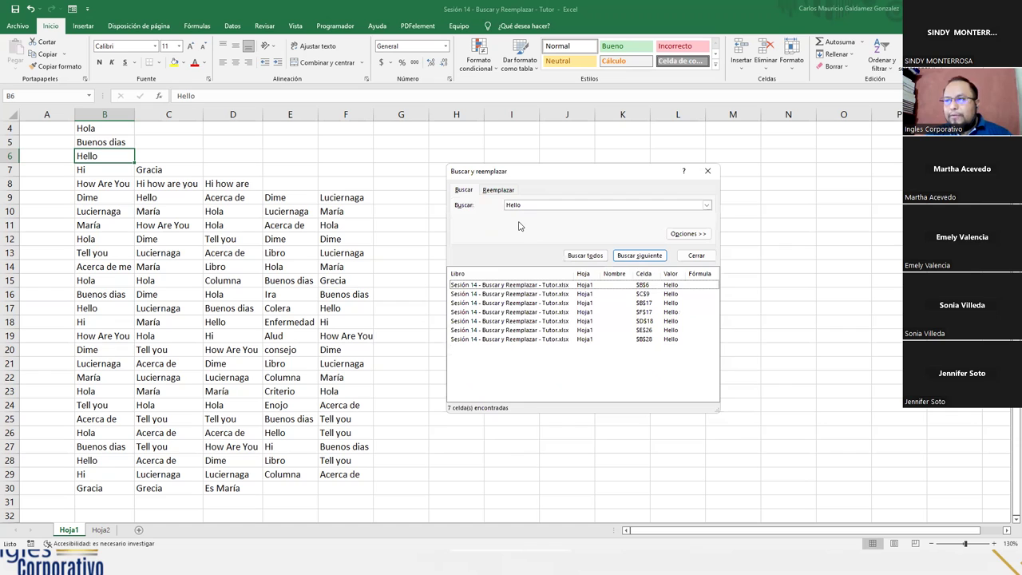
{"action": "left_click", "coordinate": [519, 206]}
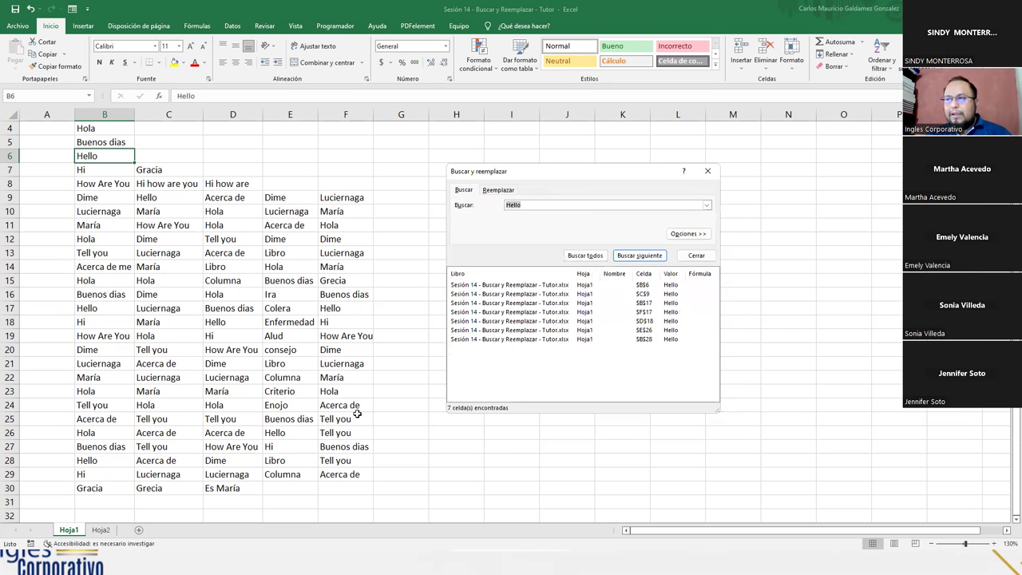
{"action": "type", "text": "María"}
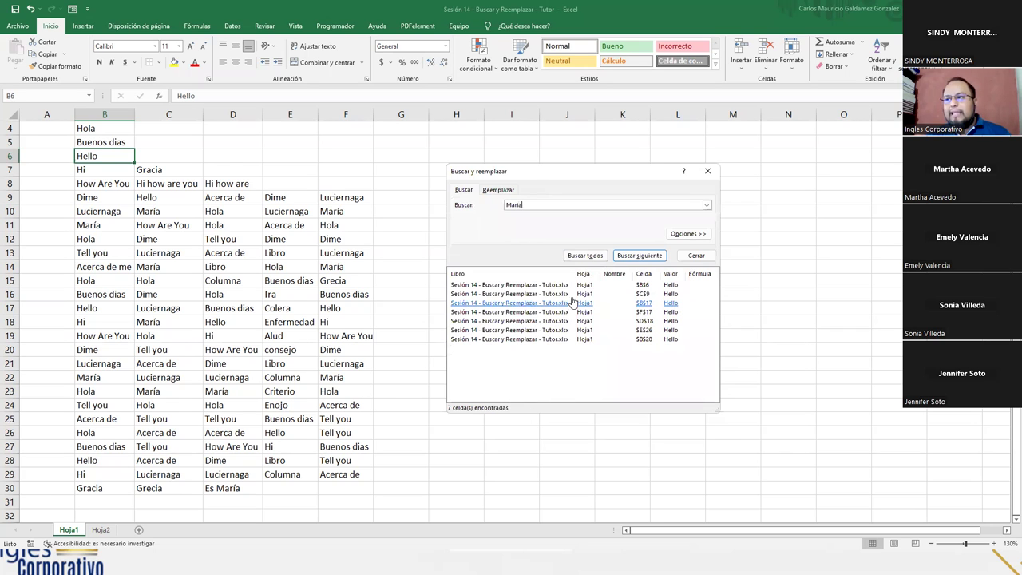
{"action": "left_click", "coordinate": [581, 256]}
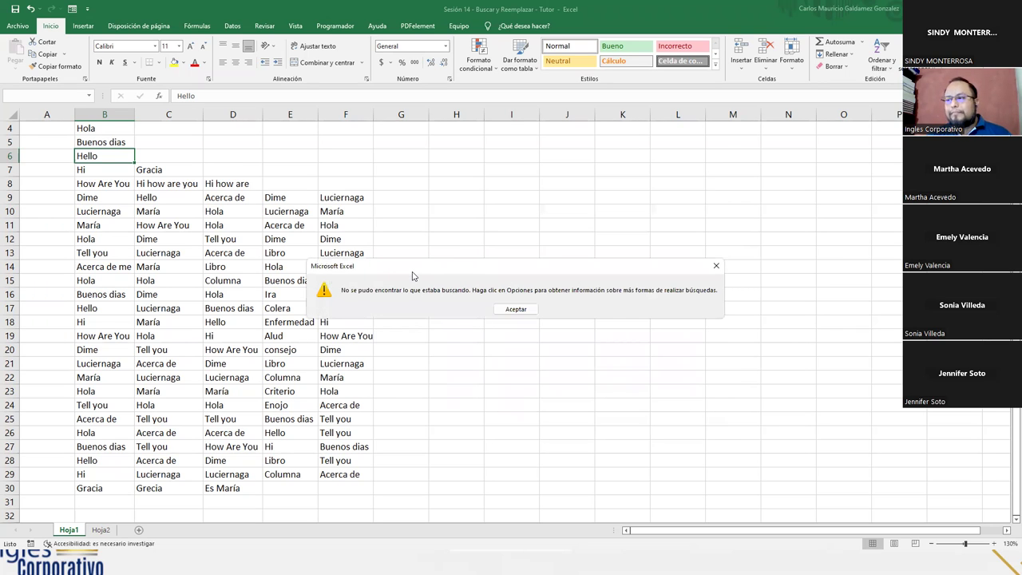
{"action": "left_click_drag", "start_coordinate": [413, 275], "coordinate": [514, 442]}
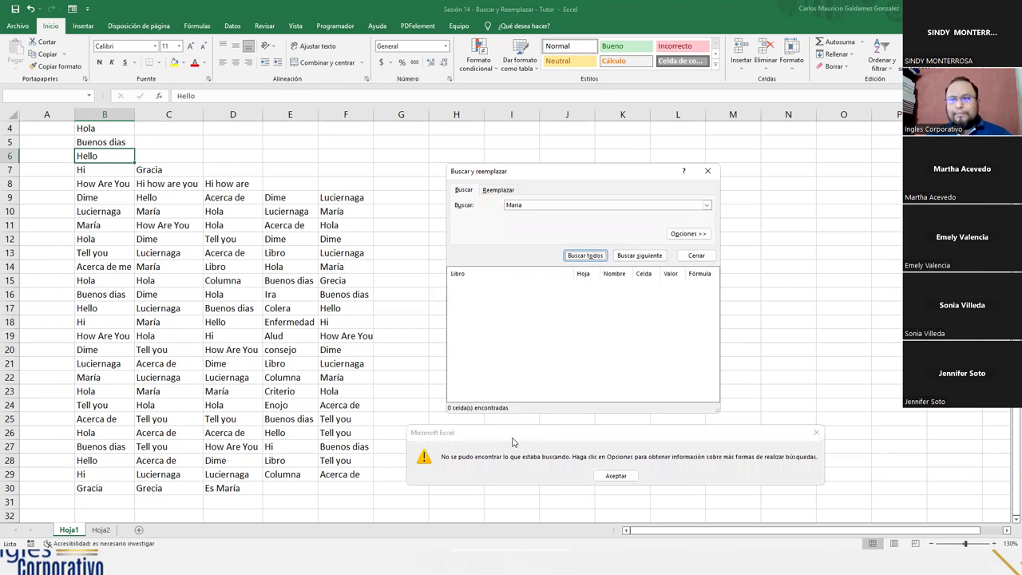
{"action": "left_click", "coordinate": [577, 440]}
{"action": "left_click_drag", "start_coordinate": [577, 440], "coordinate": [555, 114]}
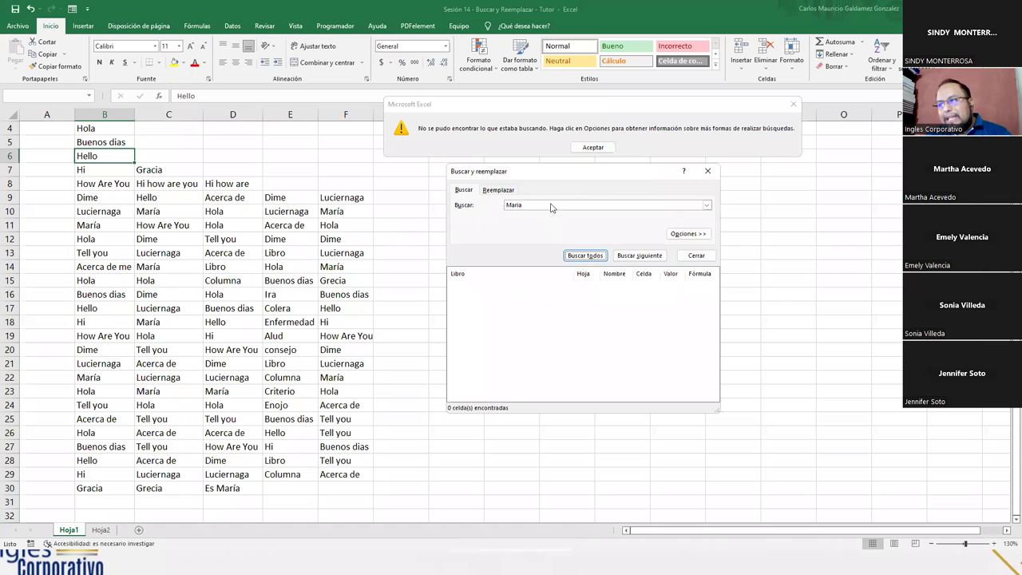
{"action": "left_click", "coordinate": [594, 148]}
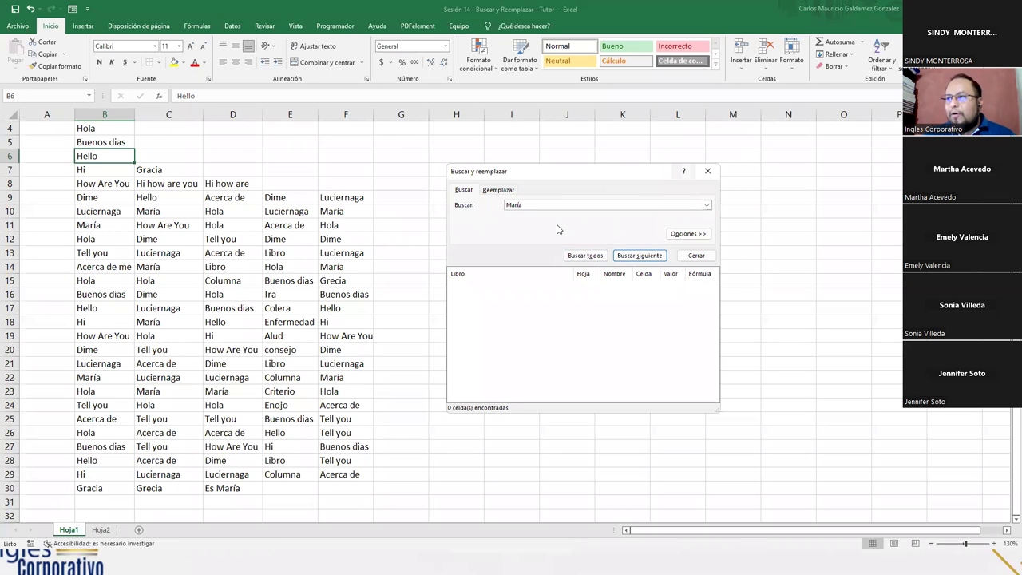
- List all occurrences of "María" with the dialog widened to show full formulas, and go to the result in D30
{"action": "left_click", "coordinate": [585, 255]}
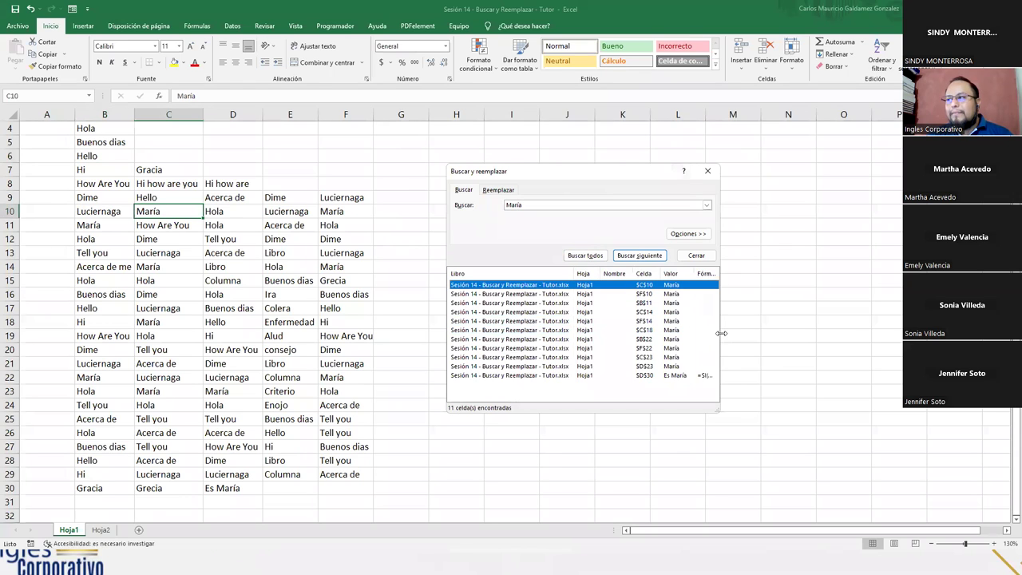
{"action": "left_click_drag", "start_coordinate": [721, 333], "coordinate": [849, 333]}
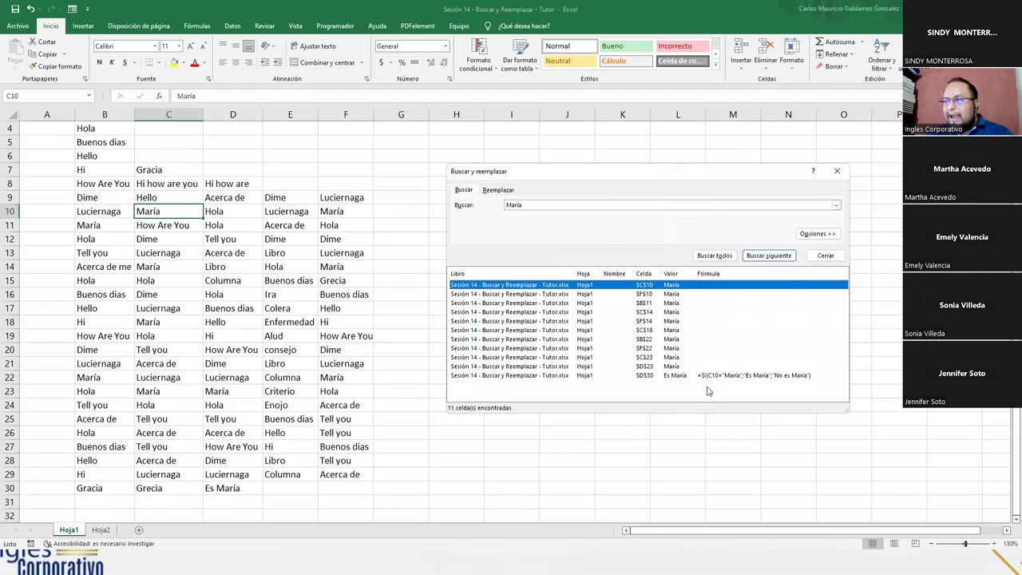
{"action": "left_click", "coordinate": [544, 376]}
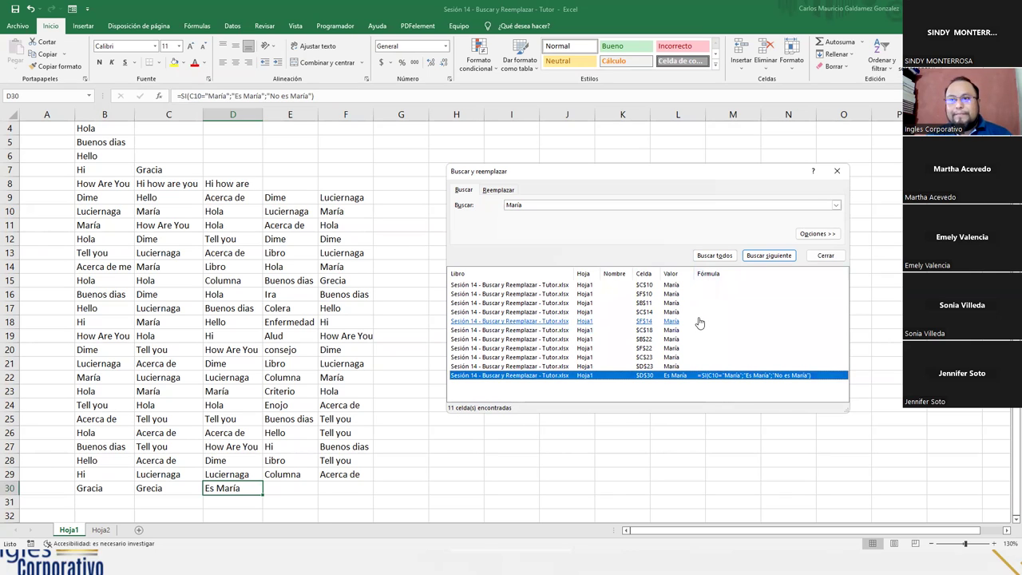
- Close and reopen the Find dialog, place it beside the word list and expand its search options
{"action": "left_click", "coordinate": [835, 205]}
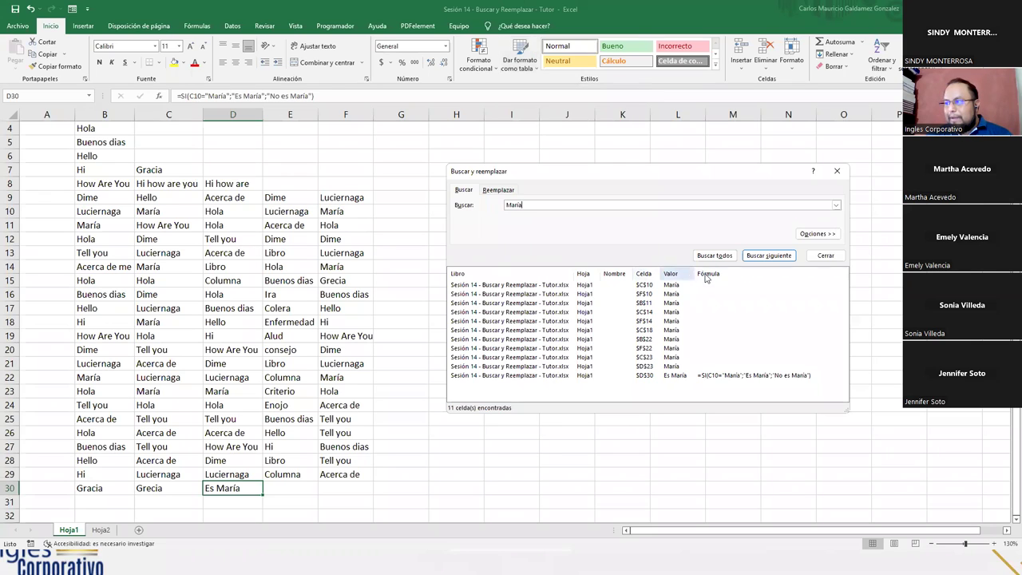
{"action": "left_click", "coordinate": [823, 256]}
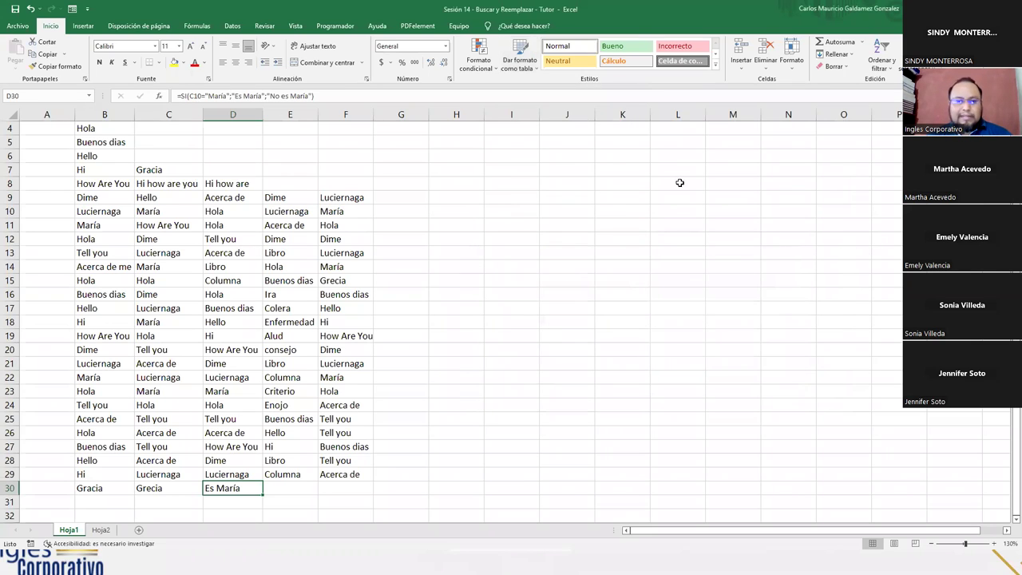
{"action": "key", "text": "ctrl+b"}
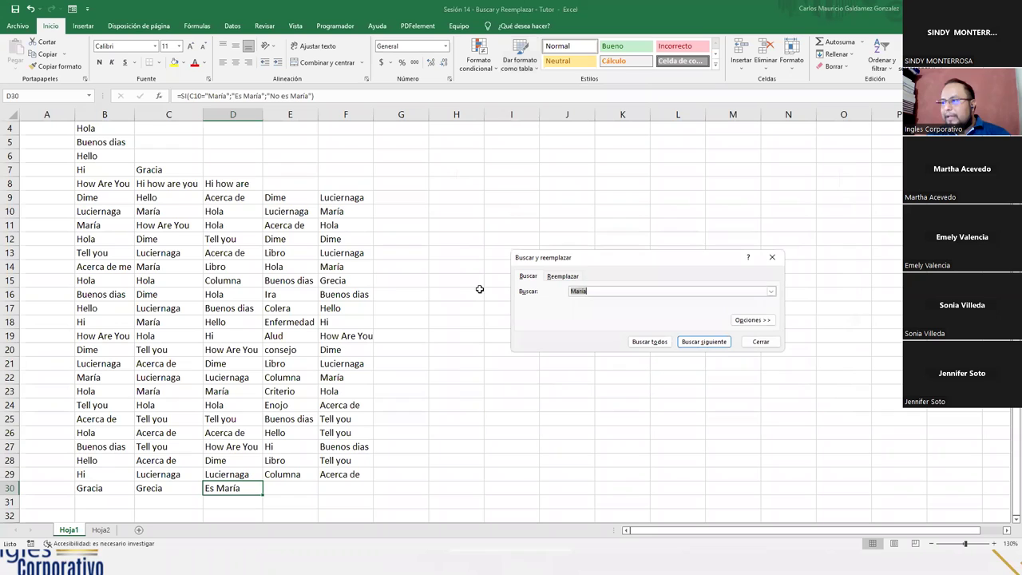
{"action": "left_click_drag", "start_coordinate": [583, 265], "coordinate": [524, 206]}
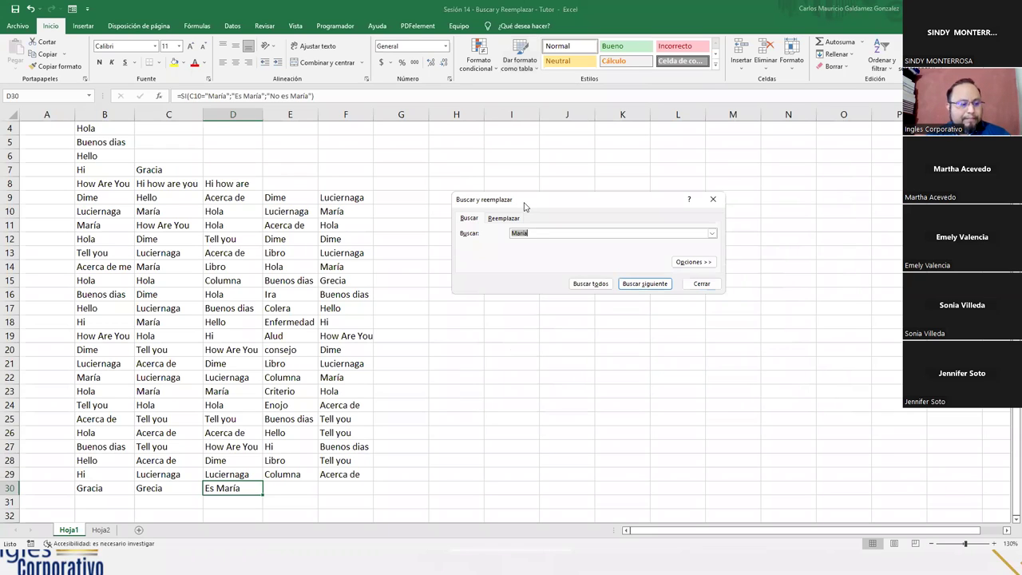
{"action": "left_click", "coordinate": [688, 264]}
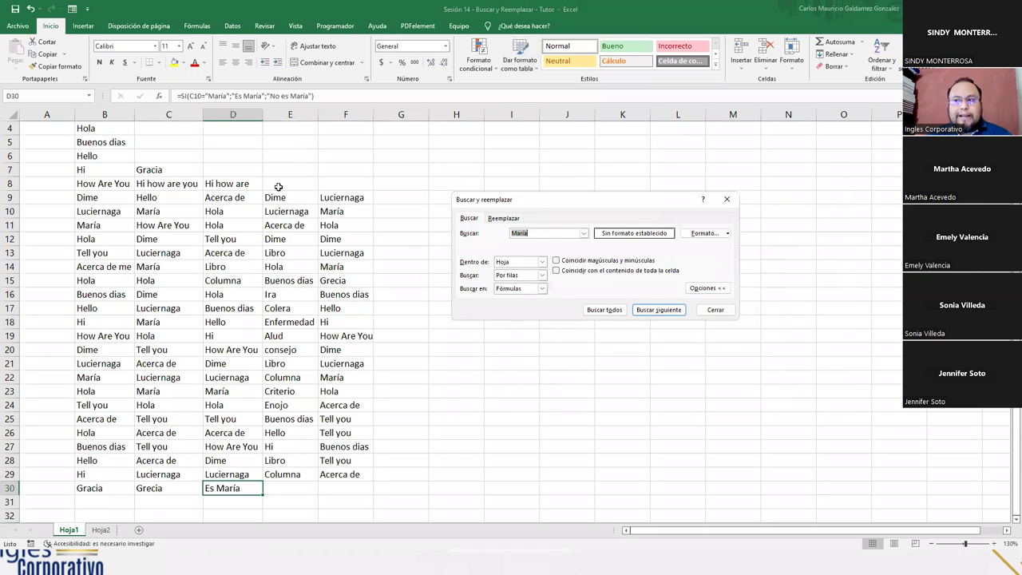
- Enter "maria" in lowercase without the accent in cells C6 and E30
{"action": "left_click", "coordinate": [150, 157]}
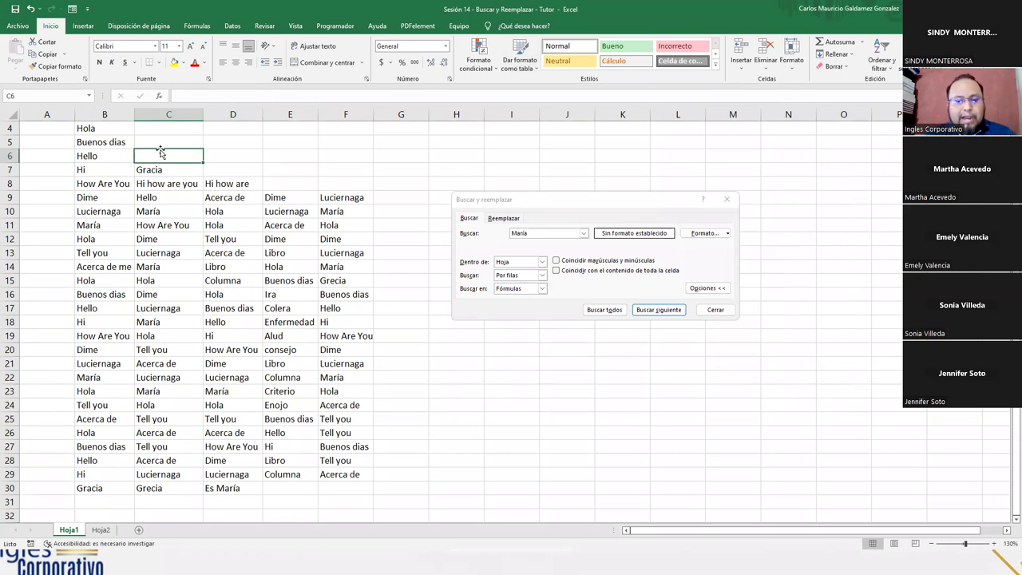
{"action": "type", "text": "maria"}
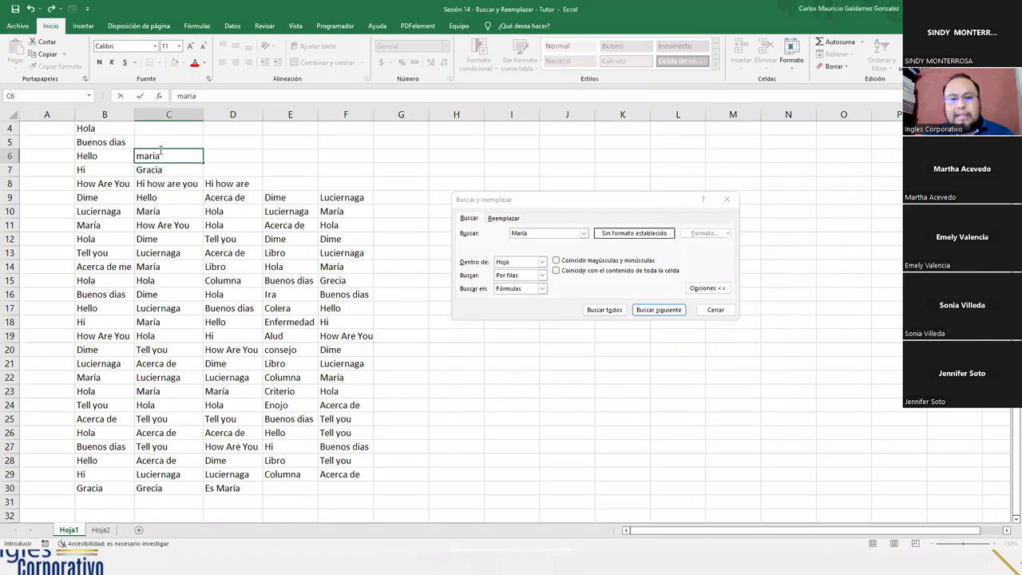
{"action": "key", "text": "Return"}
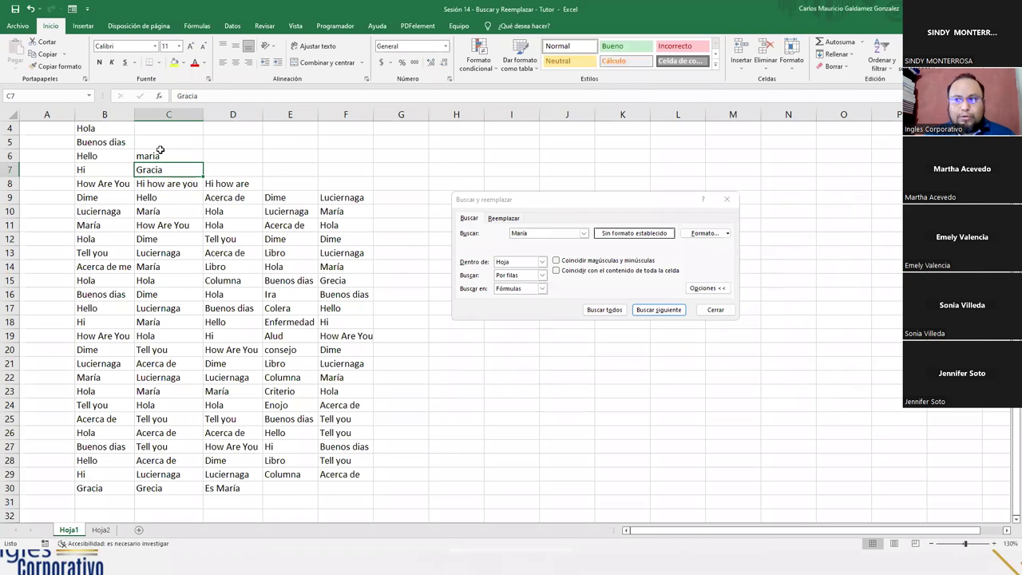
{"action": "left_click", "coordinate": [285, 487]}
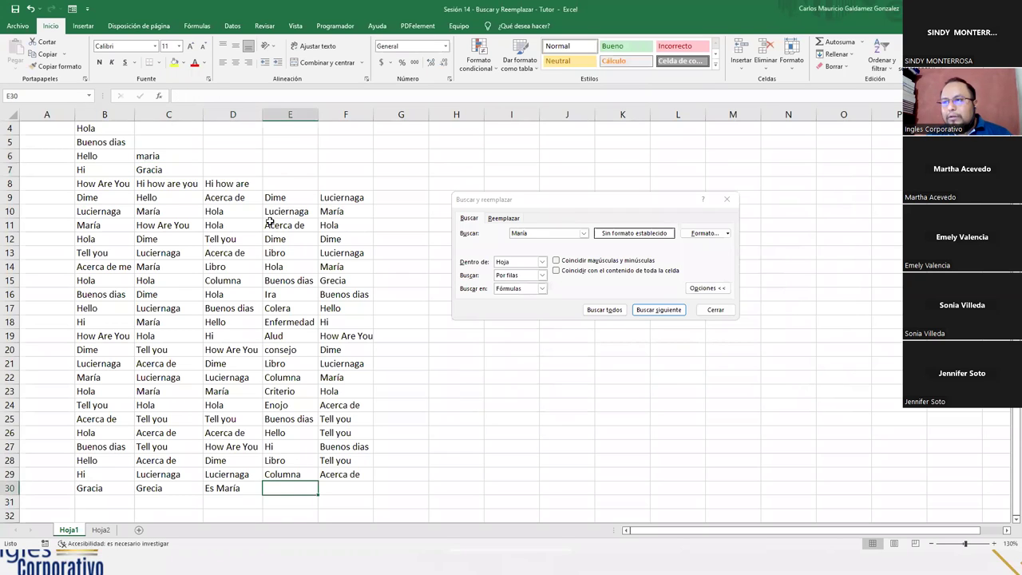
{"action": "type", "text": "maria"}
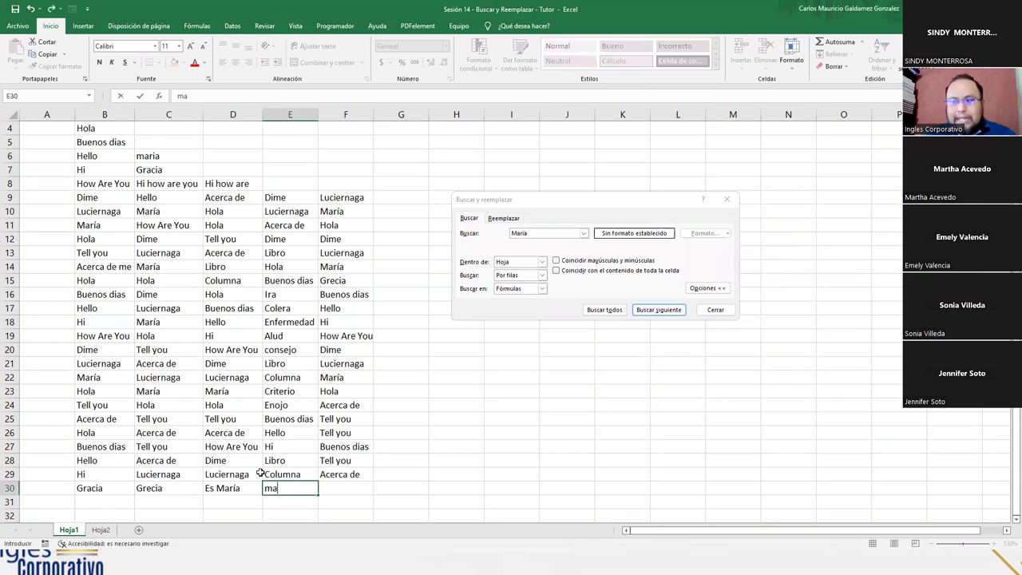
{"action": "key", "text": "Return"}
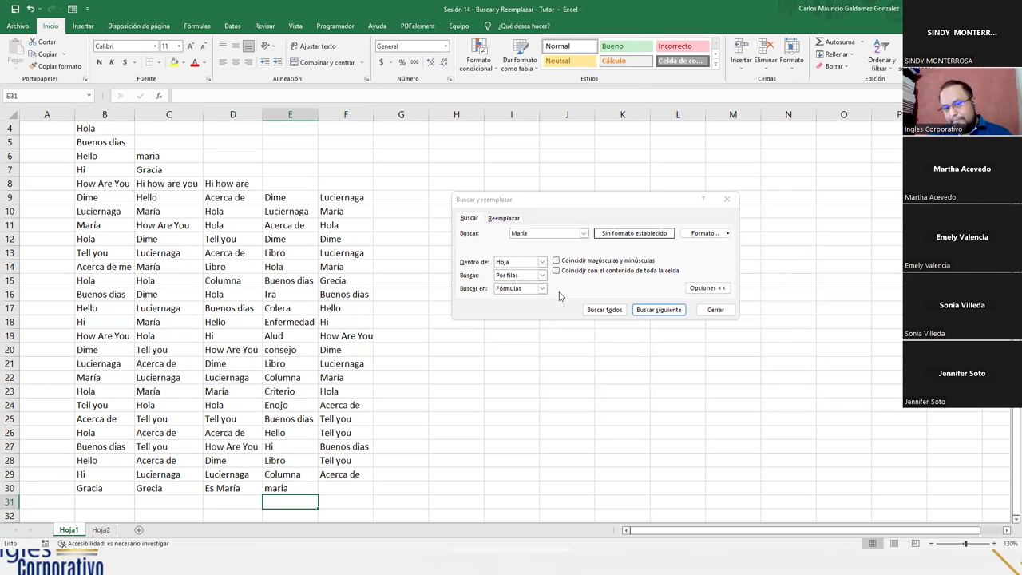
- Select cells C6 and E30 together, outline each with a temporary red rectangle and clear the outlines
{"action": "left_click", "coordinate": [149, 157]}
{"action": "left_click", "coordinate": [274, 488]}
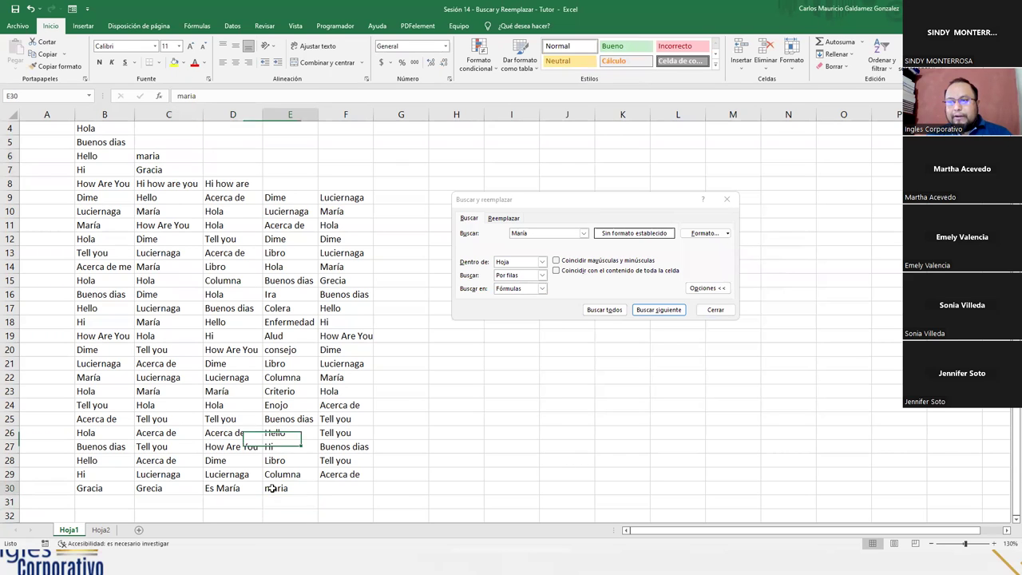
{"action": "left_click", "coordinate": [156, 157], "text": "ctrl"}
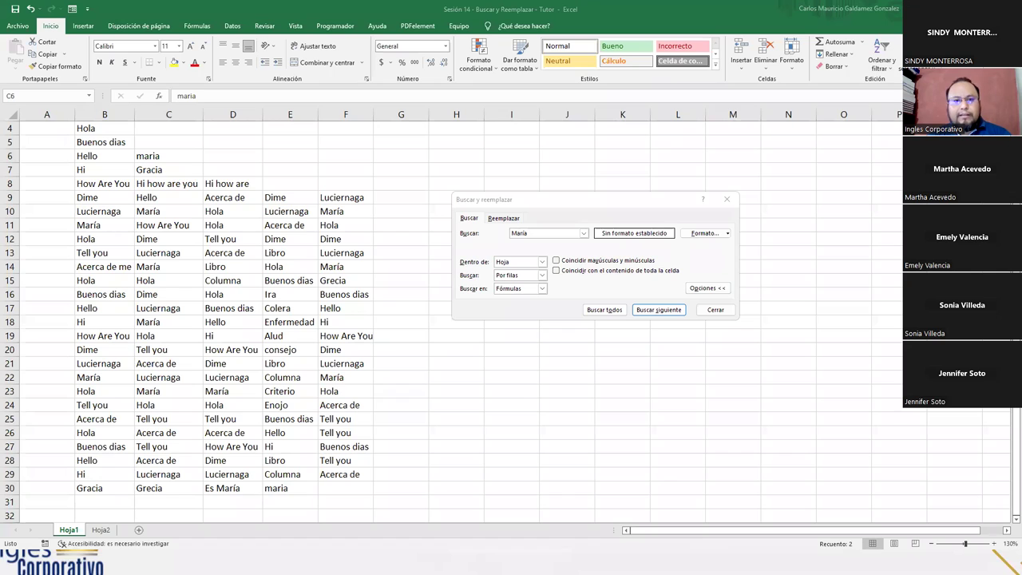
{"action": "left_click_drag", "start_coordinate": [125, 148], "coordinate": [208, 166]}
{"action": "left_click_drag", "start_coordinate": [256, 480], "coordinate": [318, 499]}
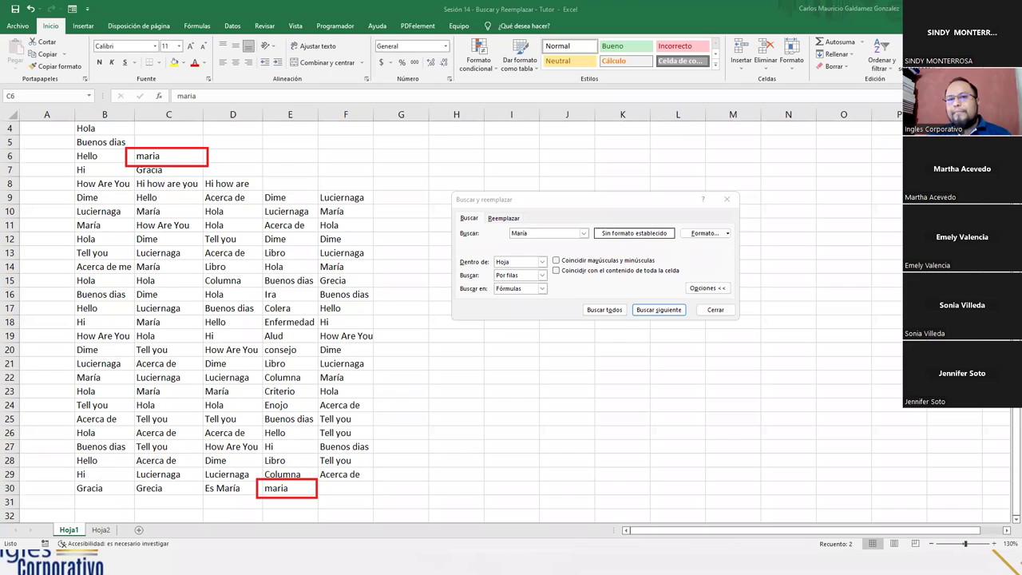
{"action": "key", "text": "Escape"}
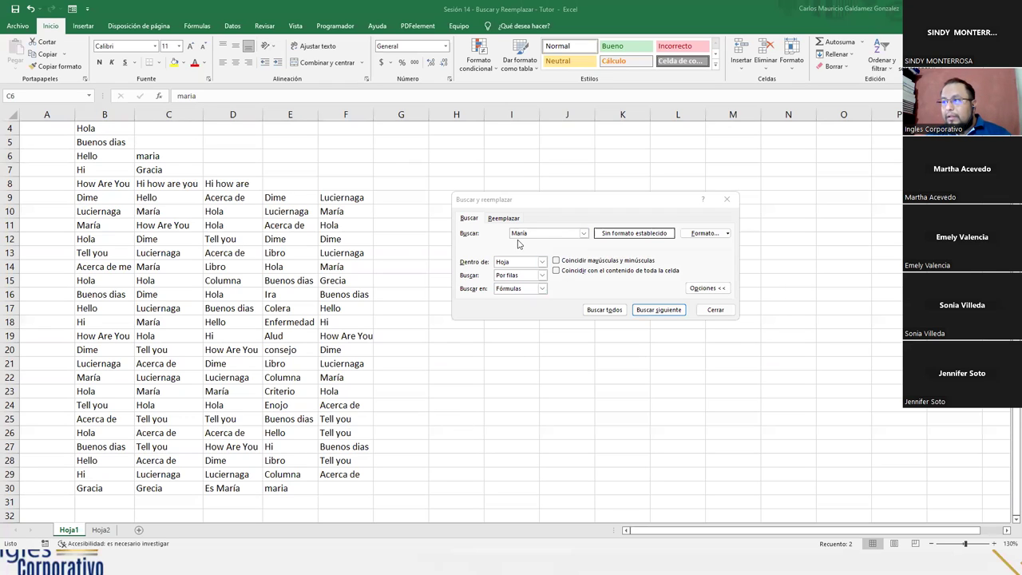
- List all occurrences of lowercase, unaccented "maria" on the sheet and make the results list taller
{"action": "left_click", "coordinate": [539, 232]}
{"action": "left_click_drag", "start_coordinate": [540, 233], "coordinate": [473, 227]}
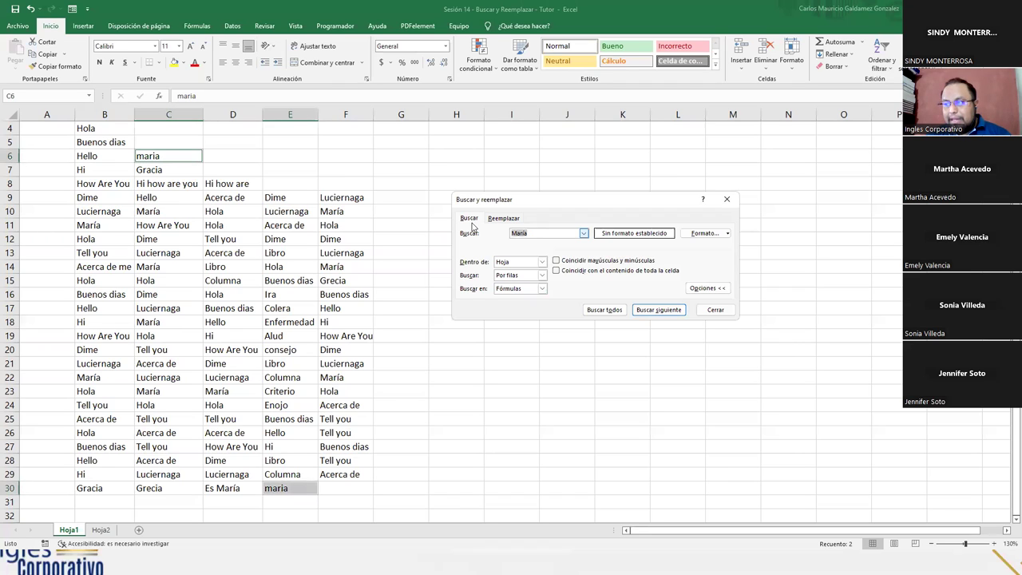
{"action": "type", "text": "maria"}
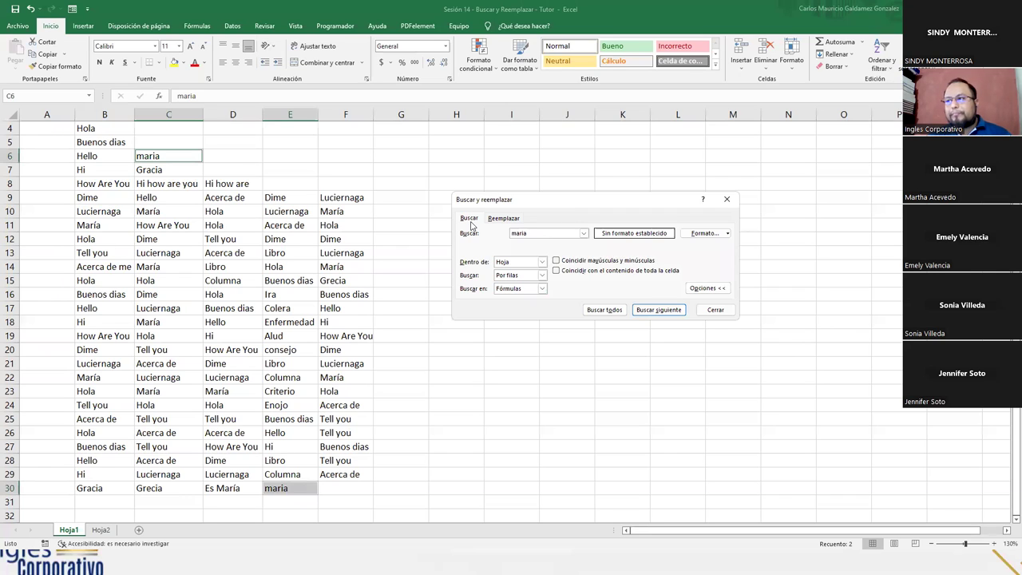
{"action": "left_click", "coordinate": [604, 312]}
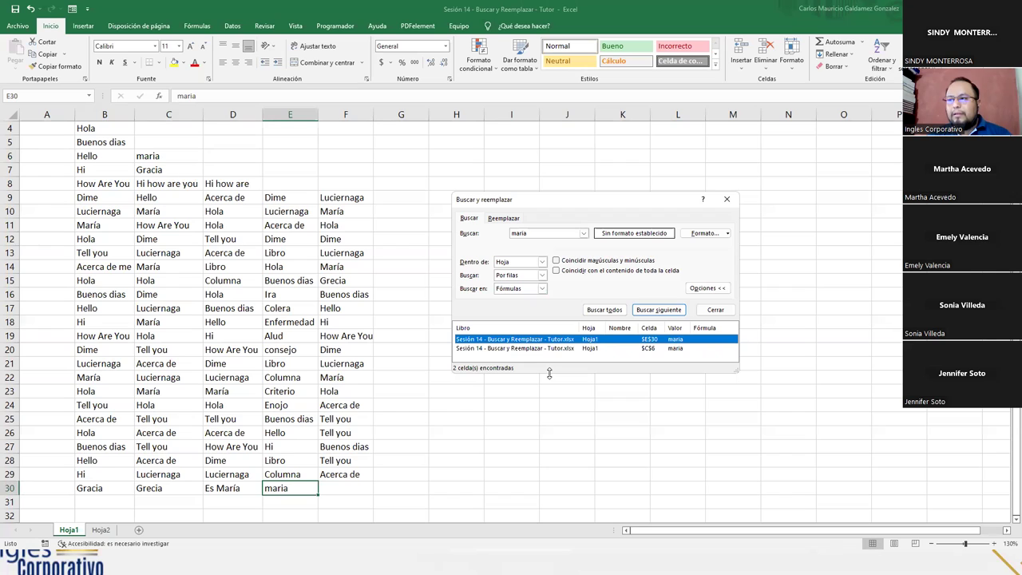
{"action": "left_click_drag", "start_coordinate": [549, 372], "coordinate": [535, 401]}
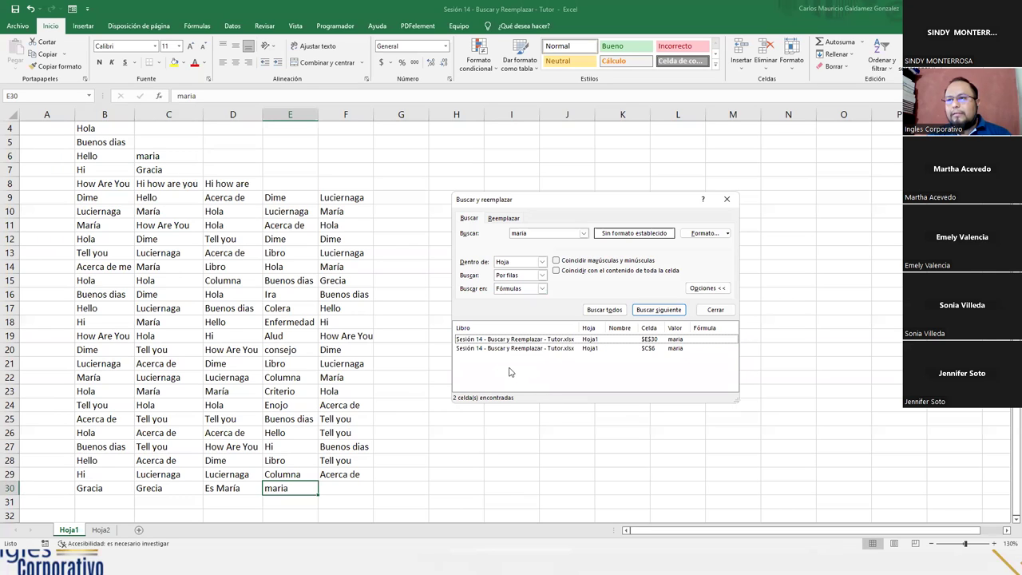
- Alternate between the C6 and E30 results in the list, ending on E30
{"action": "left_click", "coordinate": [481, 349]}
{"action": "left_click", "coordinate": [480, 340]}
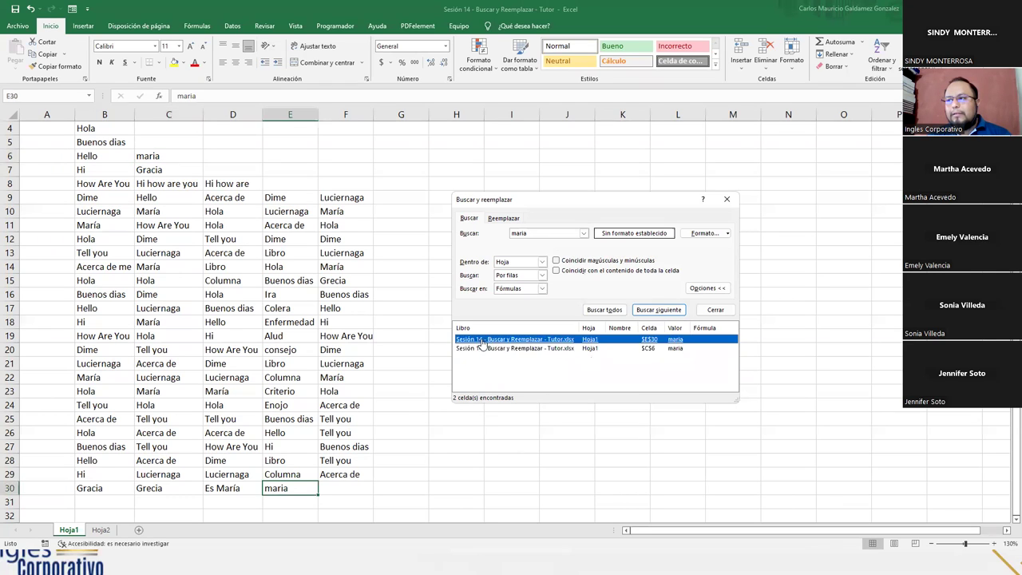
{"action": "left_click", "coordinate": [483, 349]}
{"action": "left_click", "coordinate": [480, 340]}
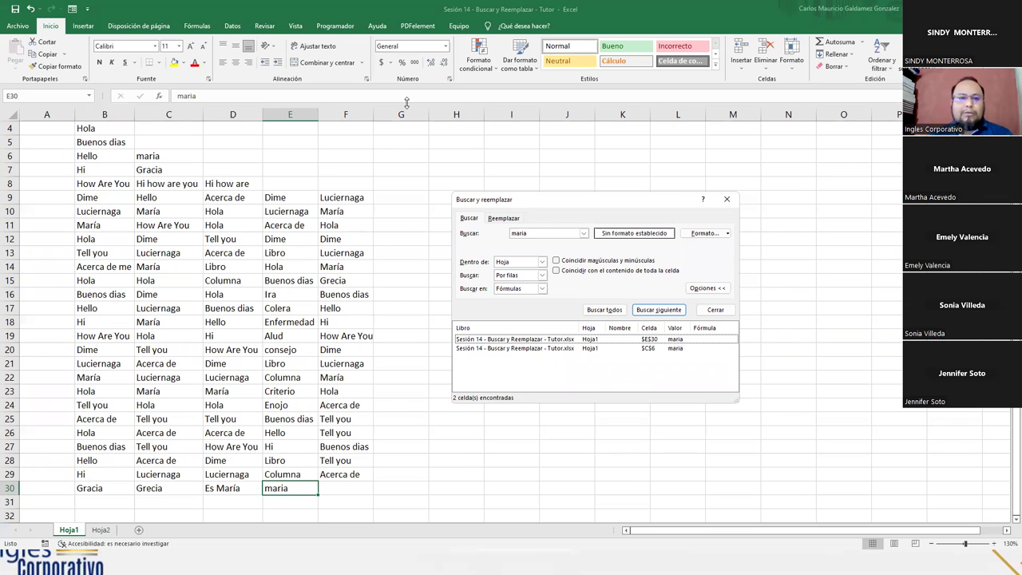
- Close and reopen the Find dialog, enable case matching and list all occurrences of "maria"
{"action": "key", "text": "Escape"}
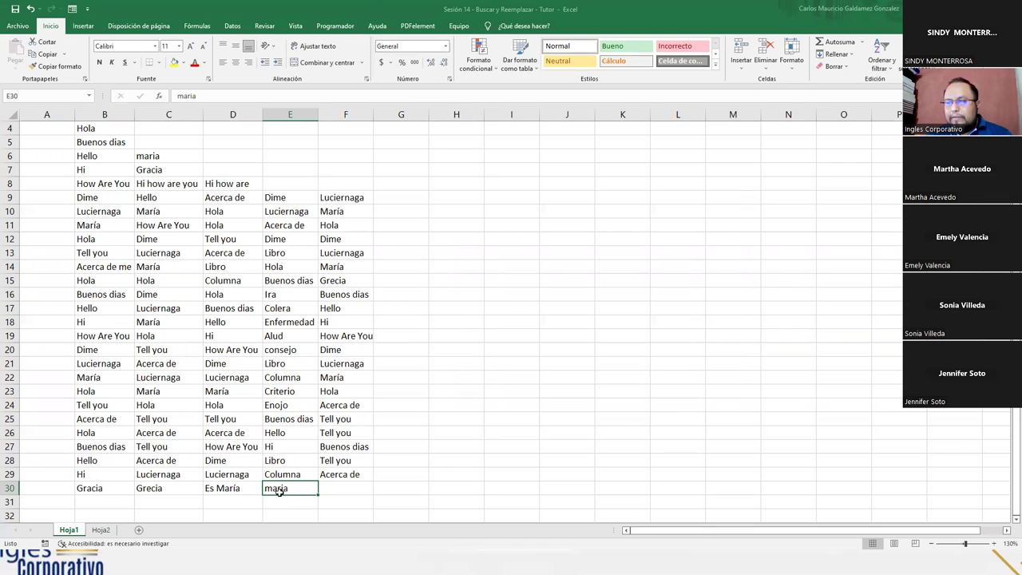
{"action": "key", "text": "ctrl+b"}
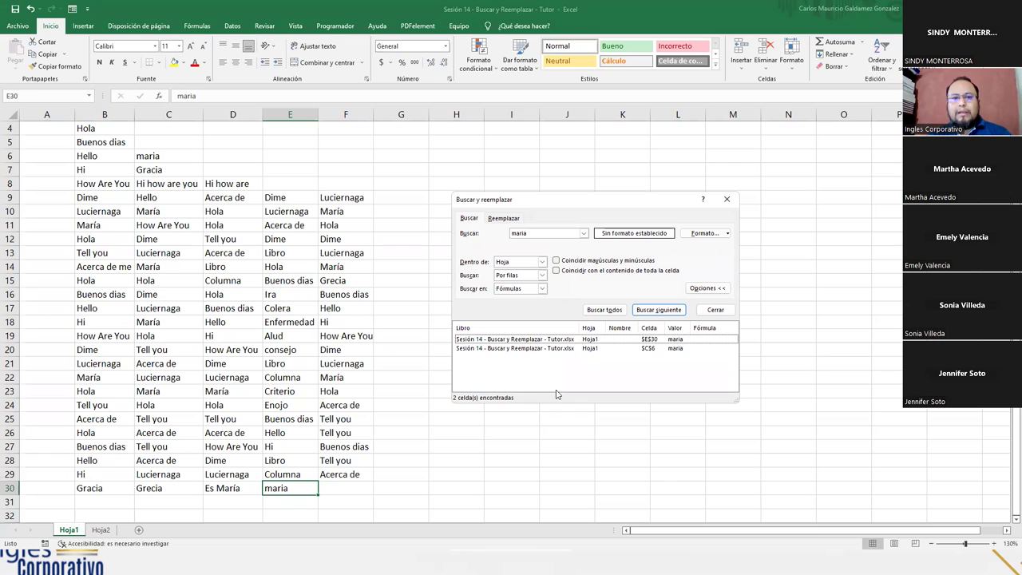
{"action": "left_click", "coordinate": [557, 261]}
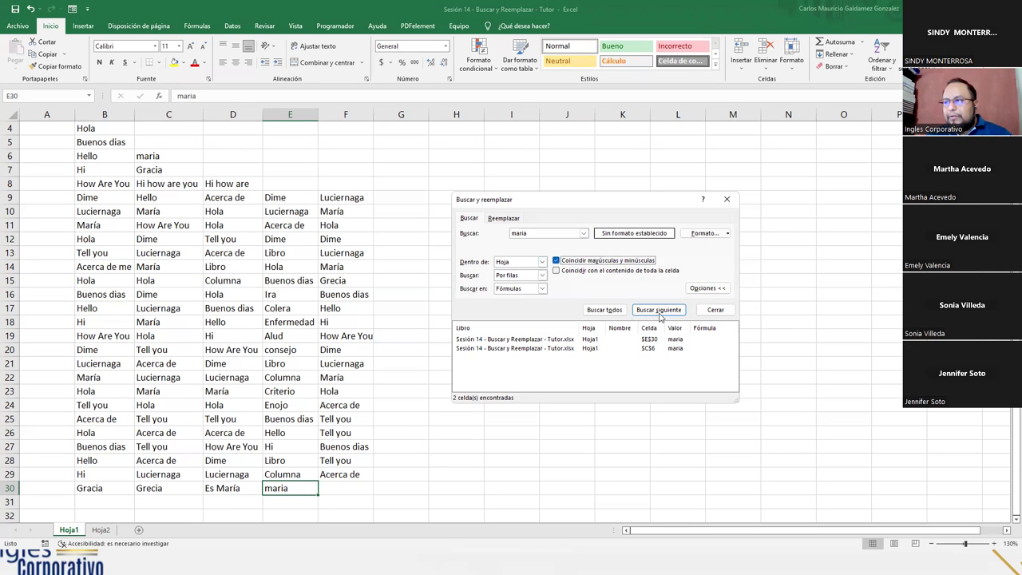
{"action": "left_click", "coordinate": [611, 311]}
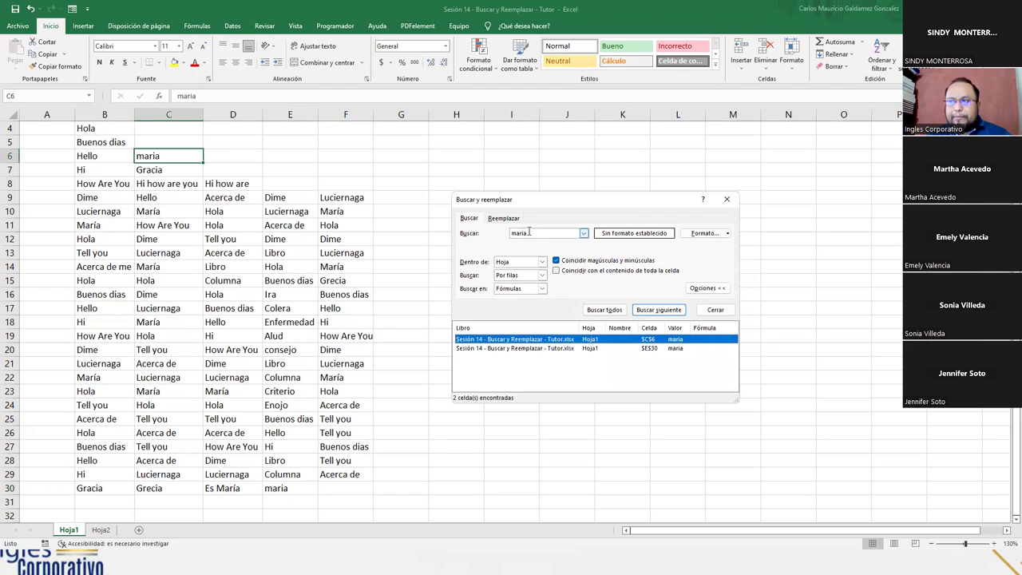
- Try to find both spellings at once with "maria;María" and "maria,María", dismissing the message each time
{"action": "left_click", "coordinate": [540, 263]}
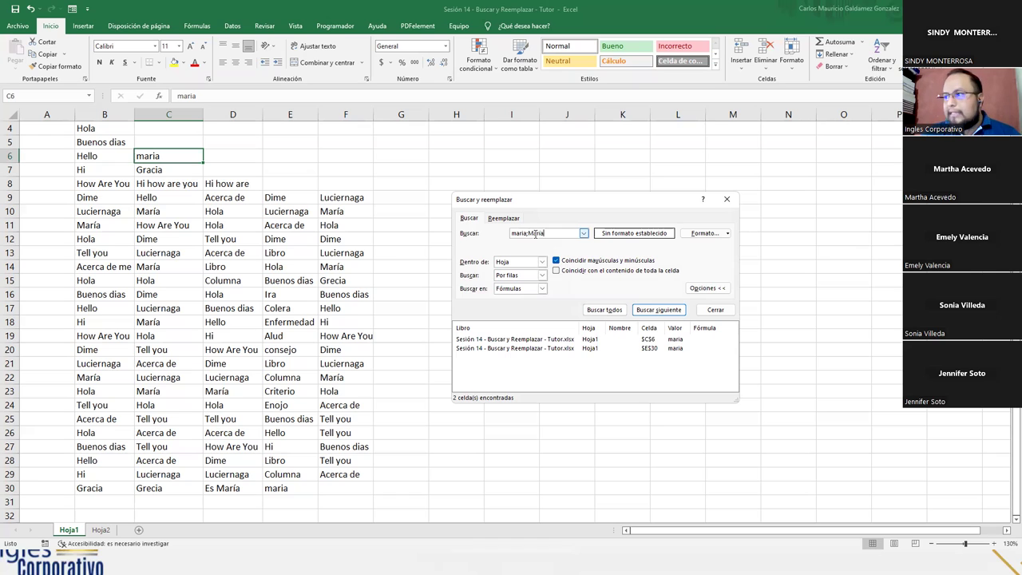
{"action": "left_click", "coordinate": [593, 310]}
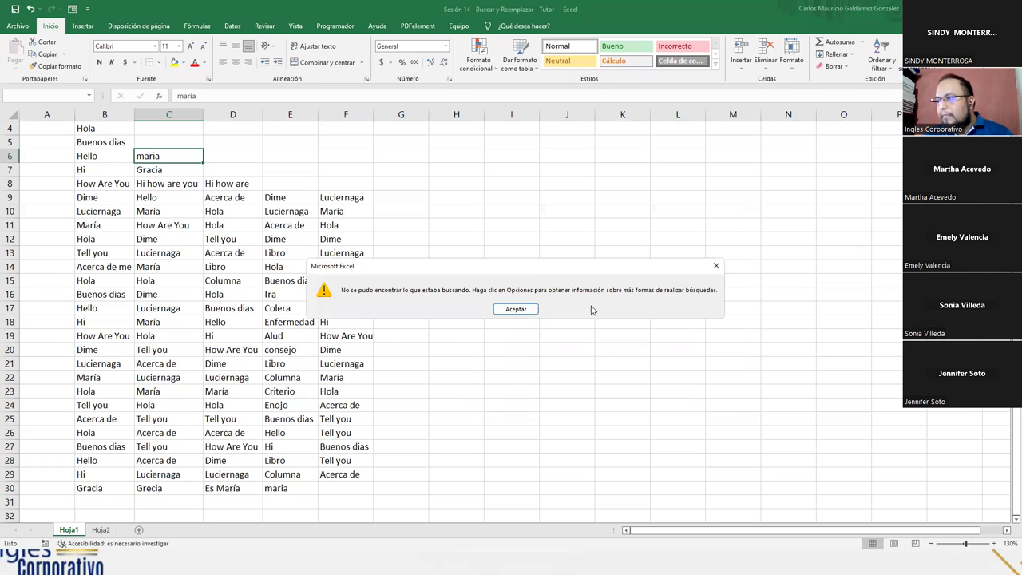
{"action": "left_click", "coordinate": [521, 310]}
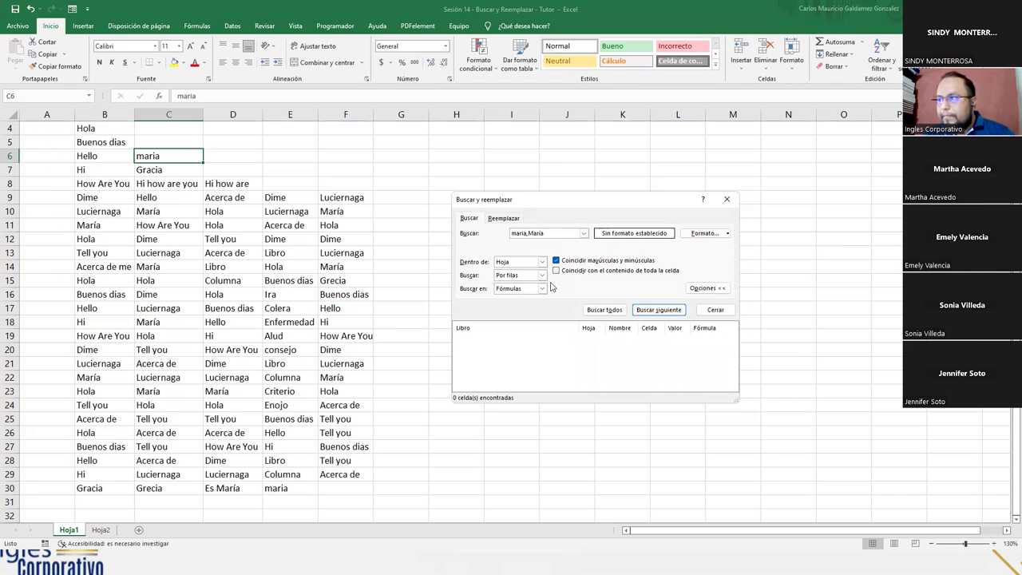
{"action": "left_click", "coordinate": [610, 315]}
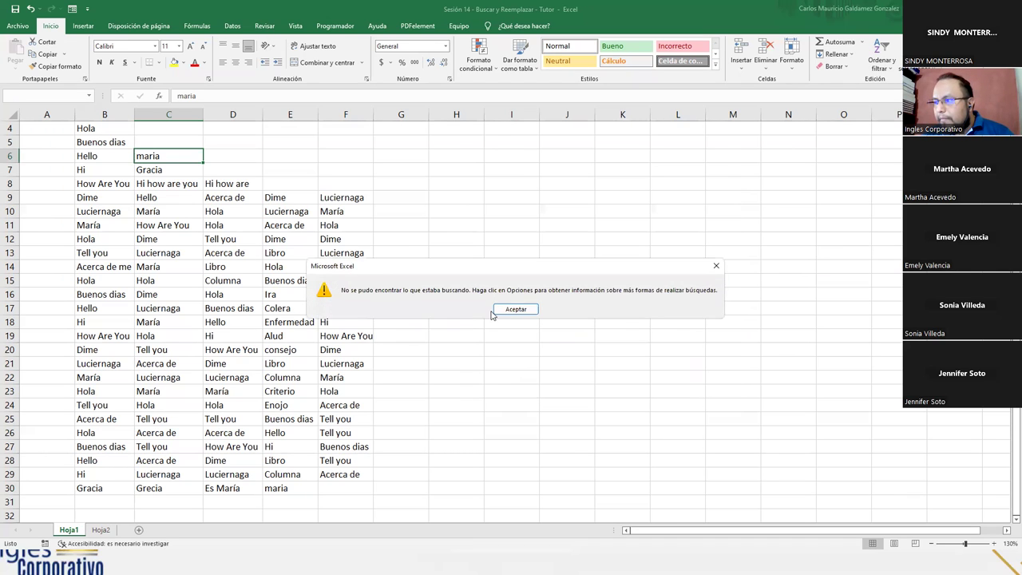
{"action": "left_click", "coordinate": [508, 310]}
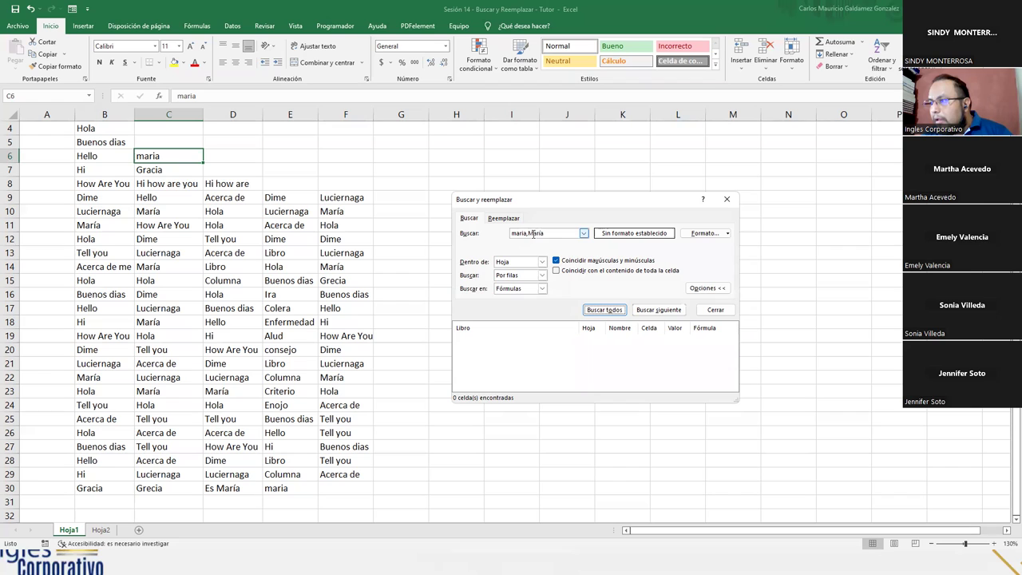
- List all occurrences of the earlier search term "María" with case matching on, and enlarge the results list
{"action": "left_click", "coordinate": [583, 233]}
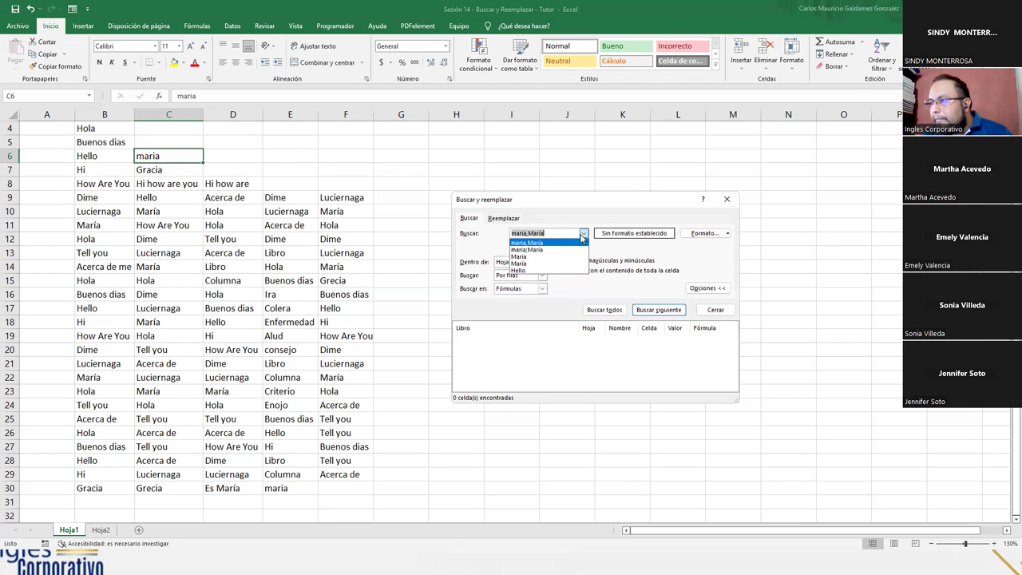
{"action": "left_click", "coordinate": [554, 265]}
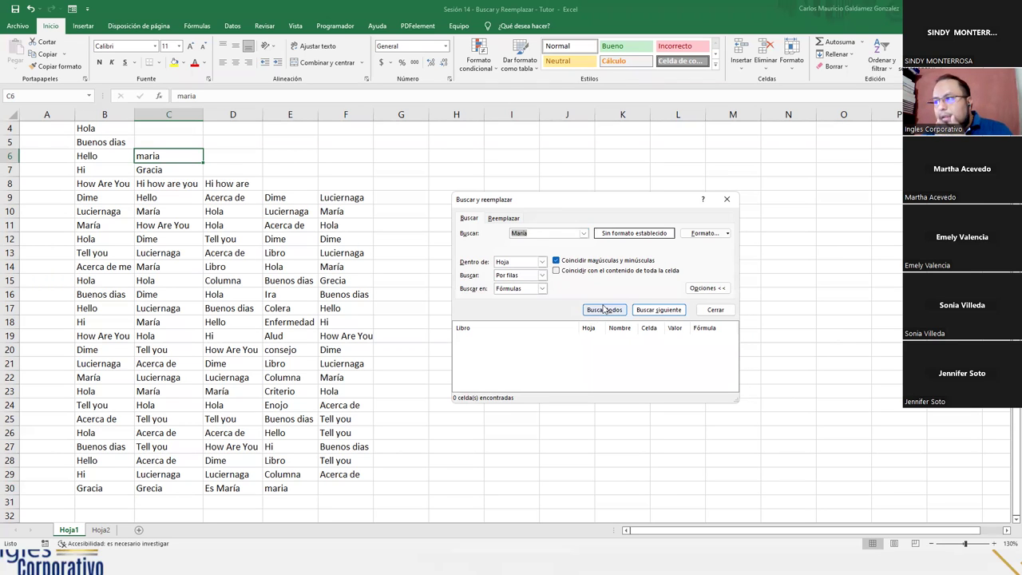
{"action": "left_click", "coordinate": [604, 311]}
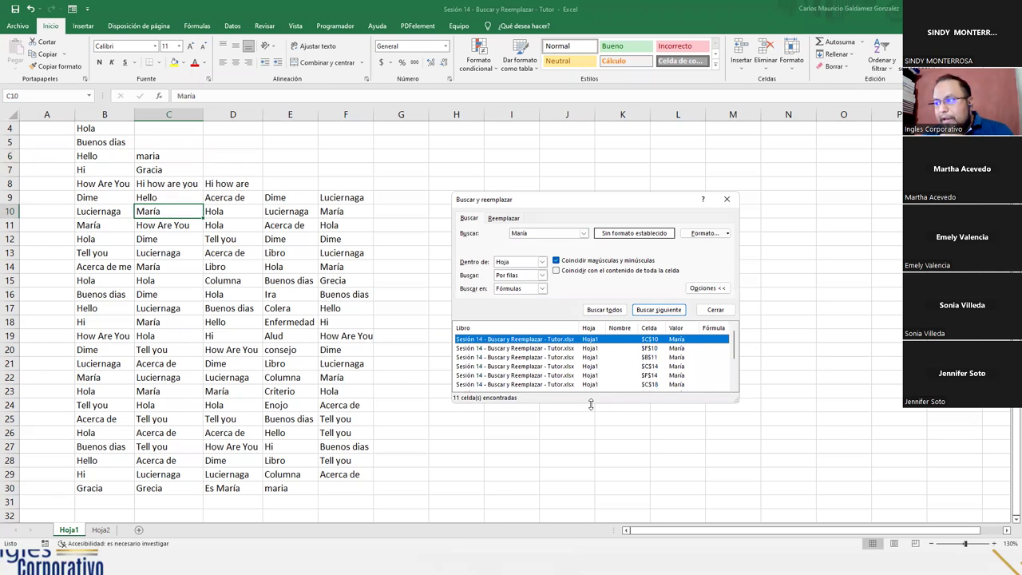
{"action": "left_click_drag", "start_coordinate": [591, 405], "coordinate": [591, 468]}
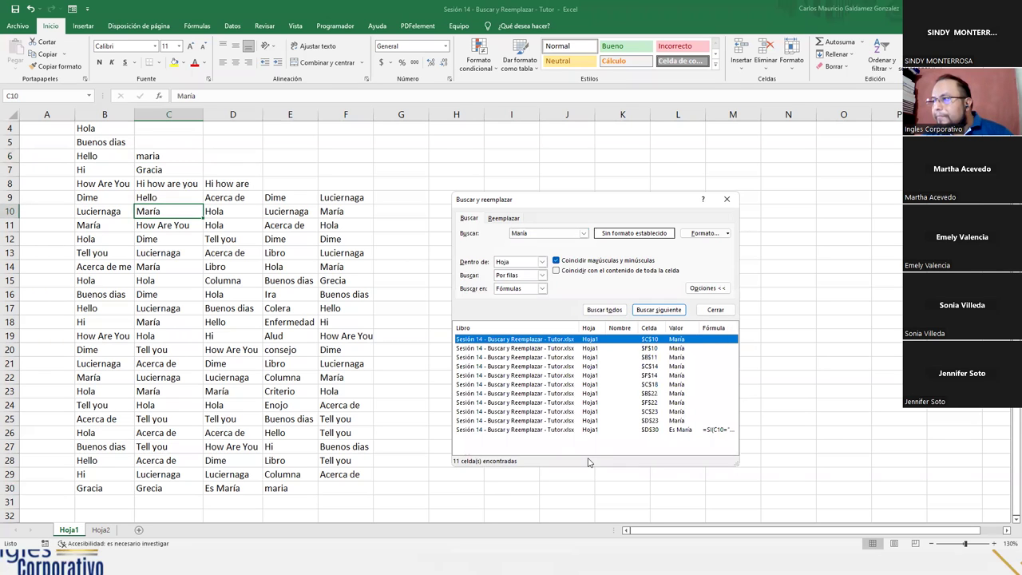
- Turn off case matching and list all occurrences of lowercase, accented "maría", keeping that search term
{"action": "left_click", "coordinate": [557, 262]}
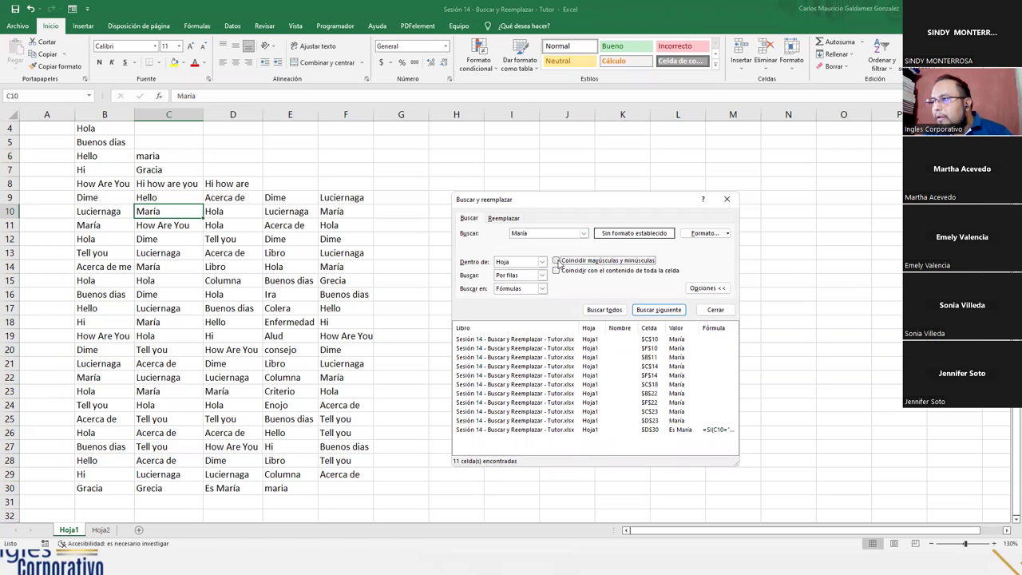
{"action": "double_click", "coordinate": [516, 233]}
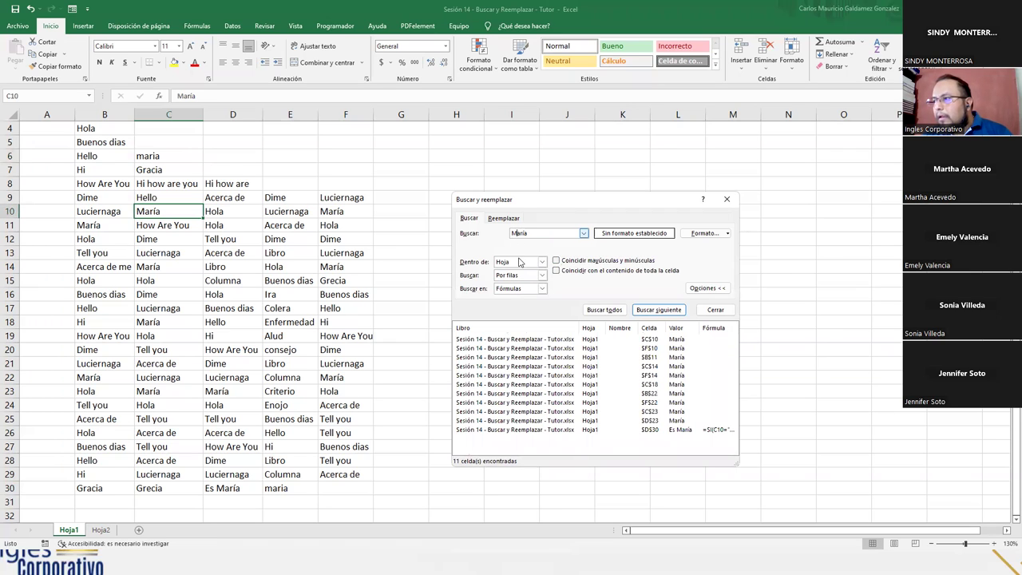
{"action": "type", "text": "maría"}
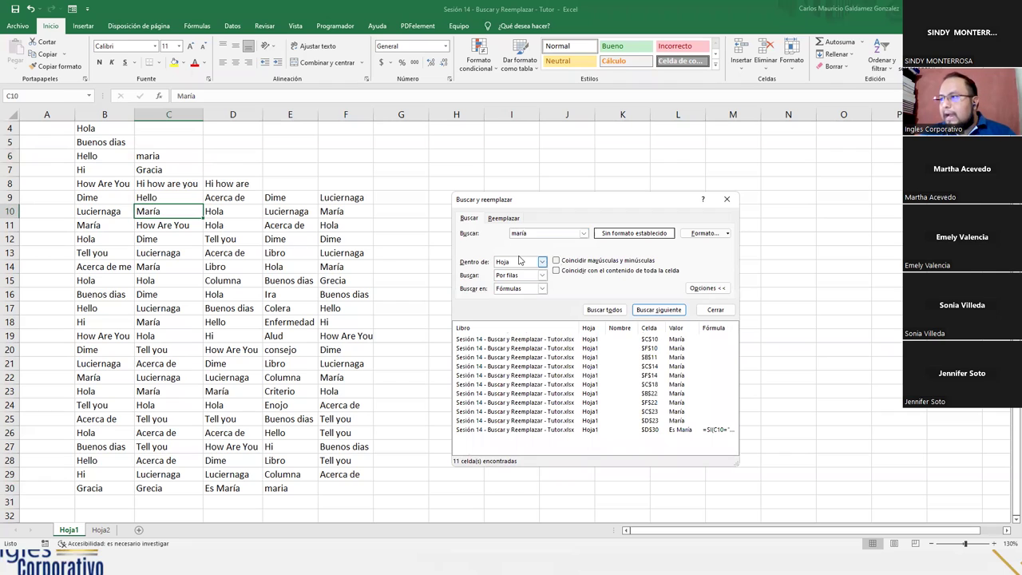
{"action": "left_click", "coordinate": [604, 310]}
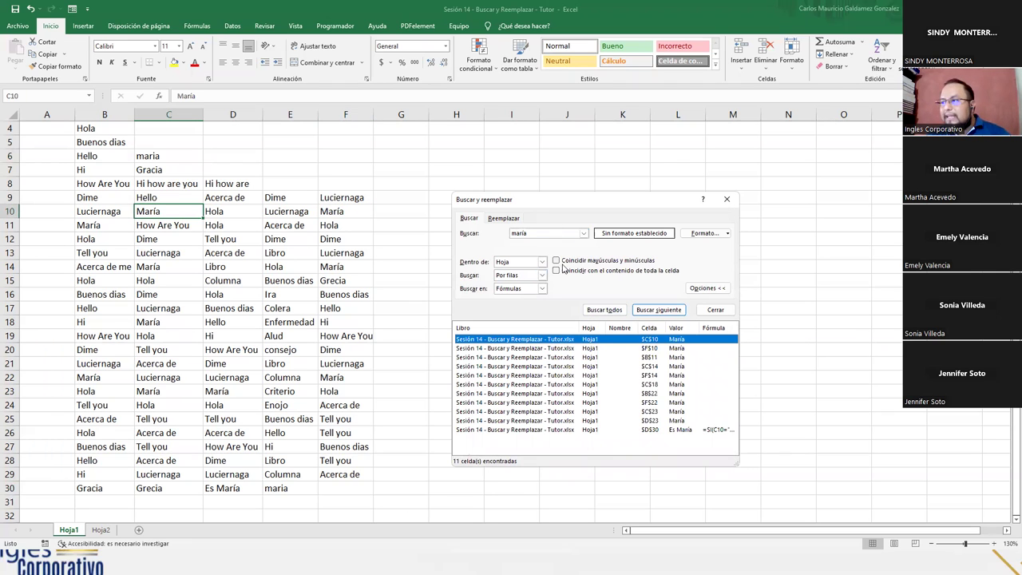
{"action": "double_click", "coordinate": [515, 233]}
{"action": "type", "text": "maría"}
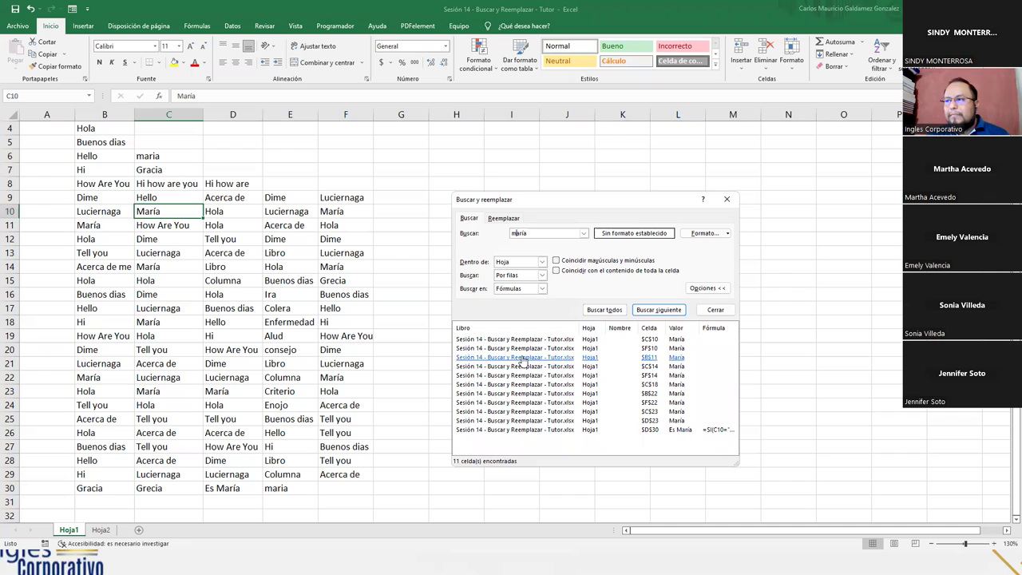
- Add the accent to the lowercase words in cells E30 and C6 so both read "maría"
{"action": "left_click", "coordinate": [151, 158]}
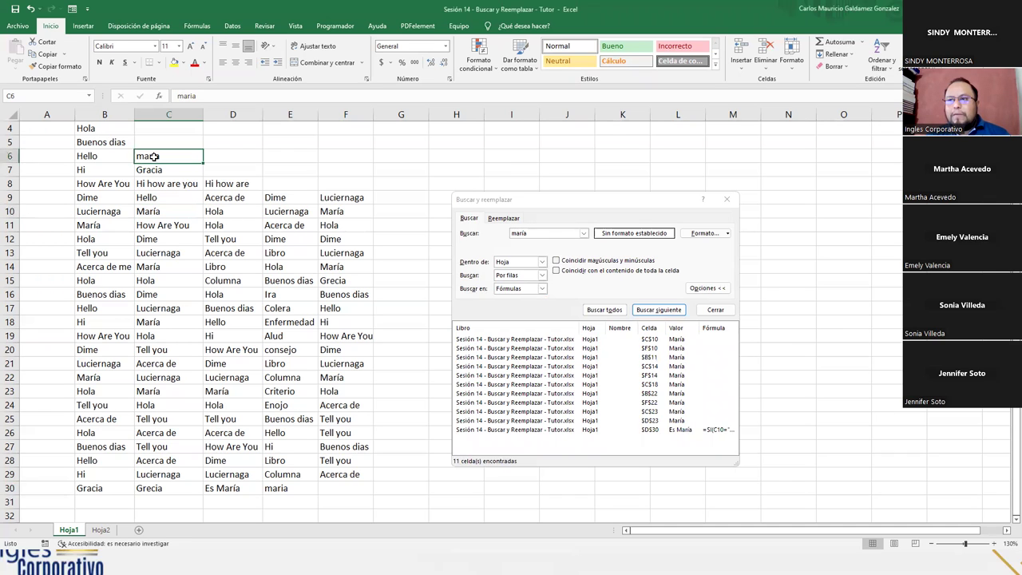
{"action": "left_click", "coordinate": [275, 489]}
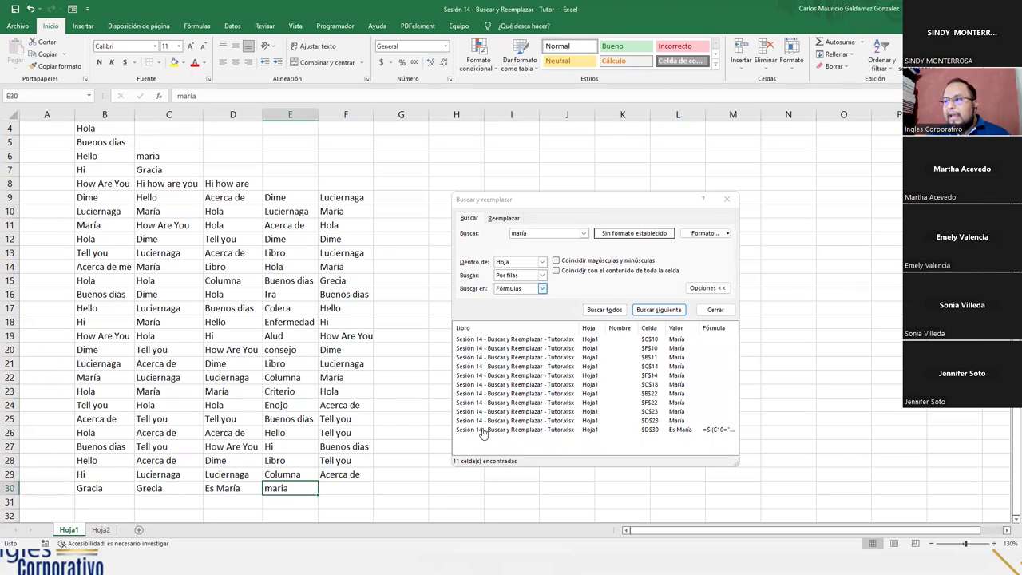
{"action": "key", "text": "F2"}
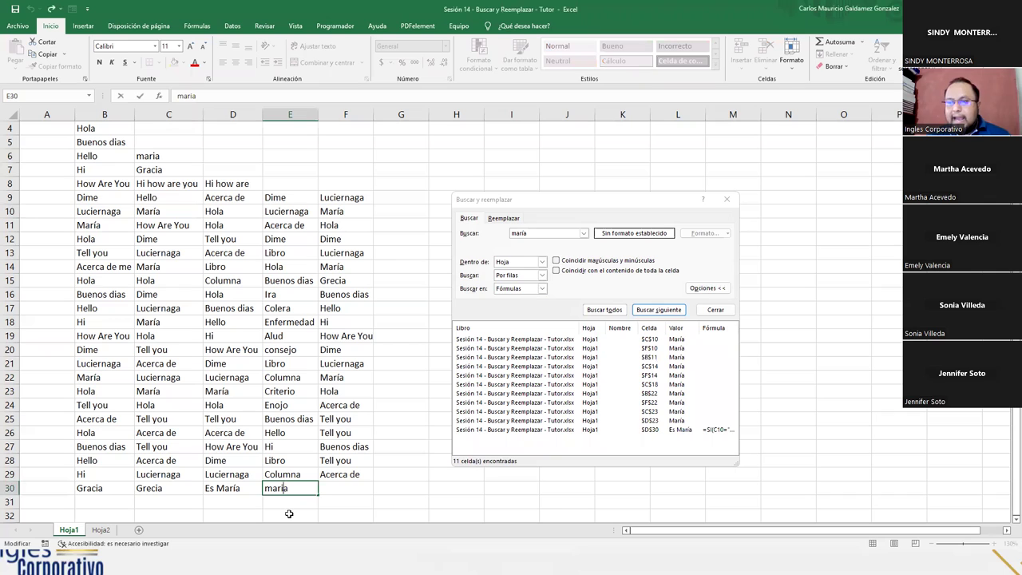
{"action": "key", "text": "Left"}
{"action": "key", "text": "BackSpace"}
{"action": "type", "text": "í"}
{"action": "key", "text": "Return"}
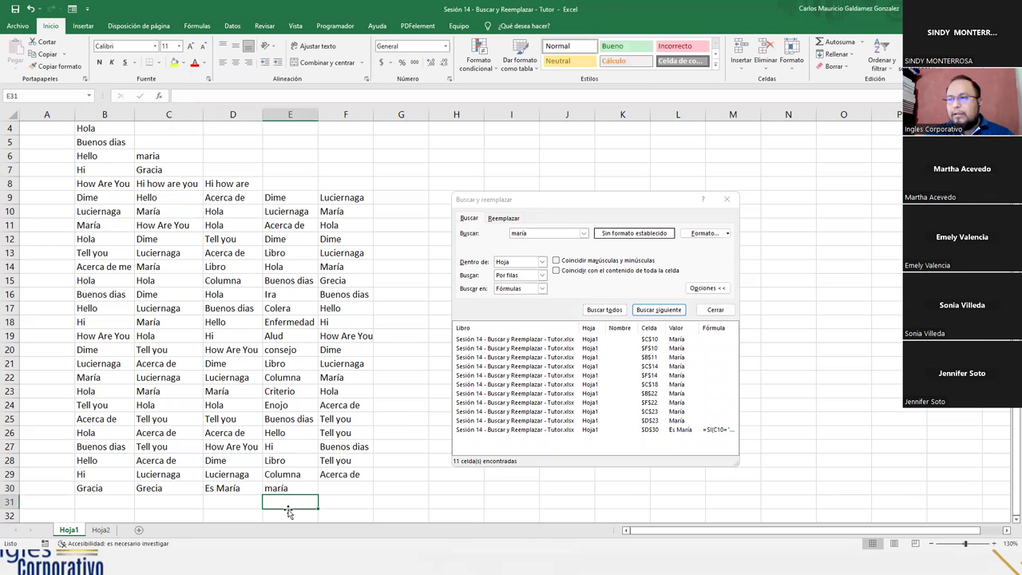
{"action": "double_click", "coordinate": [154, 157]}
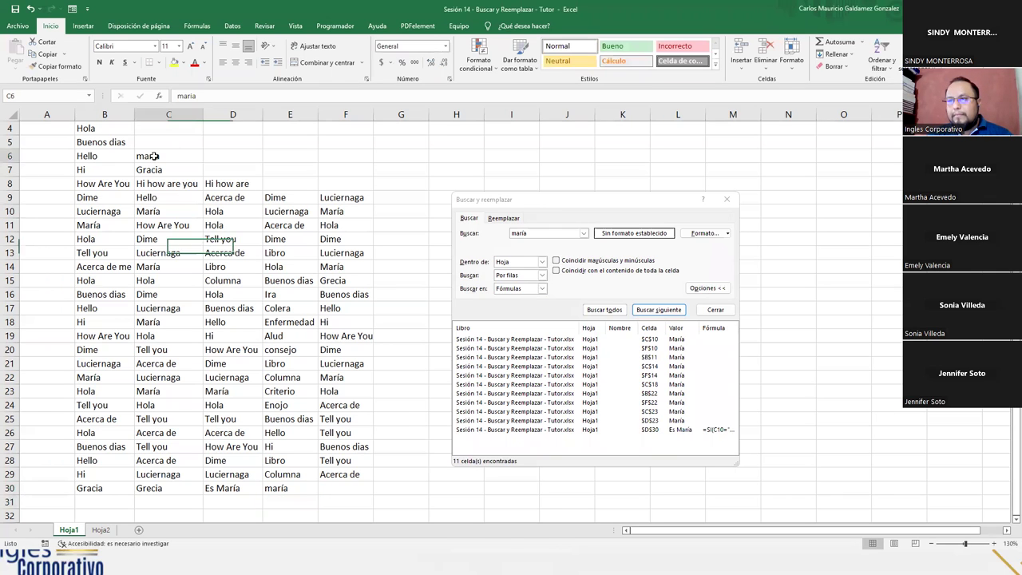
{"action": "key", "text": "BackSpace"}
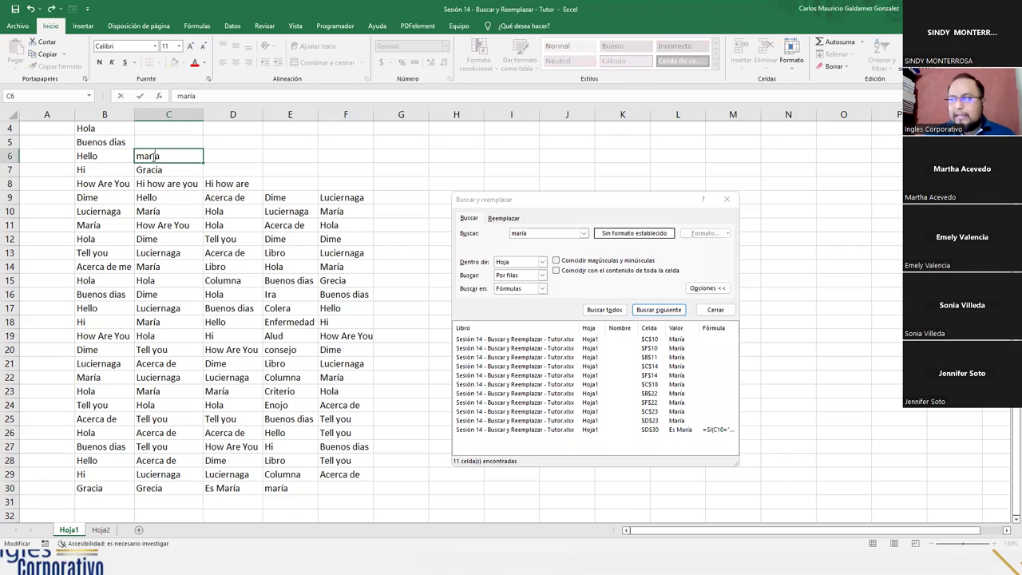
{"action": "key", "text": "Return"}
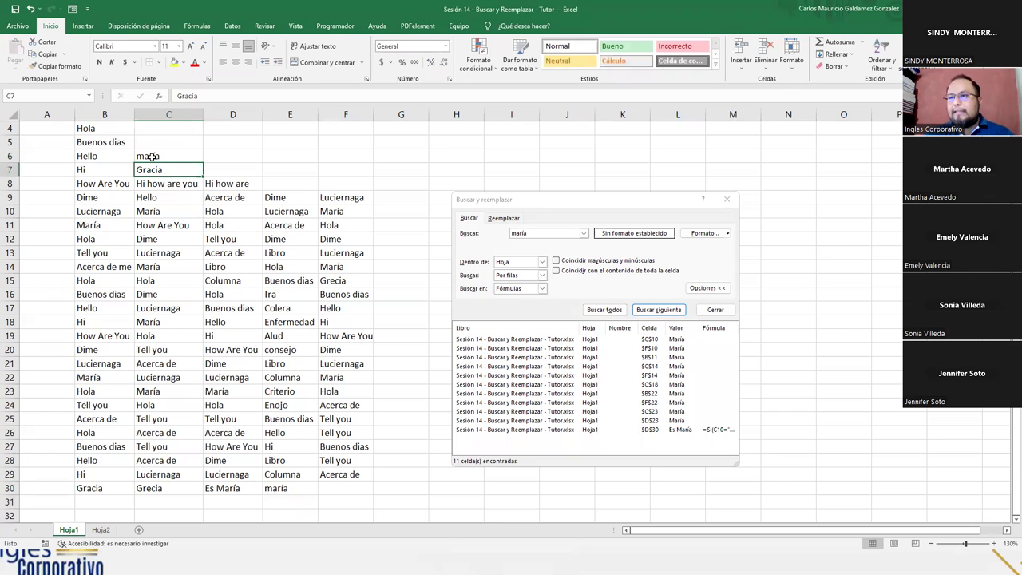
- List all occurrences of "maría" with case matching off and enlarge the results list
{"action": "left_click", "coordinate": [592, 311]}
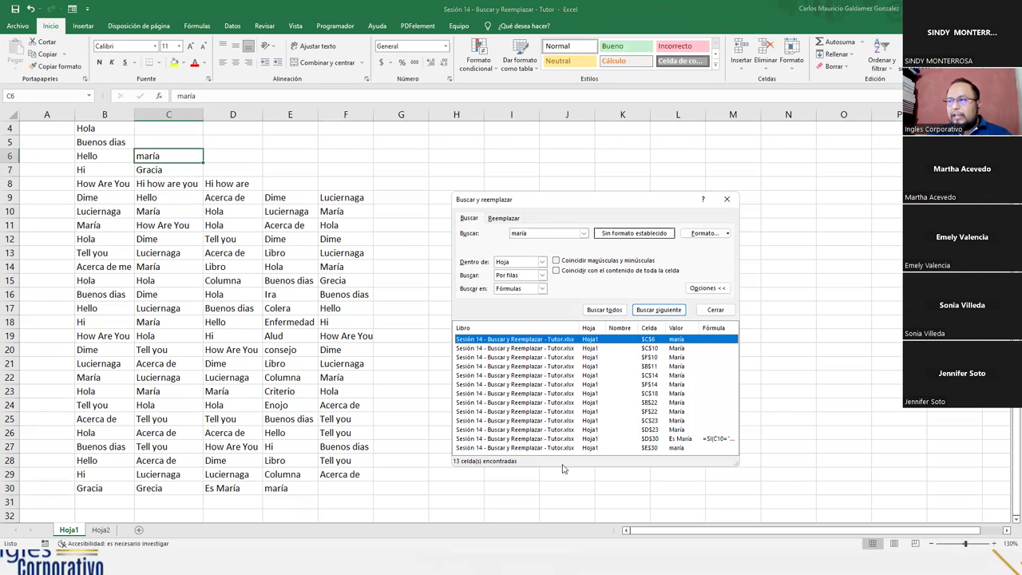
{"action": "left_click_drag", "start_coordinate": [562, 469], "coordinate": [562, 483]}
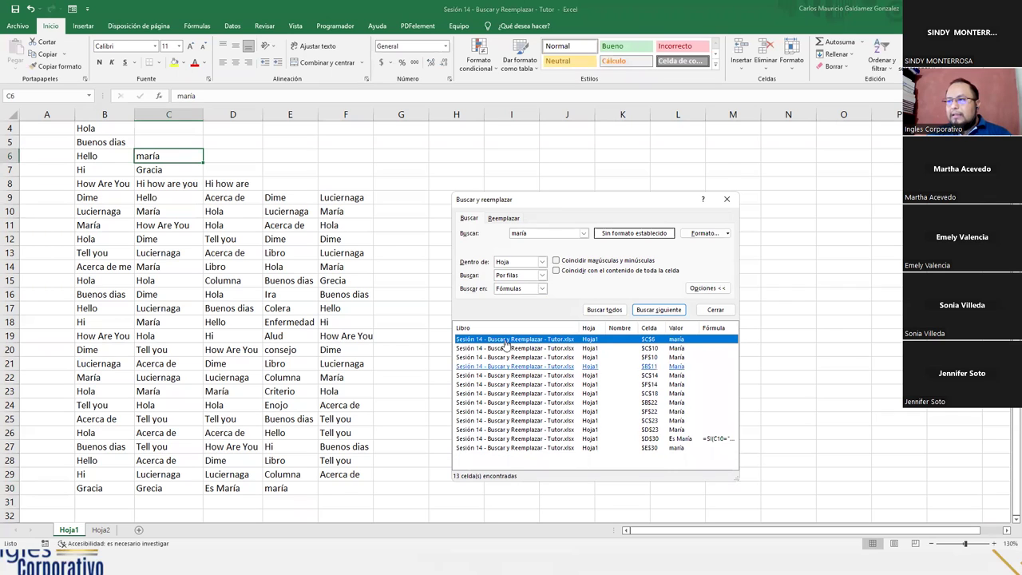
- Turn on case matching and list all occurrences of lowercase "maría"
{"action": "left_click", "coordinate": [558, 262]}
{"action": "left_click", "coordinate": [604, 310]}
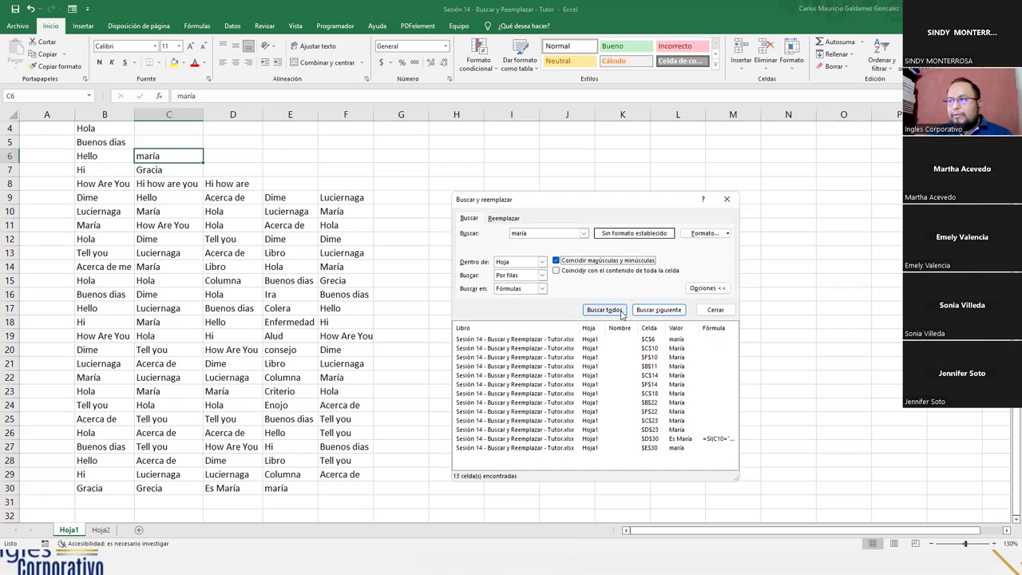
{"action": "left_click", "coordinate": [615, 312]}
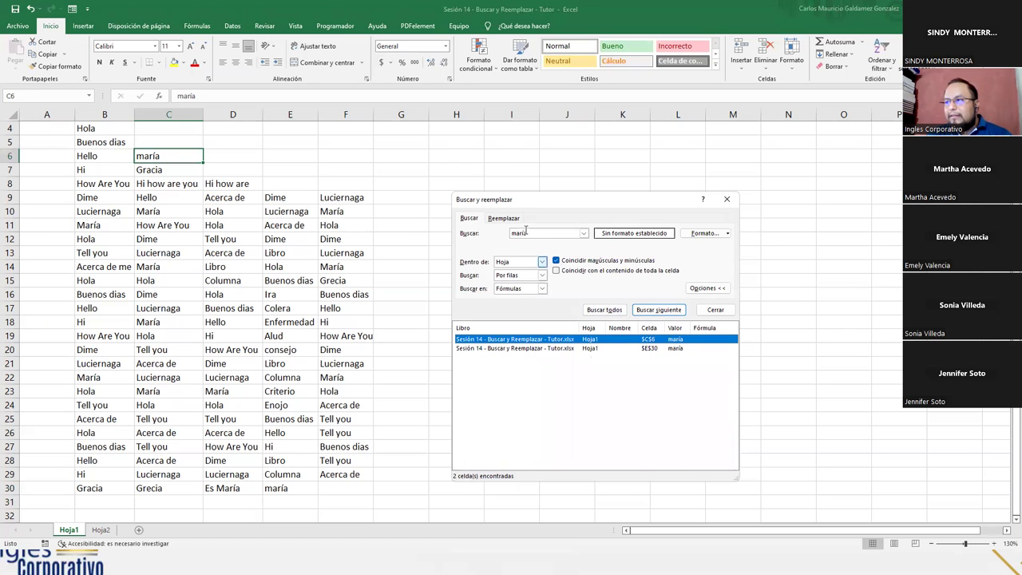
{"action": "left_click", "coordinate": [597, 310]}
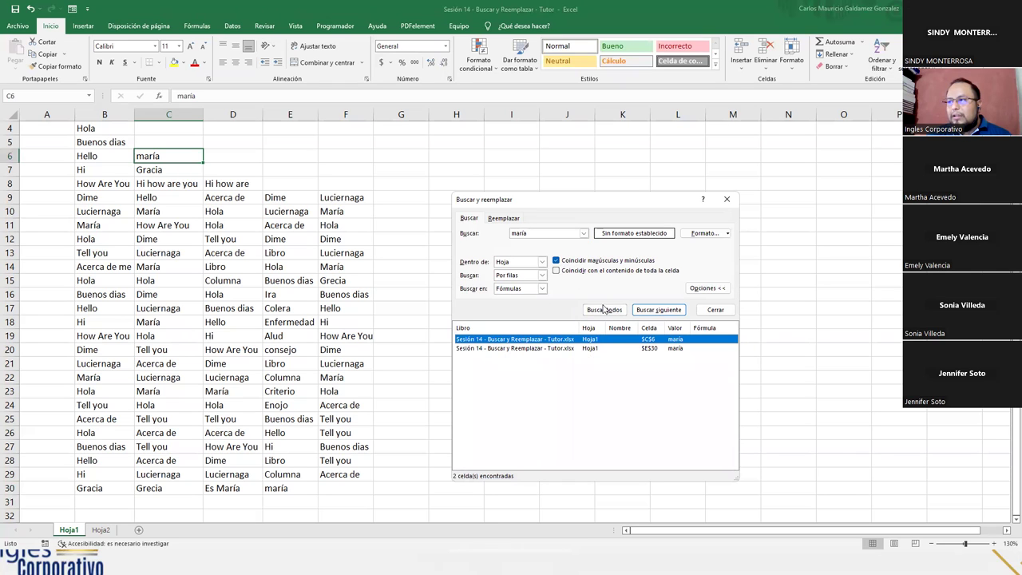
- List all occurrences of "maría" again without case matching, and check the lowercase words in cells E30 and C6
{"action": "left_click", "coordinate": [557, 261]}
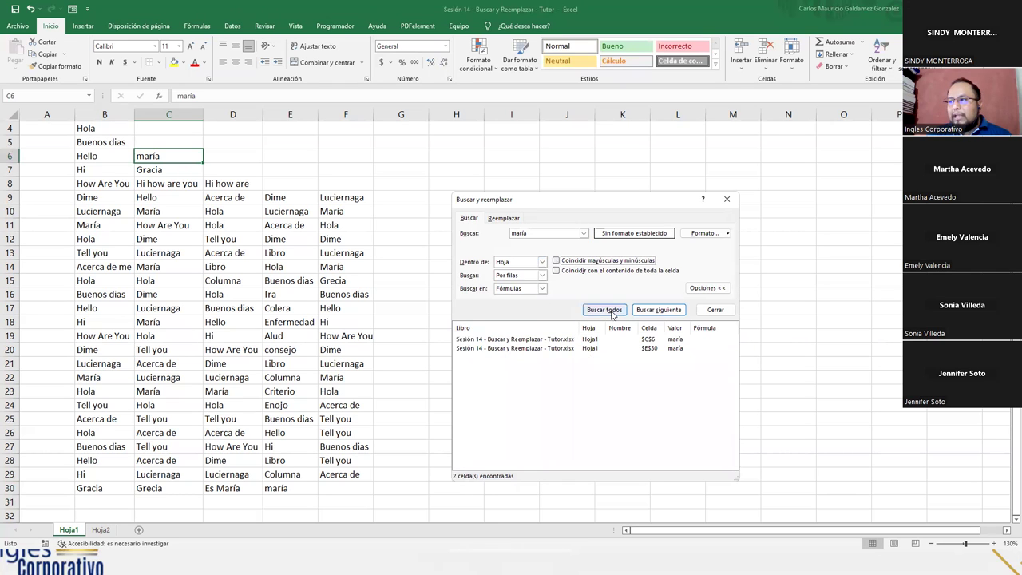
{"action": "left_click", "coordinate": [611, 312]}
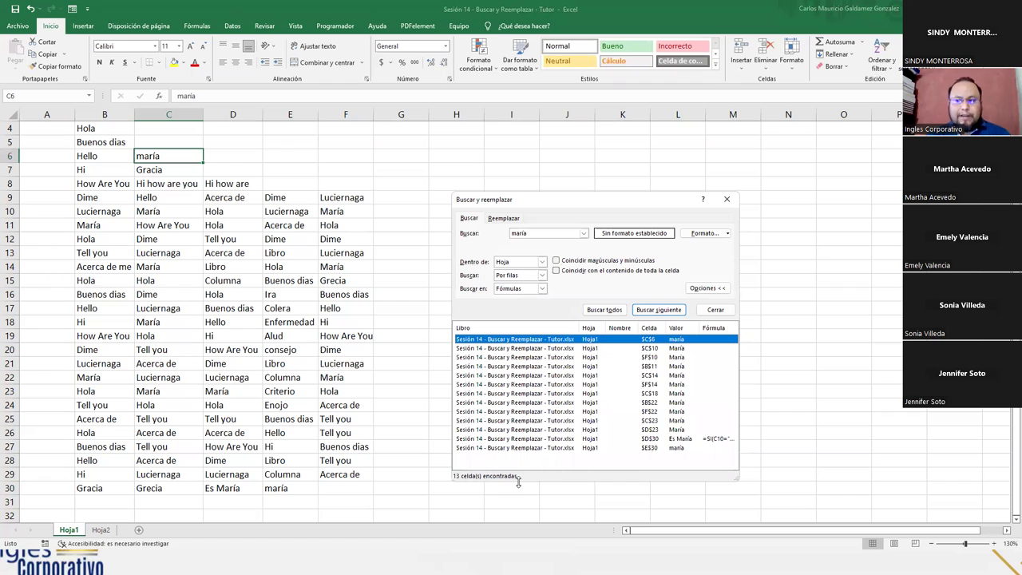
{"action": "left_click", "coordinate": [280, 489]}
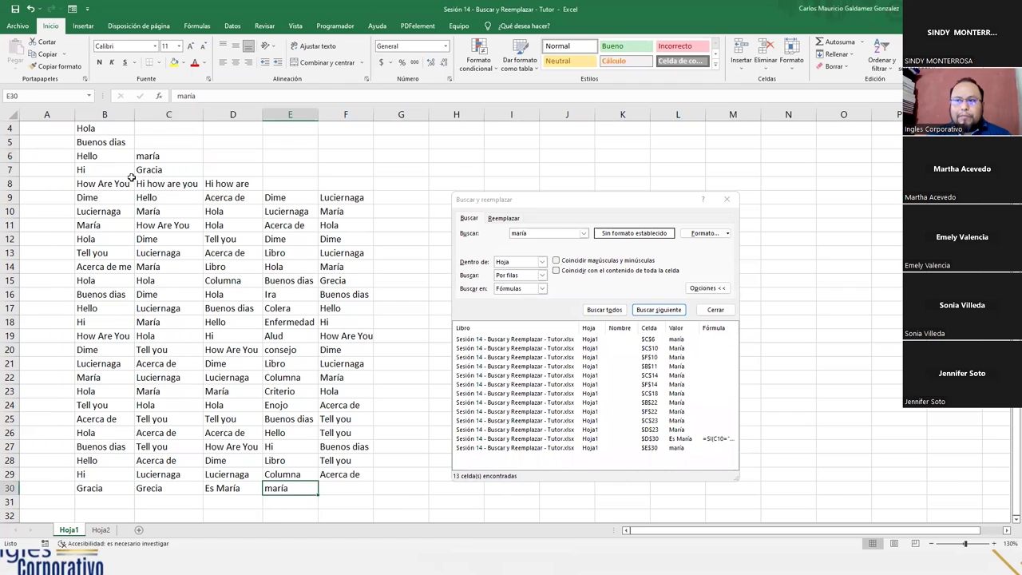
{"action": "left_click", "coordinate": [152, 156]}
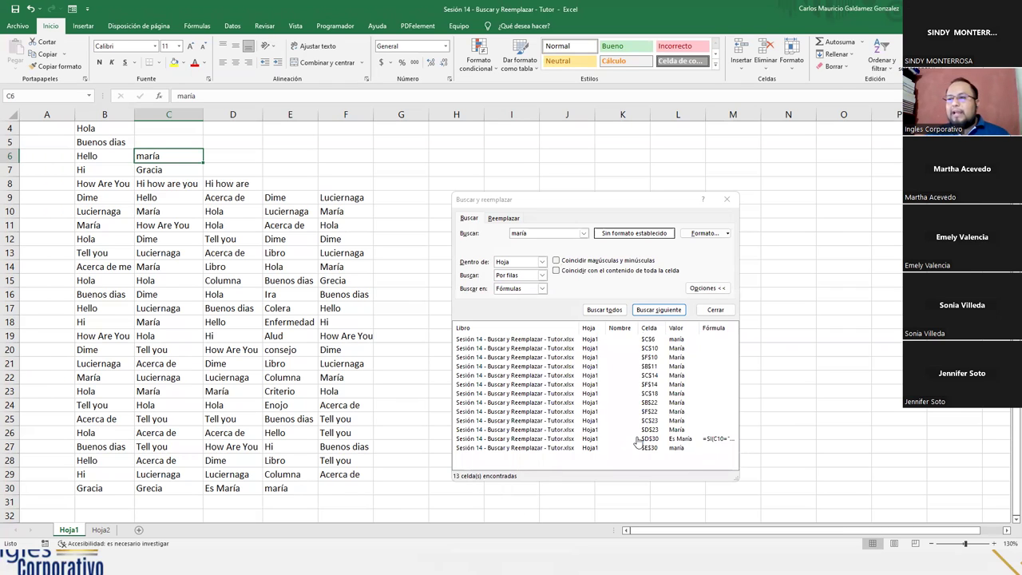
- Review the choices for search scope, search order and look-in content without changing them, and close Find and Replace with its options hidden
{"action": "left_click", "coordinate": [541, 263]}
{"action": "left_click", "coordinate": [542, 268]}
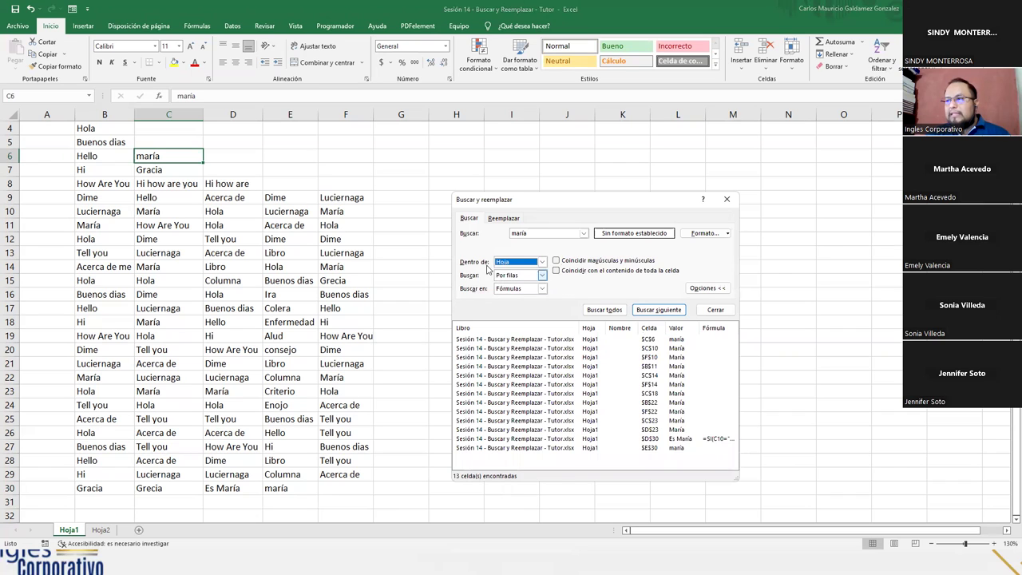
{"action": "left_click", "coordinate": [542, 263]}
{"action": "left_click", "coordinate": [543, 271]}
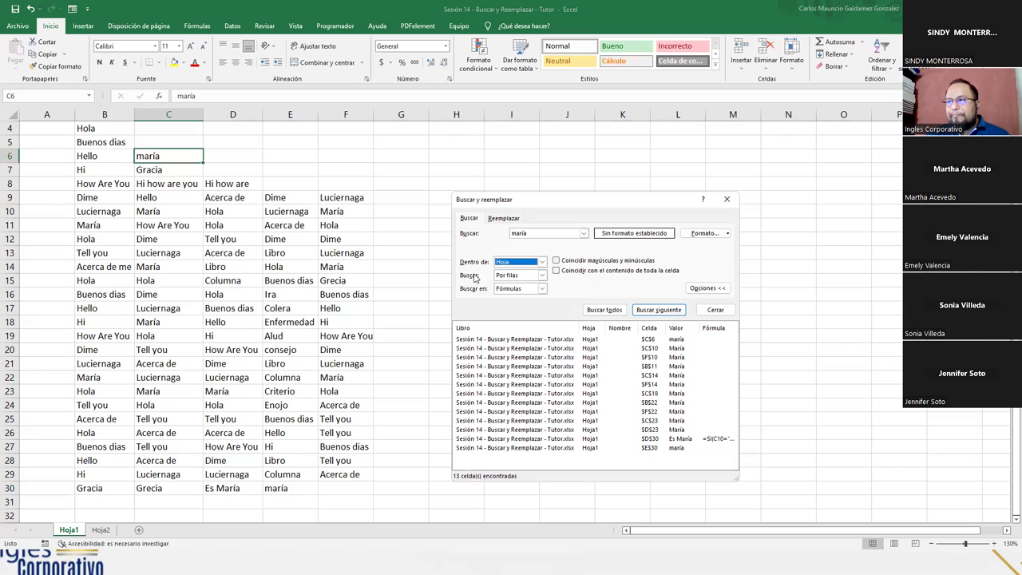
{"action": "left_click", "coordinate": [542, 275]}
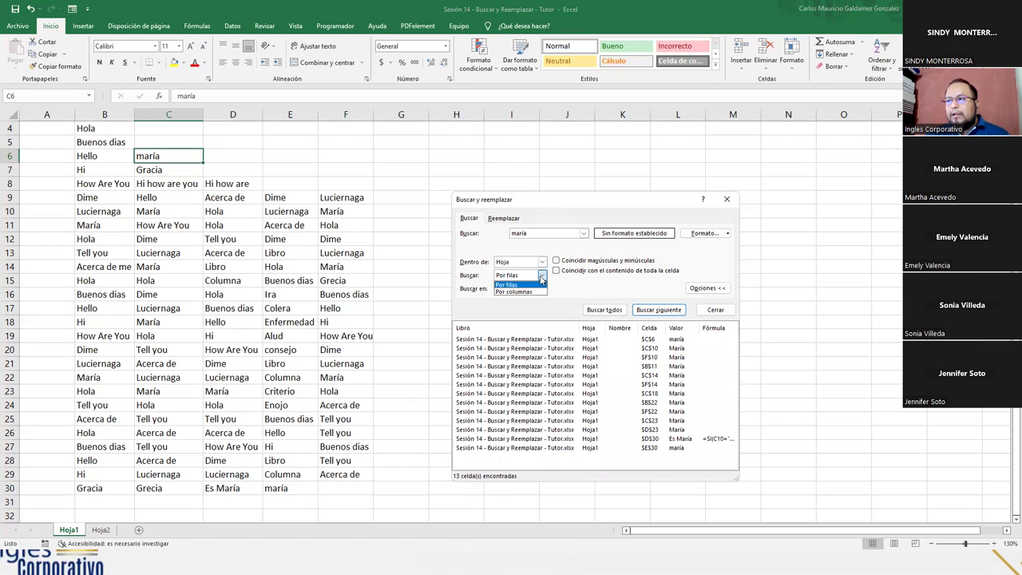
{"action": "left_click", "coordinate": [574, 301]}
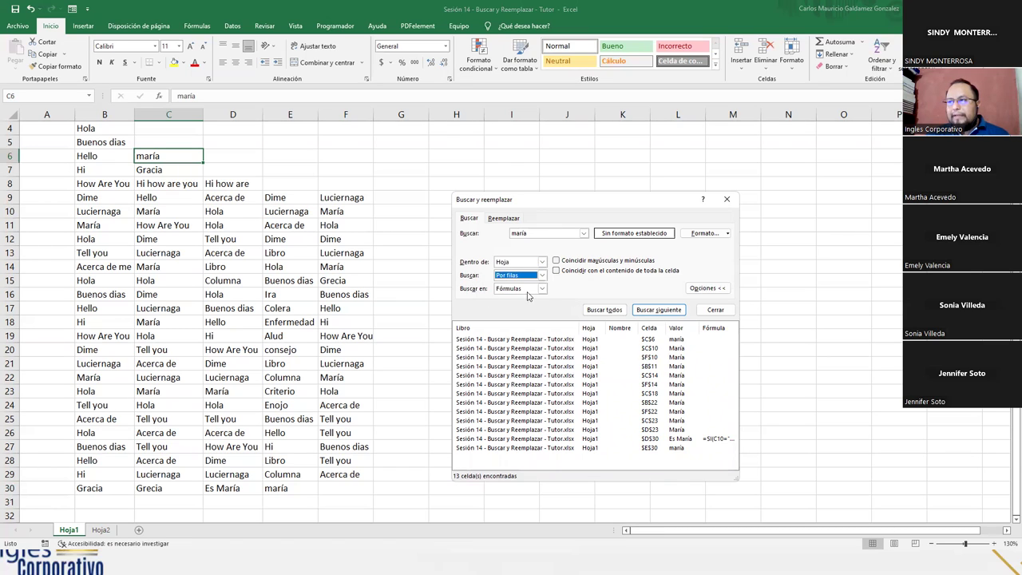
{"action": "left_click", "coordinate": [542, 289]}
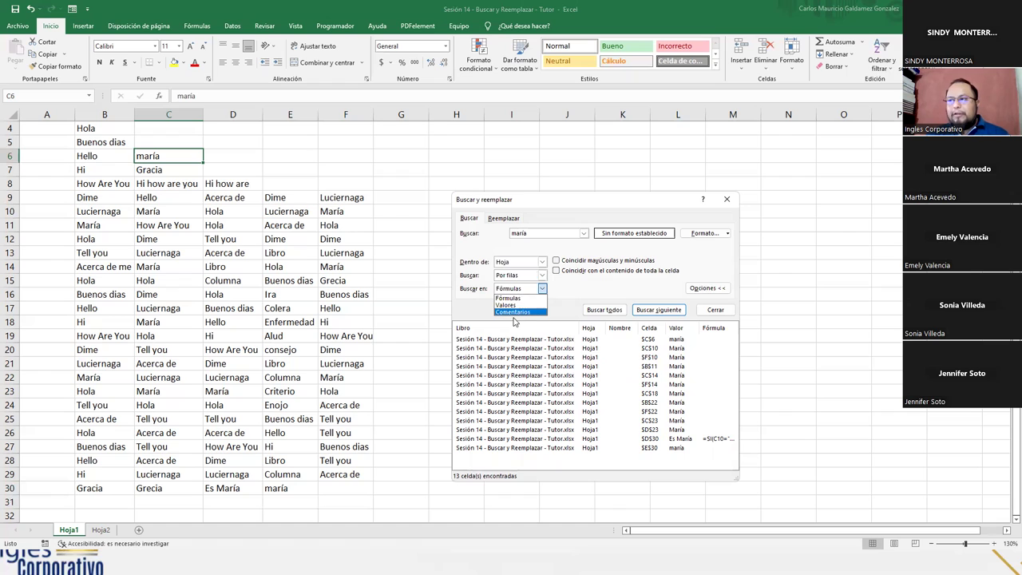
{"action": "left_click", "coordinate": [570, 293]}
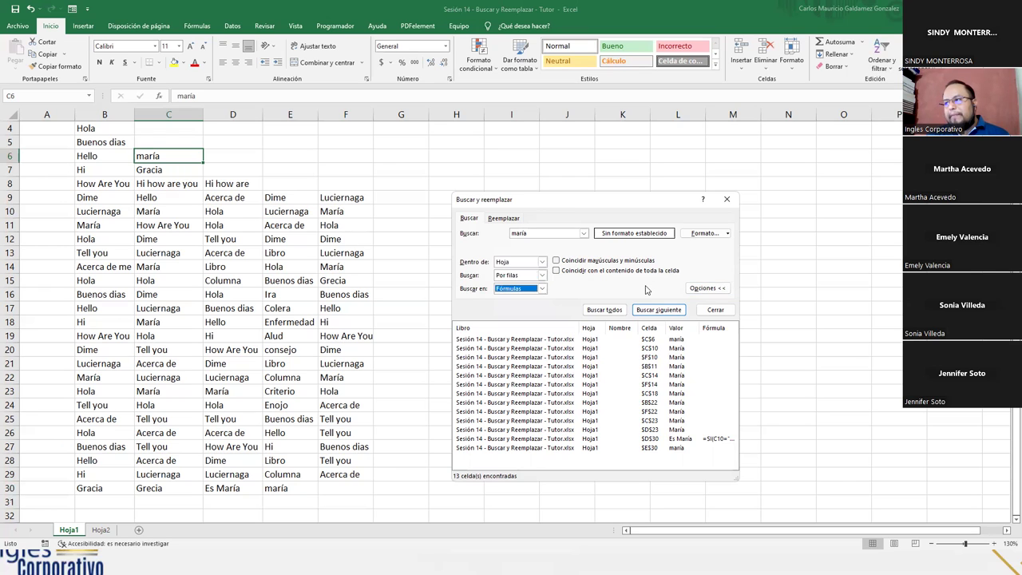
{"action": "left_click", "coordinate": [702, 288]}
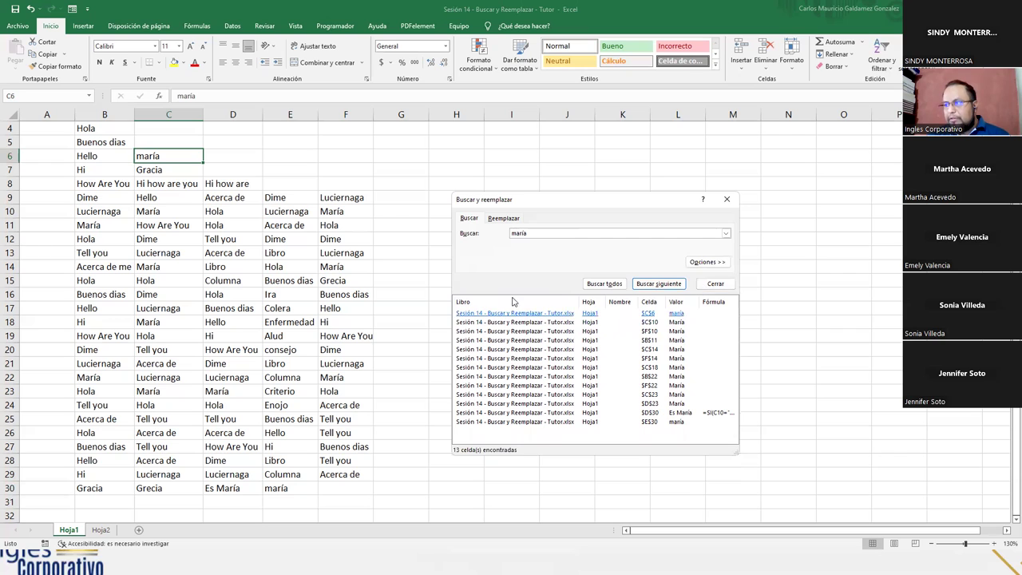
{"action": "left_click", "coordinate": [714, 284]}
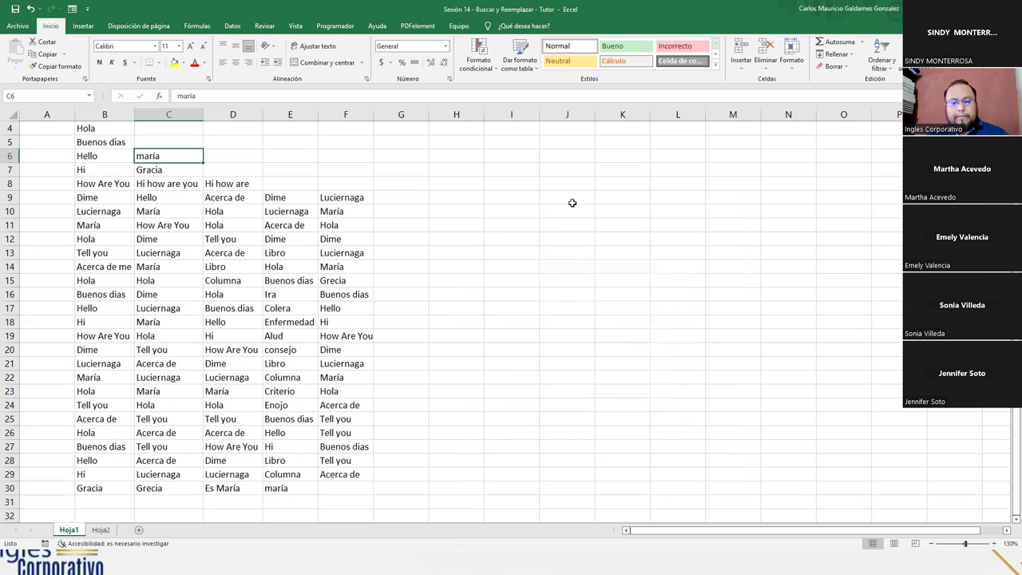
- Set up a replacement in Find and Replace that searches for "María" and replaces it with "Ana María"
{"action": "key", "text": "ctrl+b"}
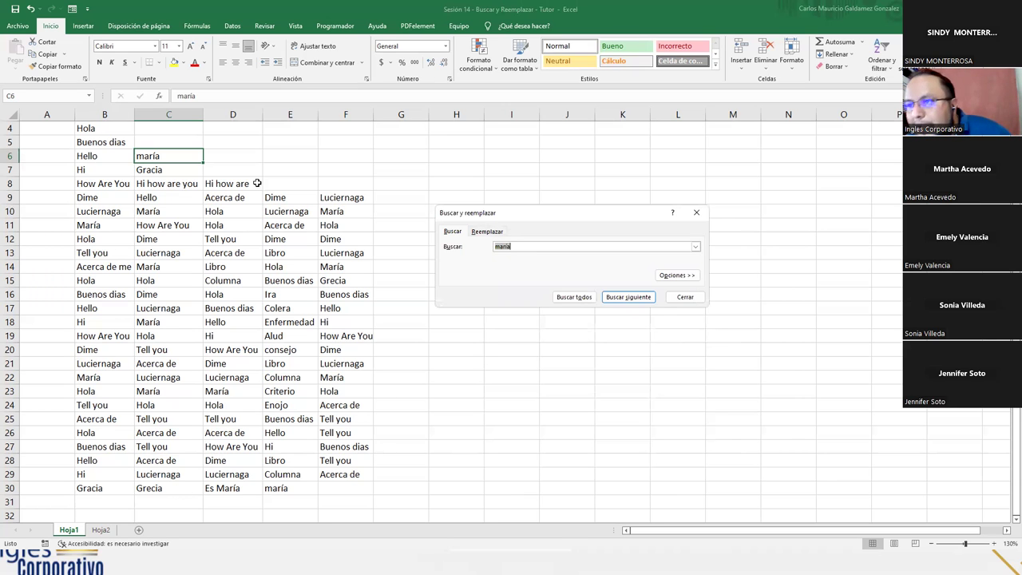
{"action": "left_click", "coordinate": [484, 231]}
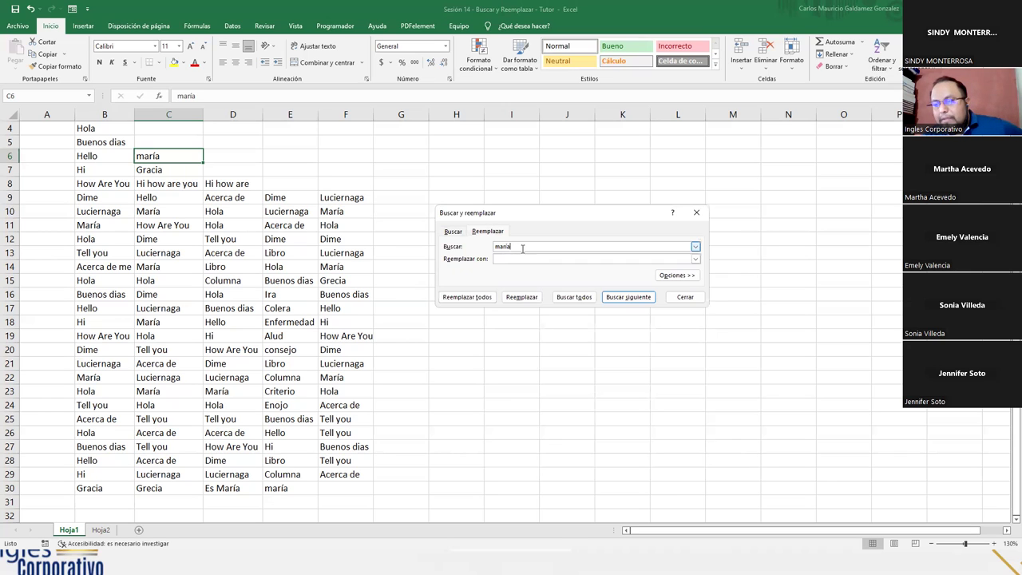
{"action": "left_click_drag", "start_coordinate": [548, 248], "coordinate": [427, 236]}
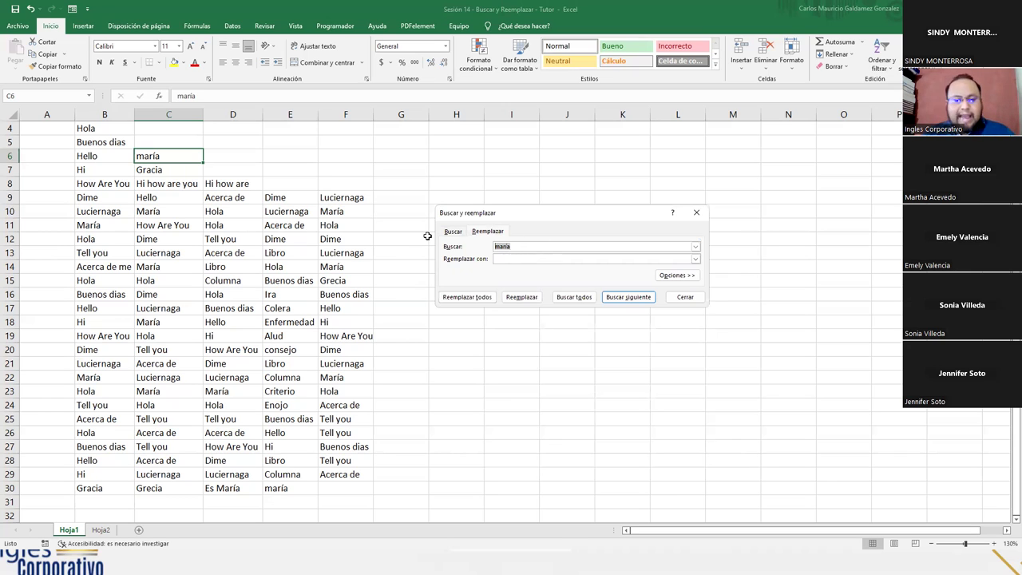
{"action": "type", "text": "María"}
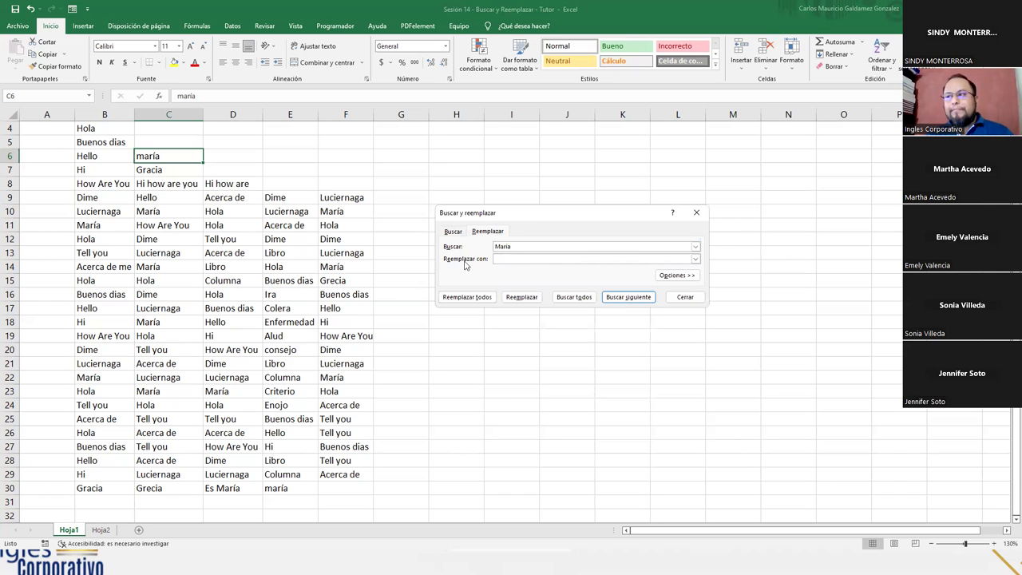
{"action": "left_click", "coordinate": [503, 258]}
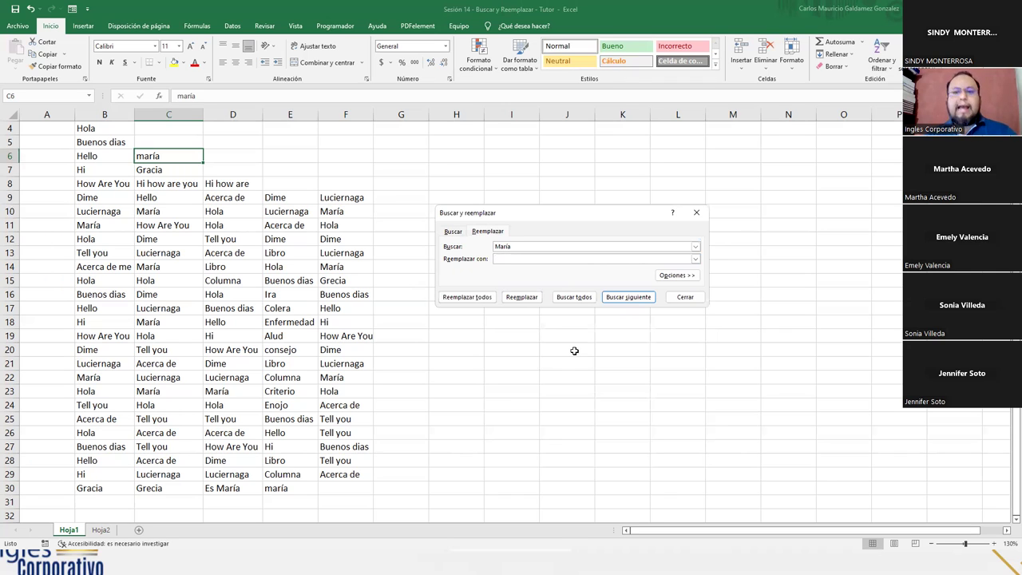
{"action": "type", "text": "Ana María"}
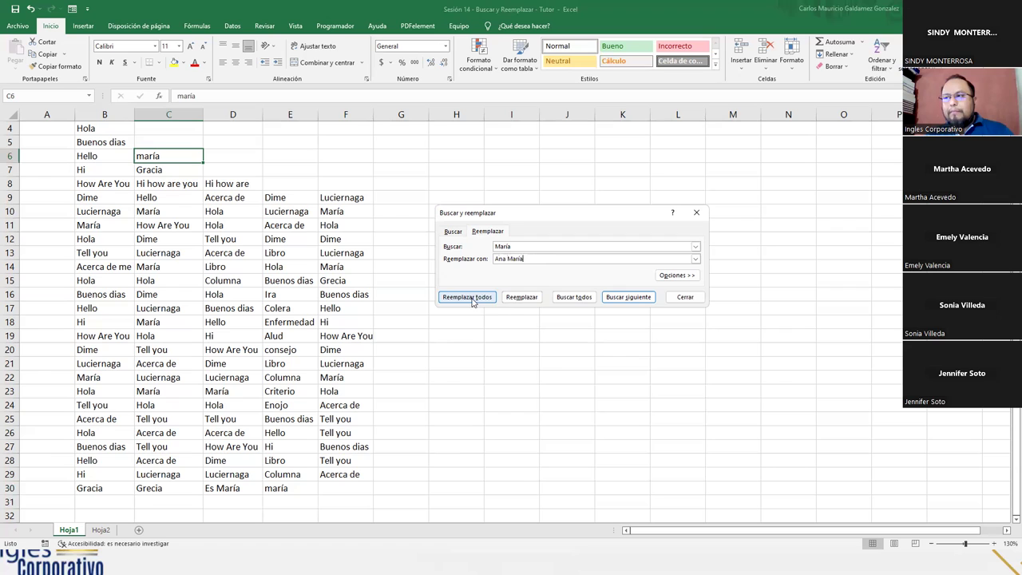
- List all matches for "María" in an enlarged results list, and repeat the search with case matching on
{"action": "left_click", "coordinate": [574, 298]}
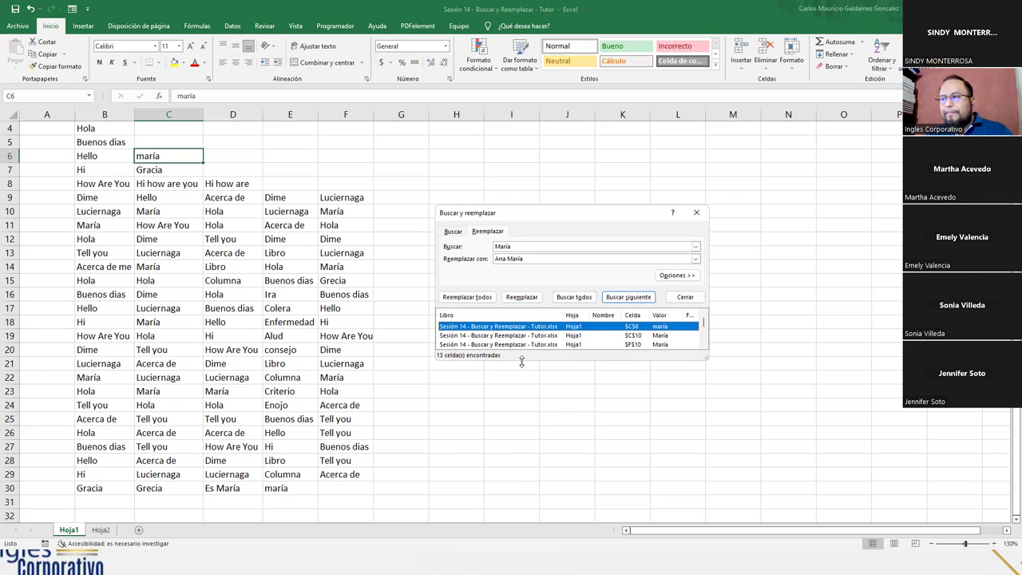
{"action": "left_click_drag", "start_coordinate": [521, 362], "coordinate": [514, 480]}
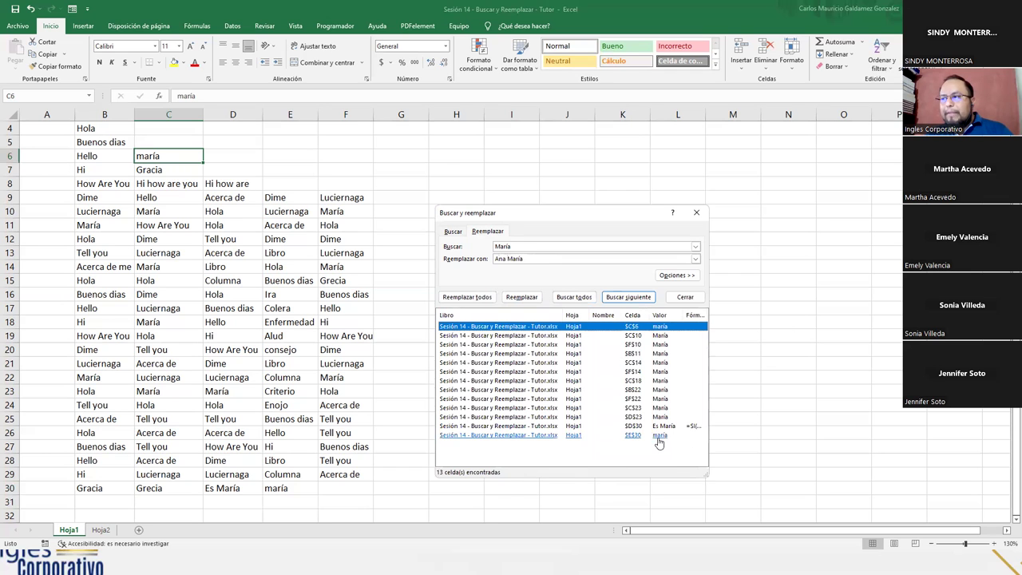
{"action": "left_click", "coordinate": [677, 274]}
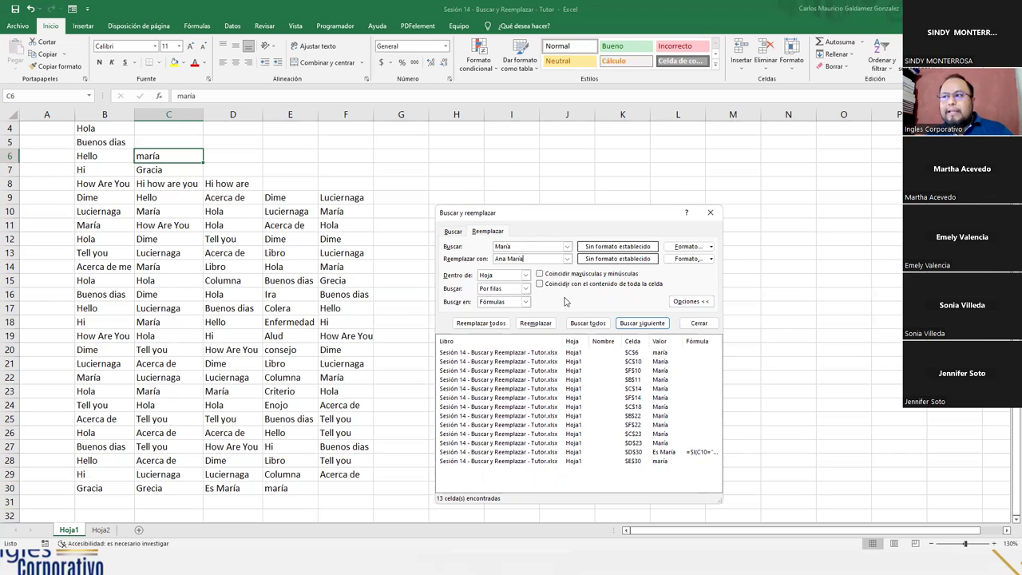
{"action": "left_click", "coordinate": [540, 274]}
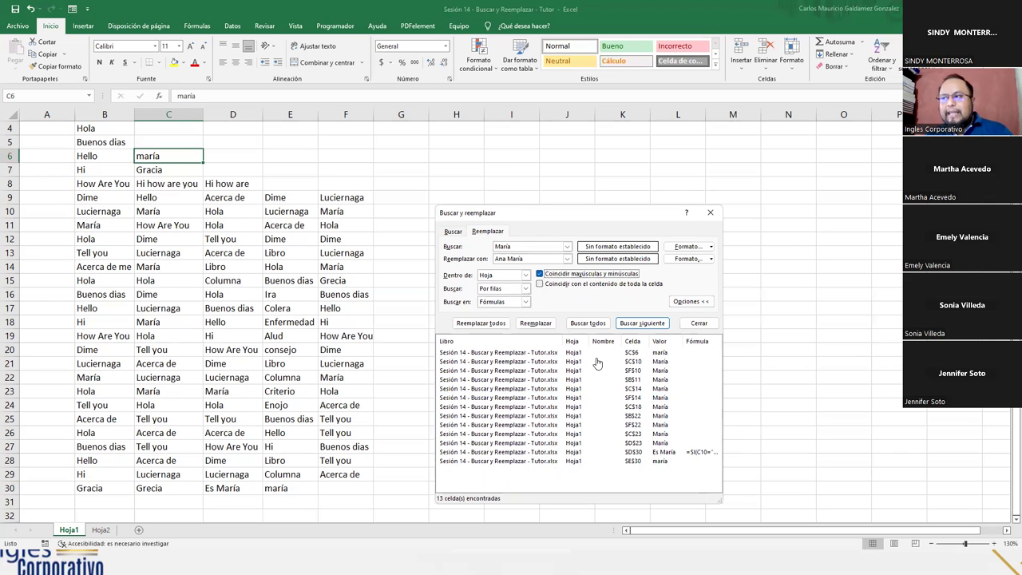
{"action": "left_click", "coordinate": [599, 324]}
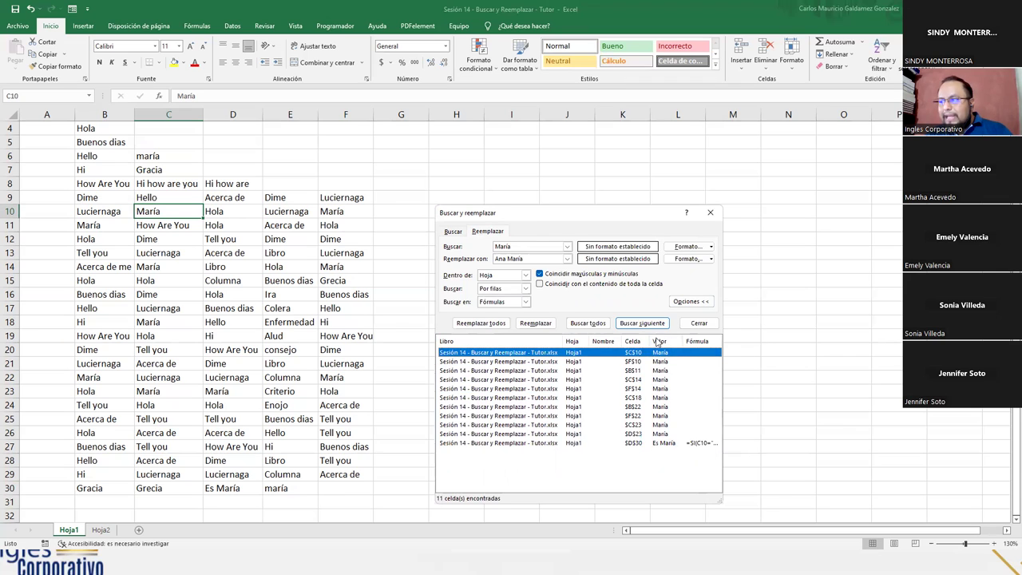
- Replace all case-matched occurrences of "María" with "Ana María", and check cells C6 and E30 before closing Find and Replace
{"action": "left_click", "coordinate": [479, 324]}
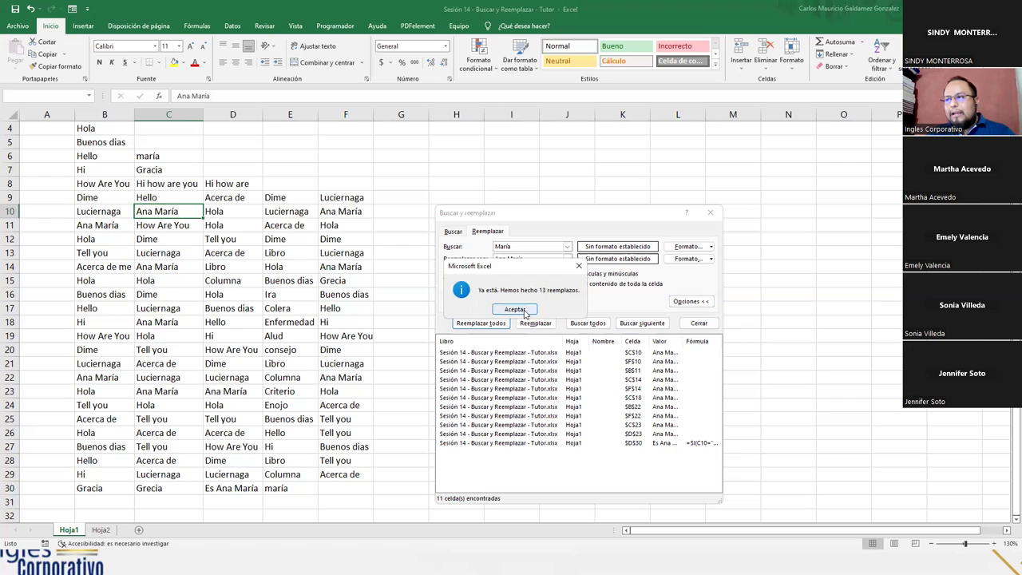
{"action": "left_click", "coordinate": [524, 311]}
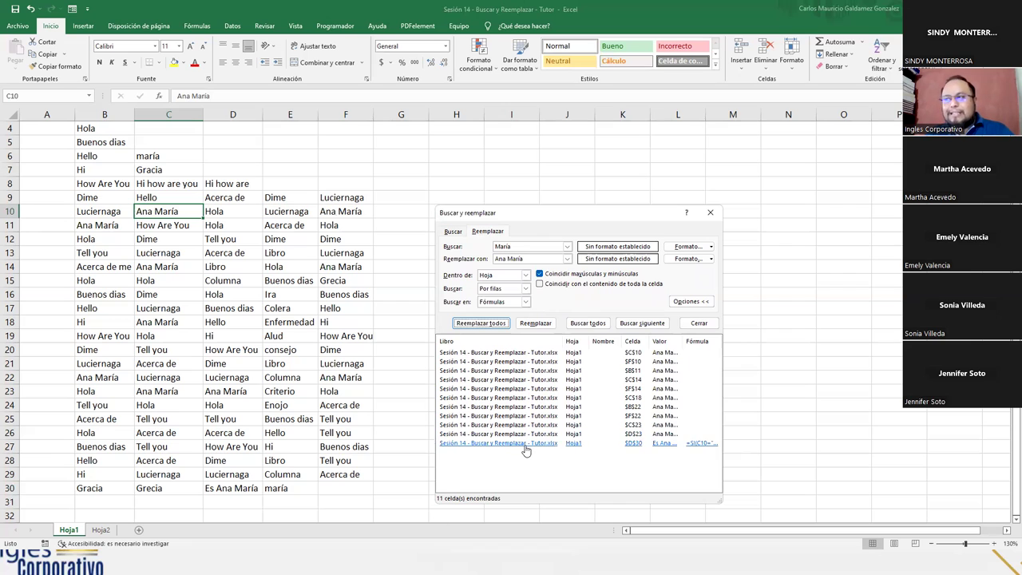
{"action": "left_click", "coordinate": [170, 155]}
{"action": "left_click", "coordinate": [286, 488]}
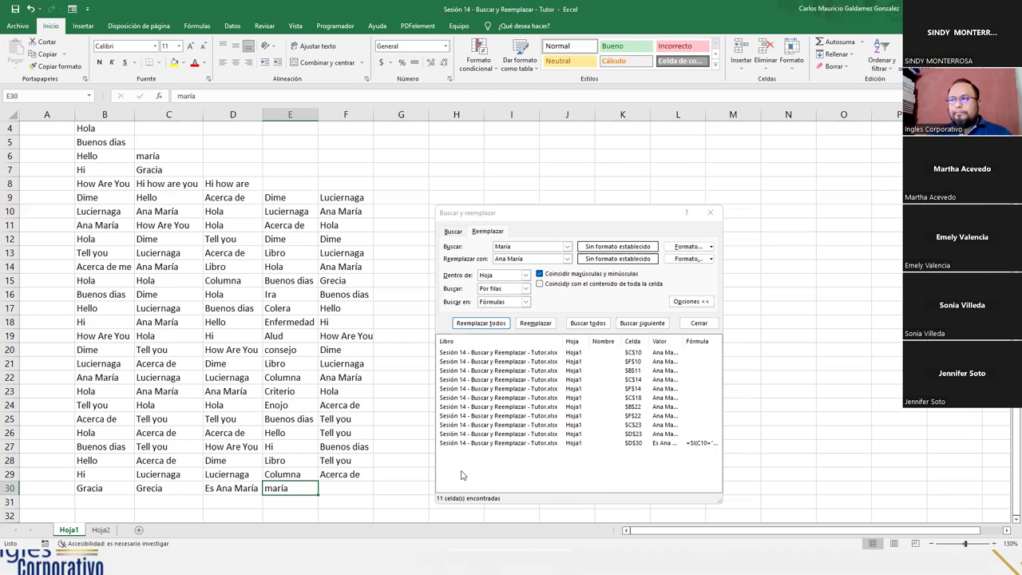
{"action": "left_click", "coordinate": [710, 212]}
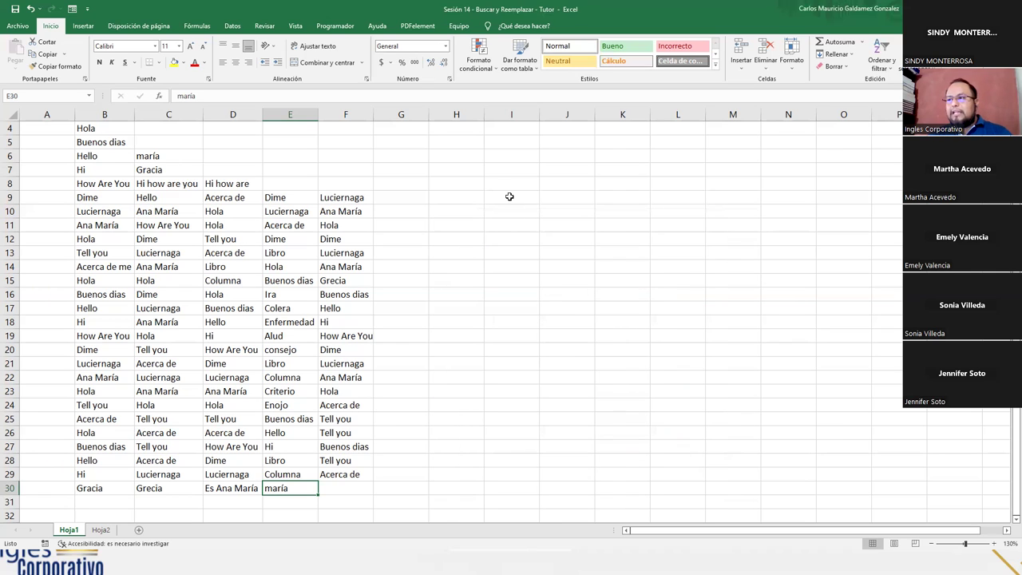
- Enter the headings "BUSCAR:" in I9 and "Cantidad" in J9, with the word "consejo" in I10
{"action": "left_click", "coordinate": [509, 196]}
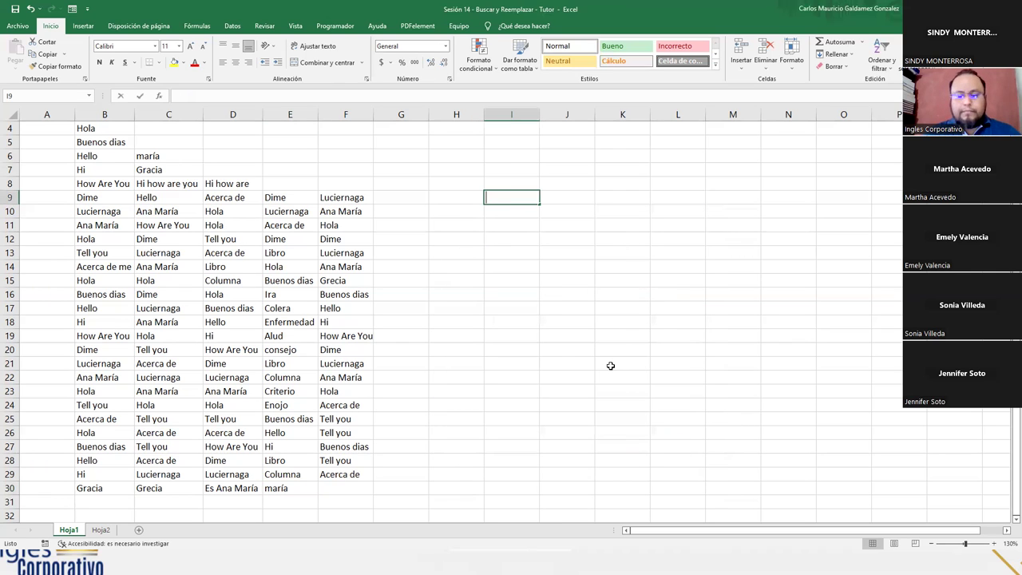
{"action": "type", "text": "BUSCAR:"}
{"action": "key", "text": "Return"}
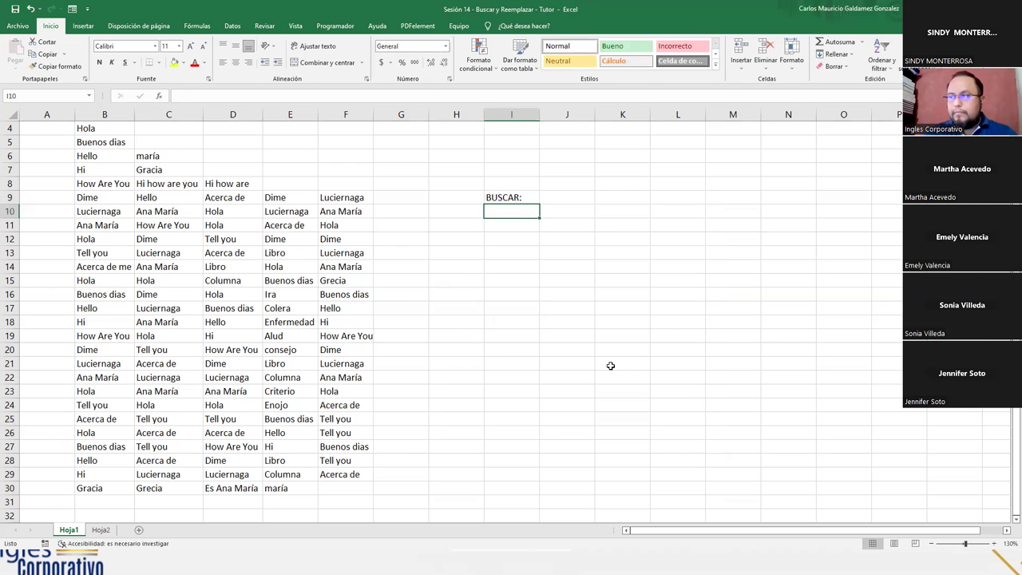
{"action": "type", "text": "consejo"}
{"action": "key", "text": "Right"}
{"action": "key", "text": "Up"}
{"action": "type", "text": "Cantidad"}
{"action": "key", "text": "Return"}
{"action": "key", "text": "Return"}
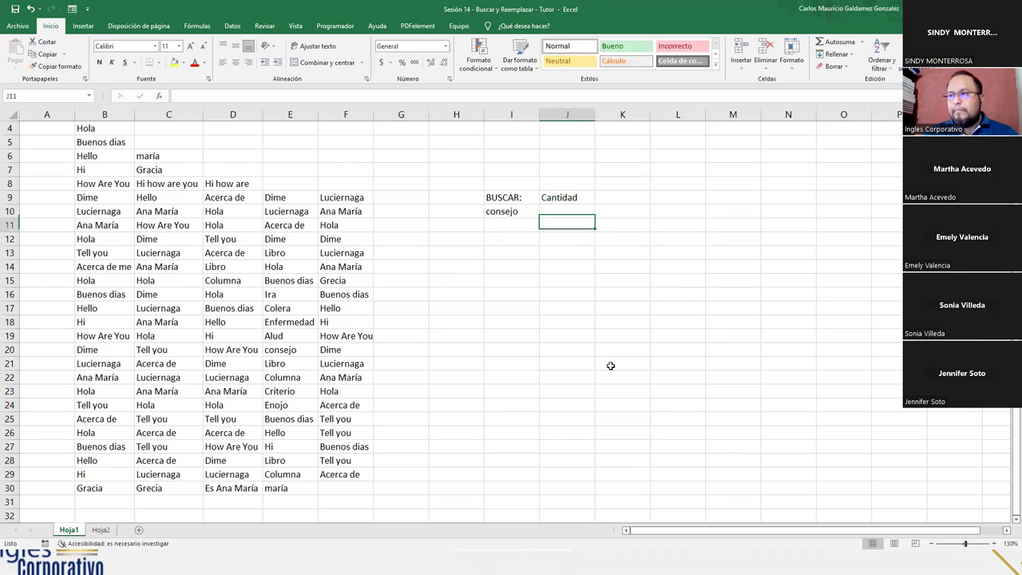
- Add the search words "Grecia", "Hi" and "Hola" in cells I11 to I13 under "consejo"
{"action": "key", "text": "Left"}
{"action": "type", "text": "Greci"}
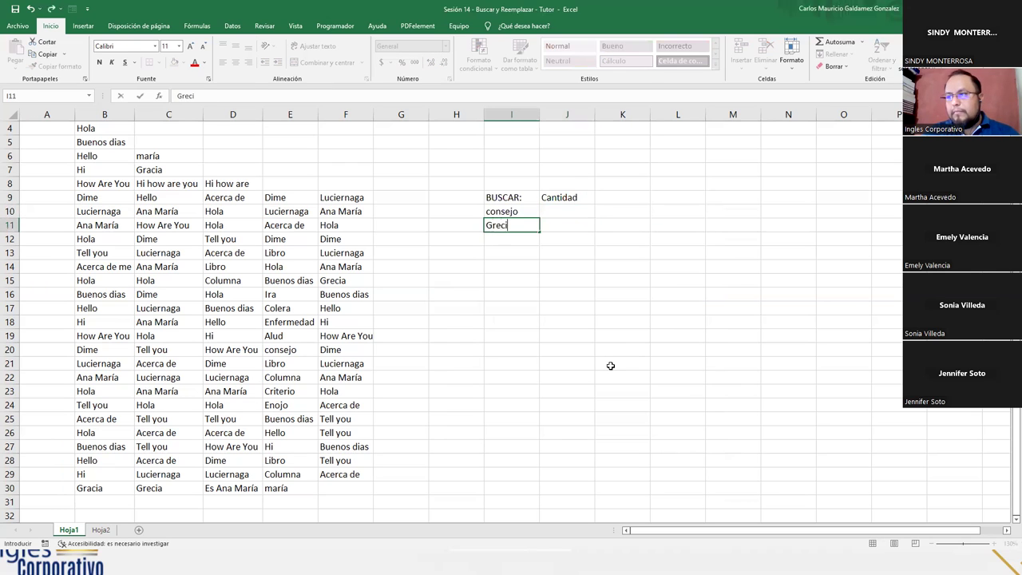
{"action": "type", "text": "a"}
{"action": "key", "text": "Return"}
{"action": "type", "text": "J"}
{"action": "key", "text": "BackSpace"}
{"action": "type", "text": "Hi"}
{"action": "key", "text": "Return"}
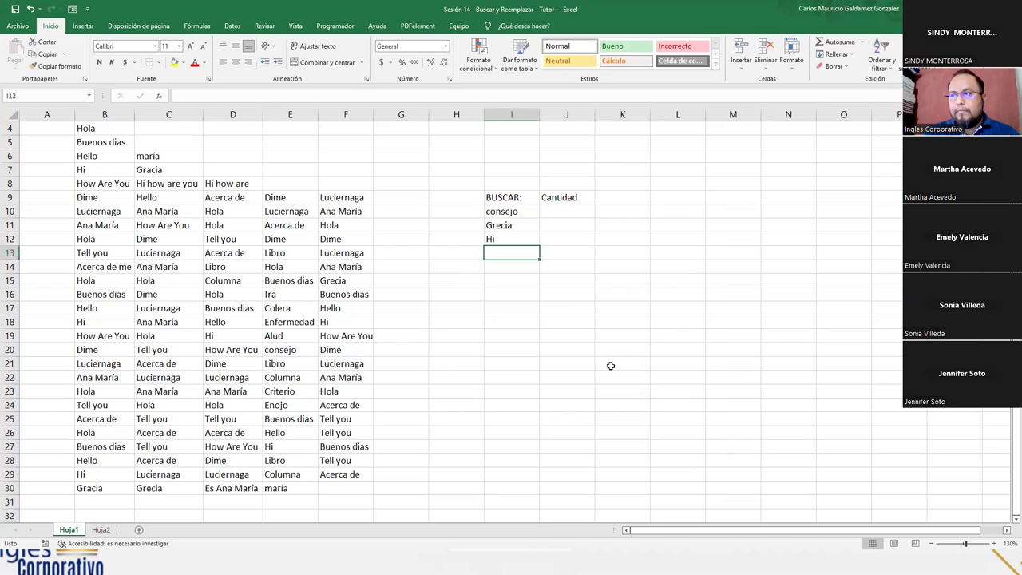
{"action": "type", "text": "Hola"}
{"action": "key", "text": "Return"}
- Enter the heading "REEMPLAZAR" in cell I15, leaving a blank row below the search list
{"action": "key", "text": "Return"}
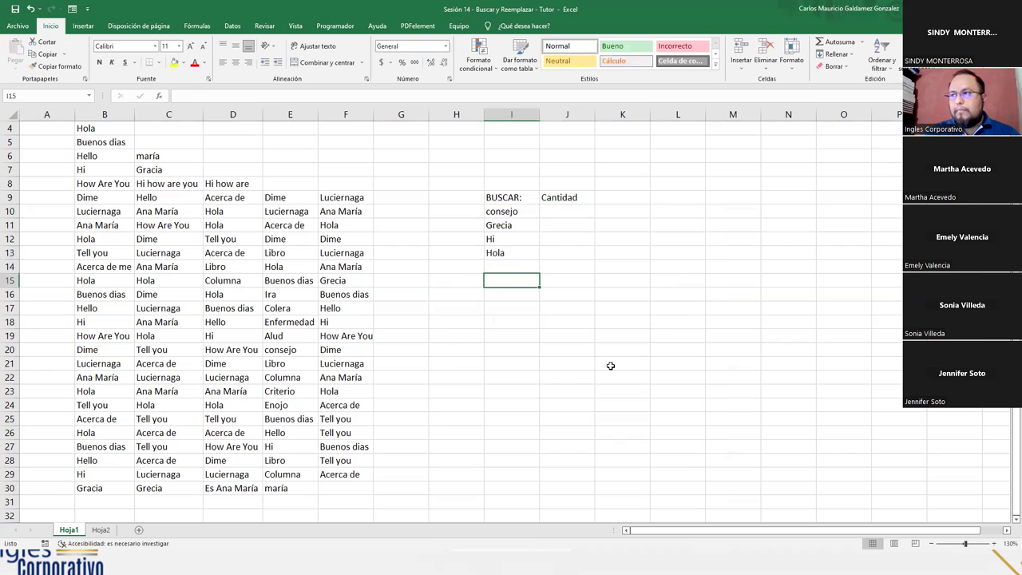
{"action": "type", "text": "Reem"}
{"action": "key", "text": "BackSpace"}
{"action": "key", "text": "BackSpace"}
{"action": "key", "text": "BackSpace"}
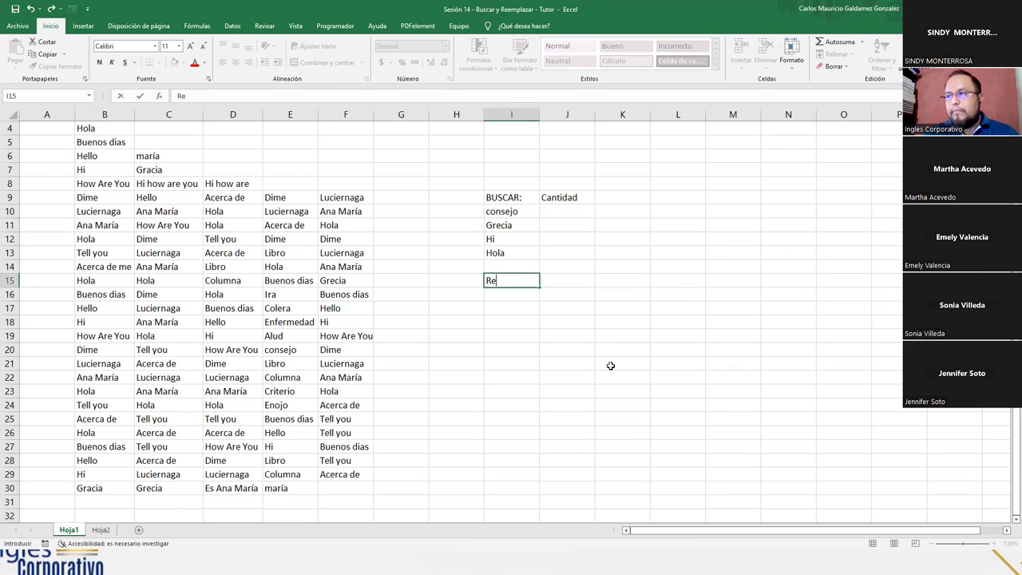
{"action": "type", "text": "EEMPLAZAR"}
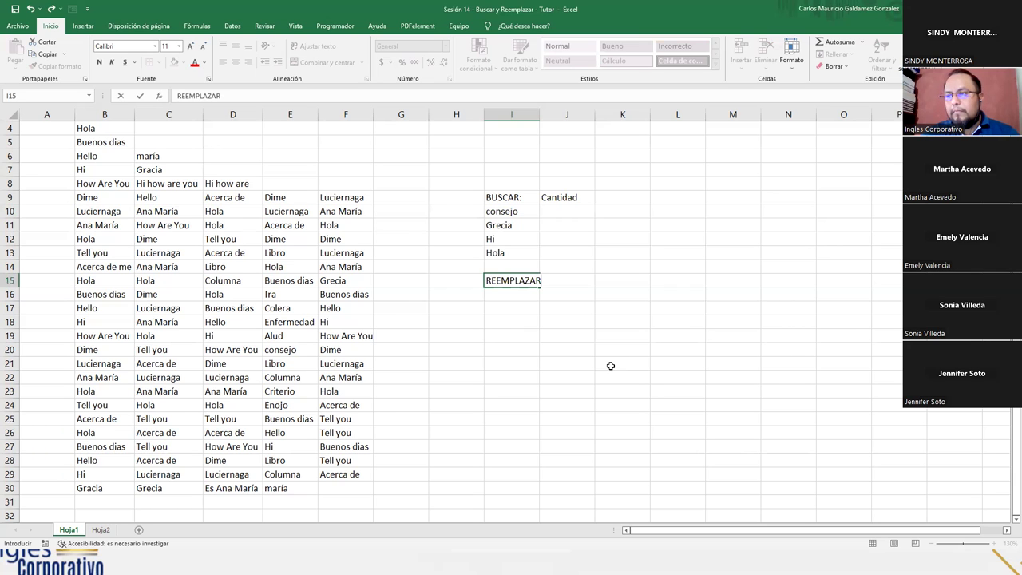
{"action": "key", "text": "Return"}
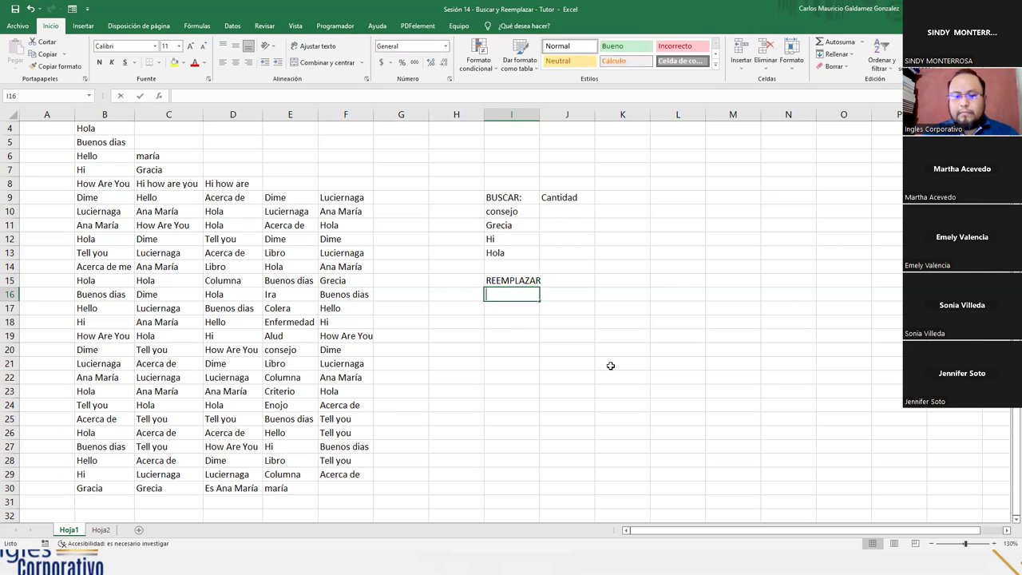
- Enter the replacement pairs "Libro" with "Book" in row 16 and "Dime" with "Tell me" in row 17
{"action": "type", "text": "Libr"}
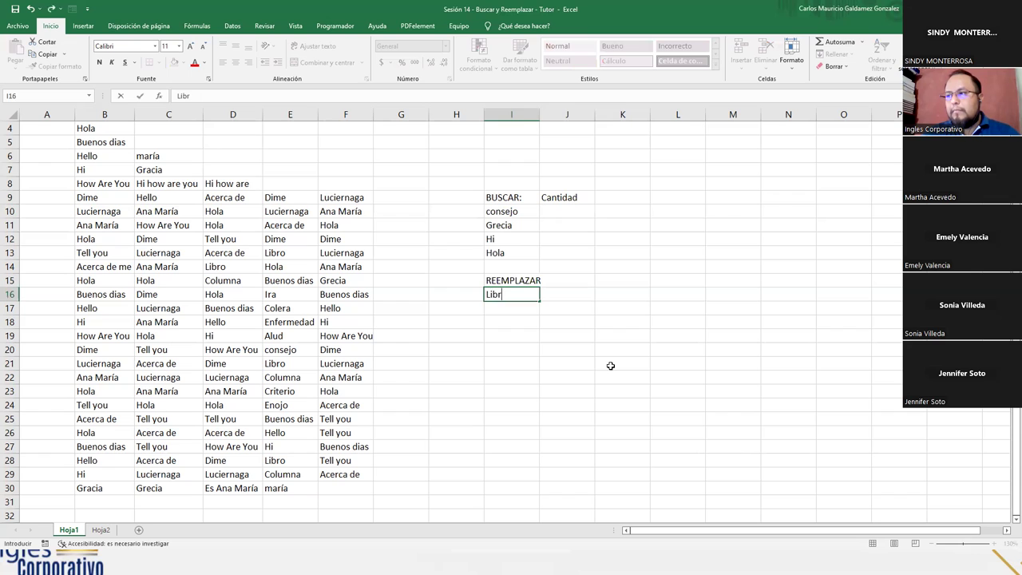
{"action": "type", "text": "o"}
{"action": "key", "text": "Tab"}
{"action": "type", "text": "Book"}
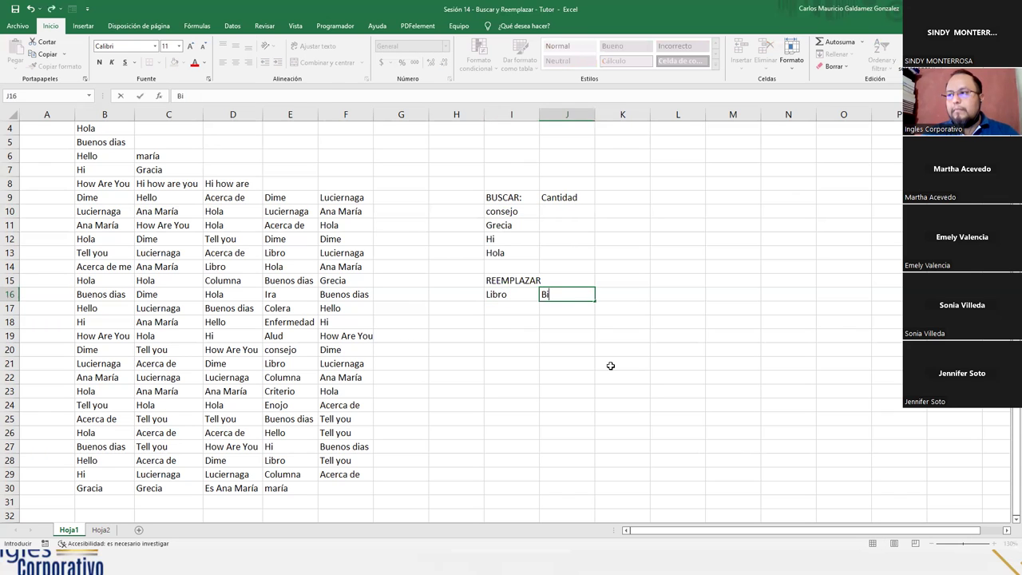
{"action": "key", "text": "Return"}
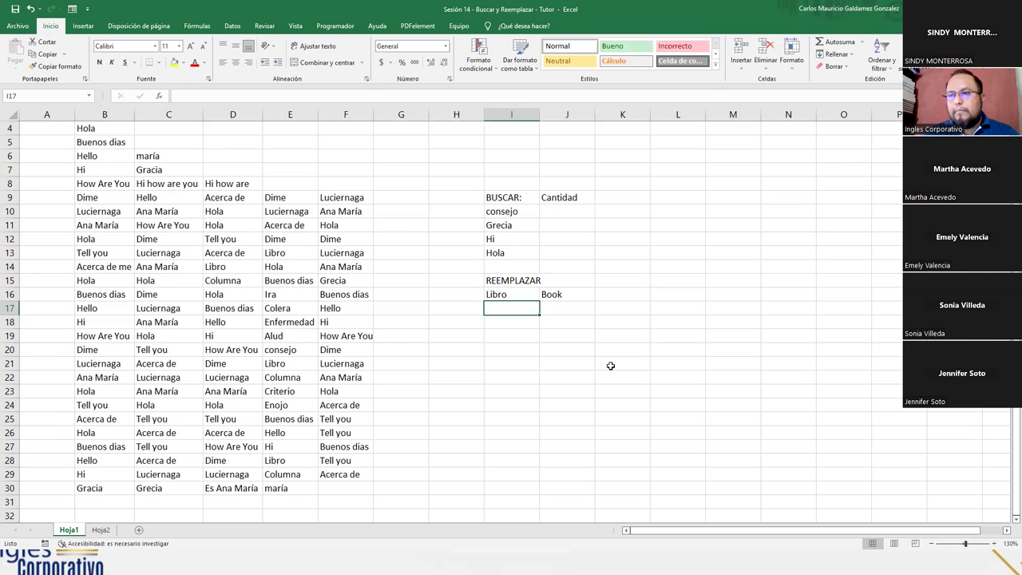
{"action": "type", "text": "Dime"}
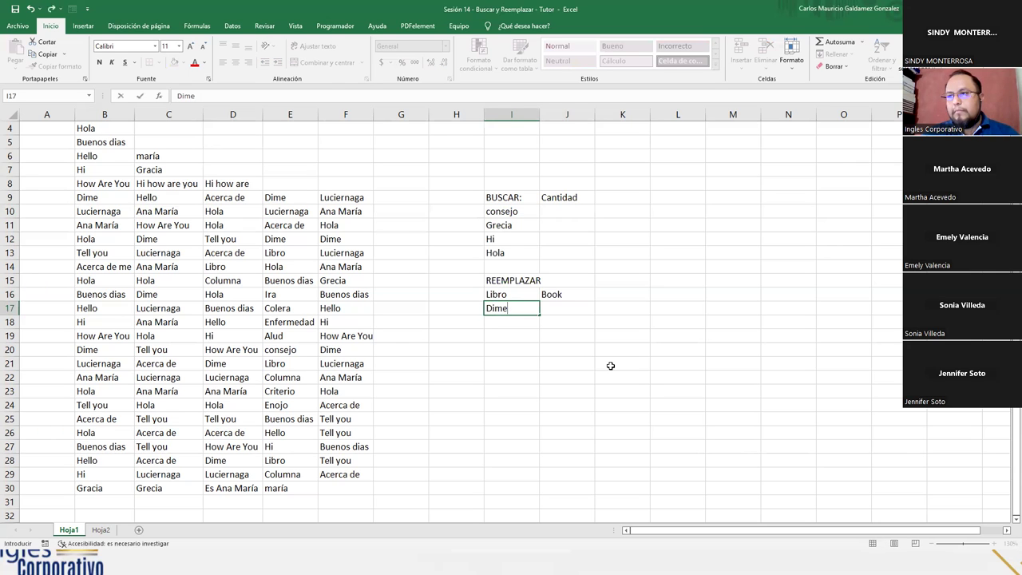
{"action": "key", "text": "Tab"}
{"action": "type", "text": "Tel"}
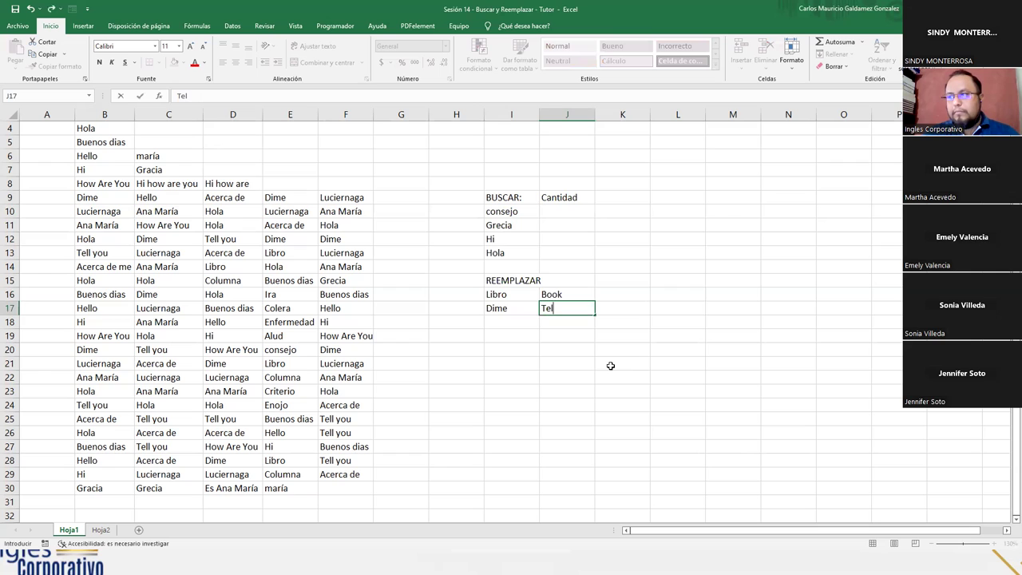
{"action": "type", "text": "l me"}
{"action": "key", "text": "Return"}
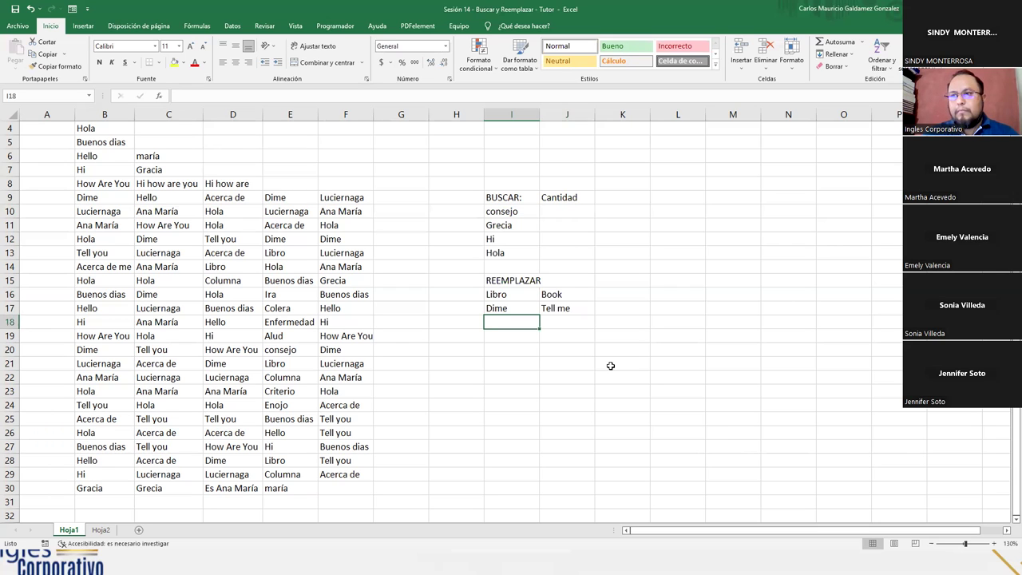
- Enter the replacement pair "maría" in I18 and "Martha" in J18
{"action": "type", "text": "Hi"}
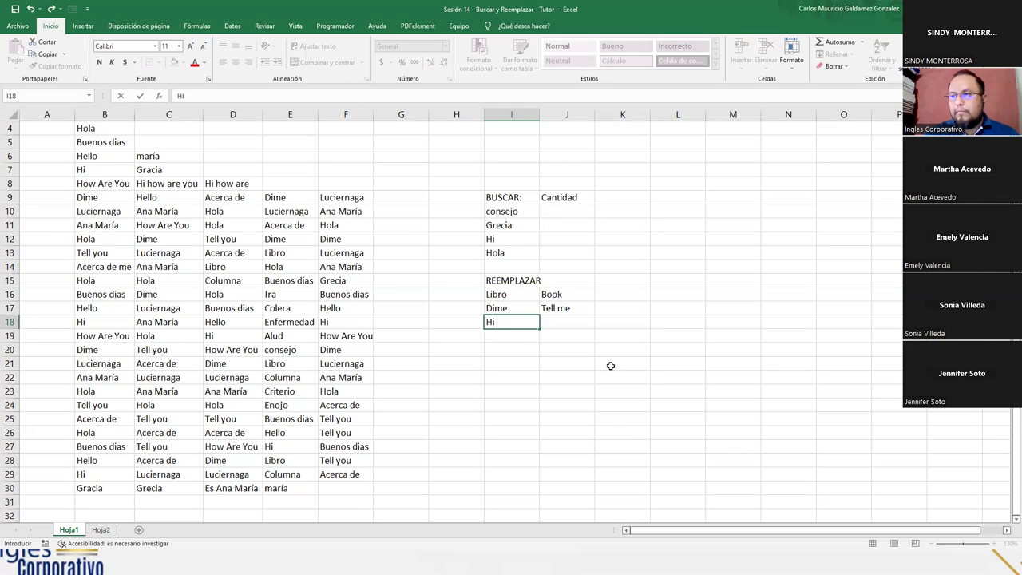
{"action": "key", "text": "BackSpace"}
{"action": "key", "text": "BackSpace"}
{"action": "type", "text": "maría"}
{"action": "key", "text": "Tab"}
{"action": "type", "text": "M"}
{"action": "key", "text": "Escape"}
{"action": "type", "text": "Martha"}
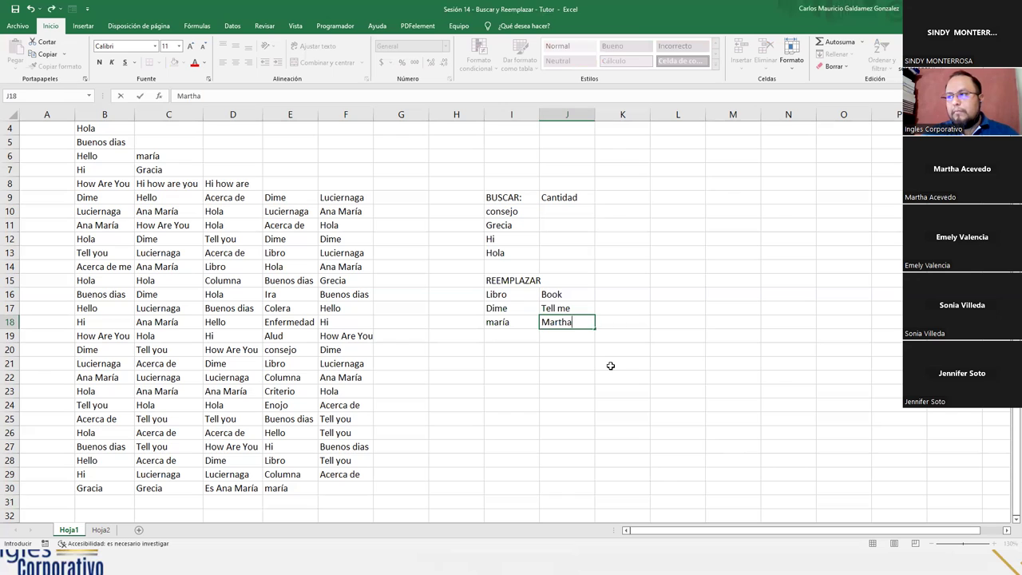
{"action": "key", "text": "Return"}
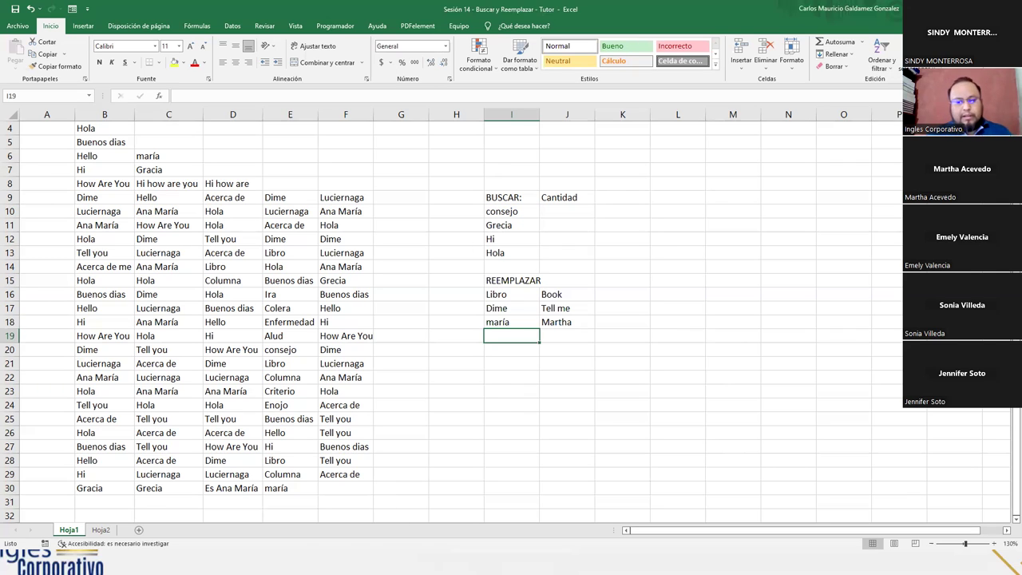
- Open the Find dialog, move it clear of the lists, and go through the search words in I10:I13
{"action": "key", "text": "ctrl+b"}
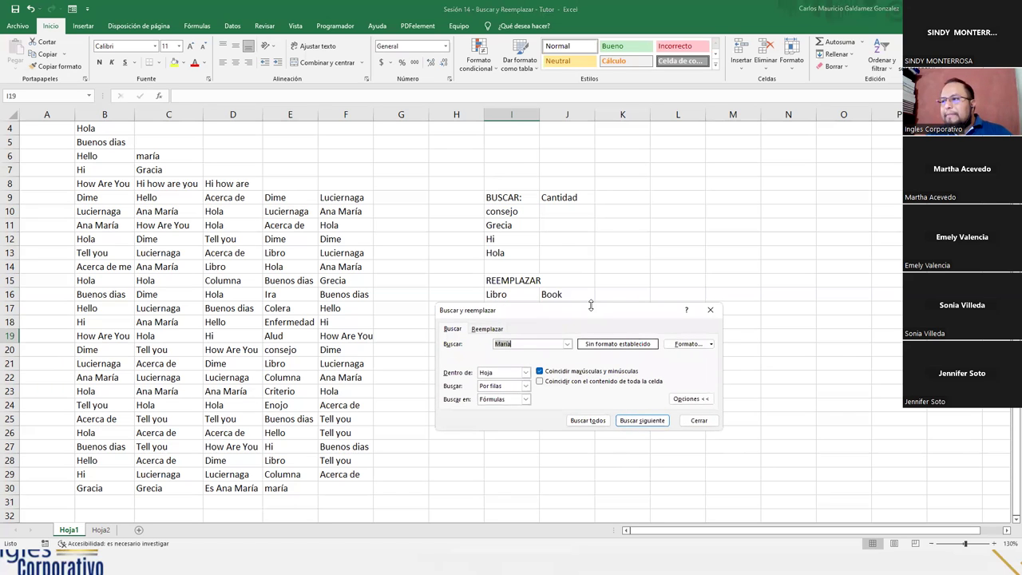
{"action": "left_click_drag", "start_coordinate": [590, 305], "coordinate": [818, 198]}
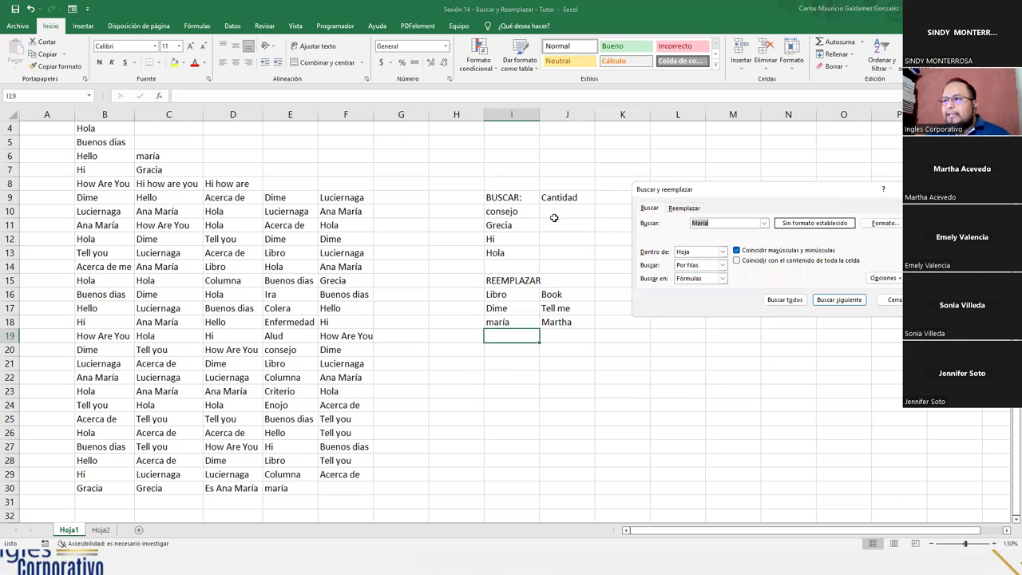
{"action": "left_click", "coordinate": [555, 217]}
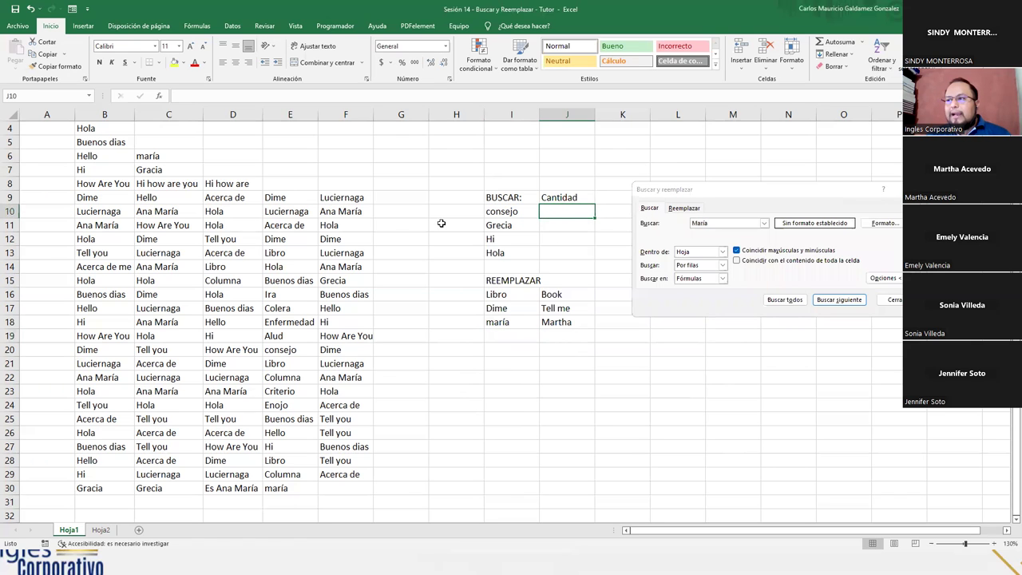
{"action": "left_click", "coordinate": [498, 210]}
{"action": "left_click", "coordinate": [501, 226]}
{"action": "left_click", "coordinate": [510, 243]}
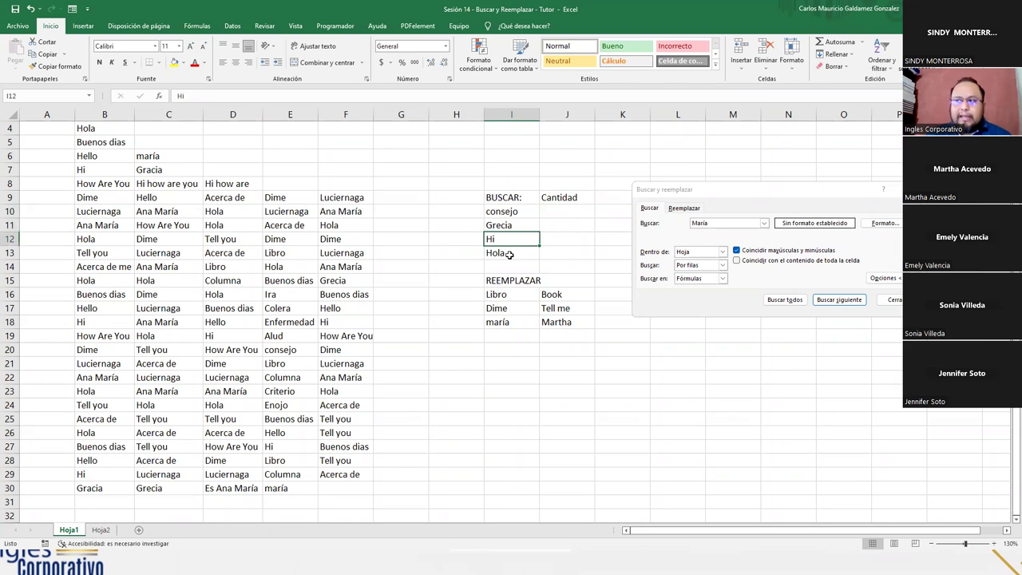
{"action": "left_click", "coordinate": [510, 254]}
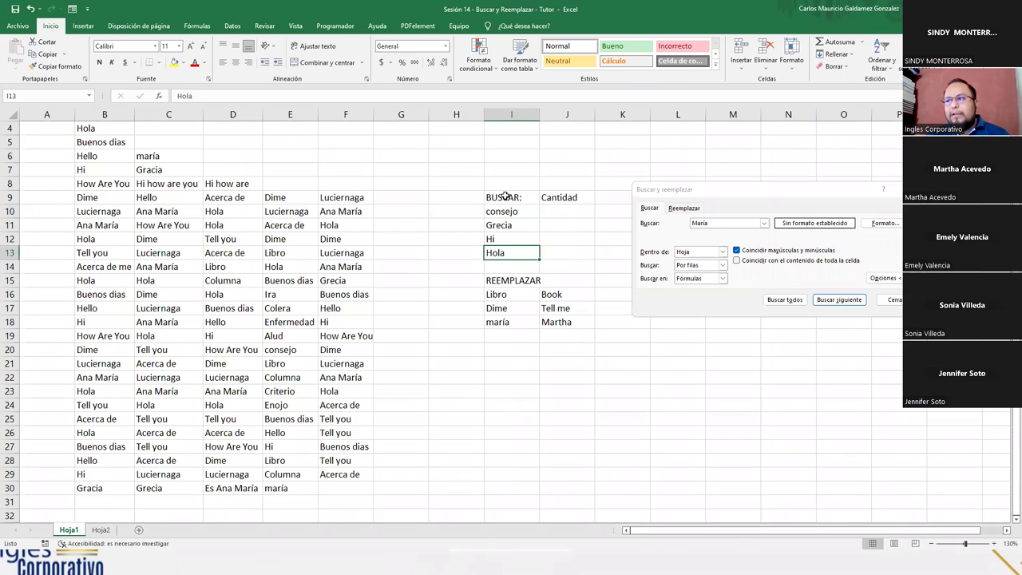
- Go through the replacement pairs in I16:J18, and close the Find and Replace dialog
{"action": "left_click", "coordinate": [496, 297]}
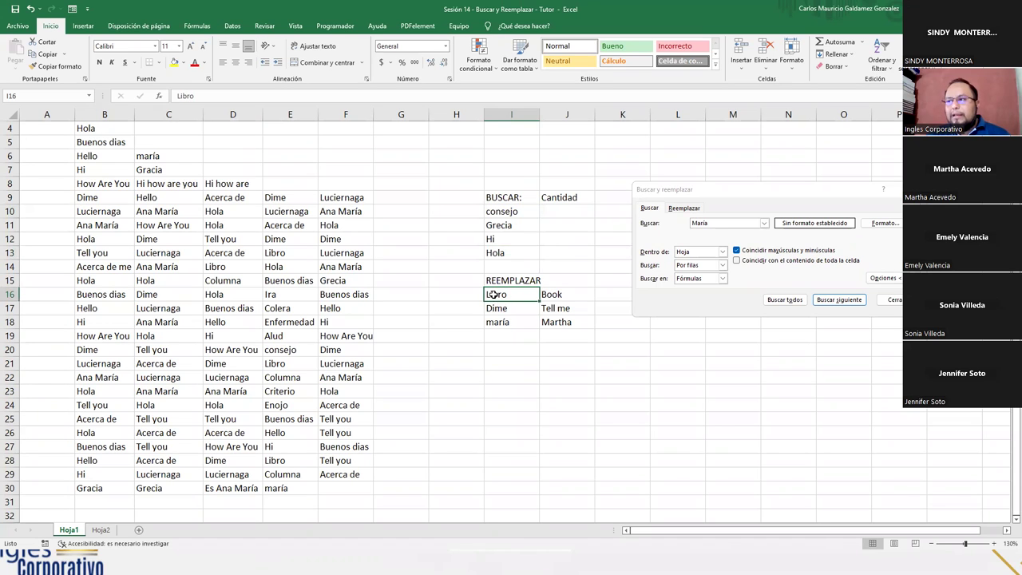
{"action": "left_click", "coordinate": [557, 293]}
{"action": "left_click", "coordinate": [498, 307]}
{"action": "left_click", "coordinate": [572, 305]}
{"action": "left_click", "coordinate": [507, 323]}
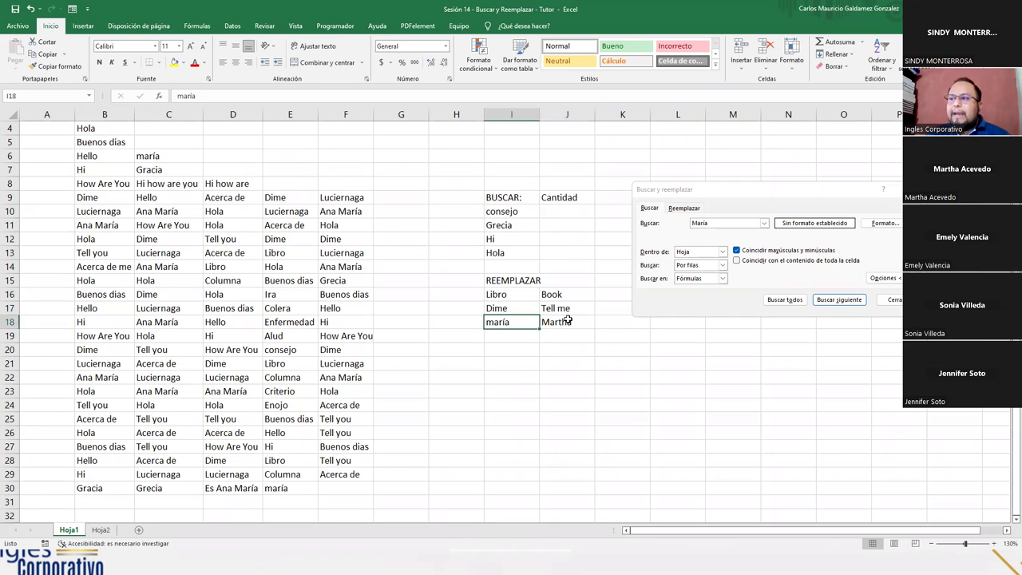
{"action": "left_click", "coordinate": [567, 321]}
{"action": "left_click", "coordinate": [730, 193]}
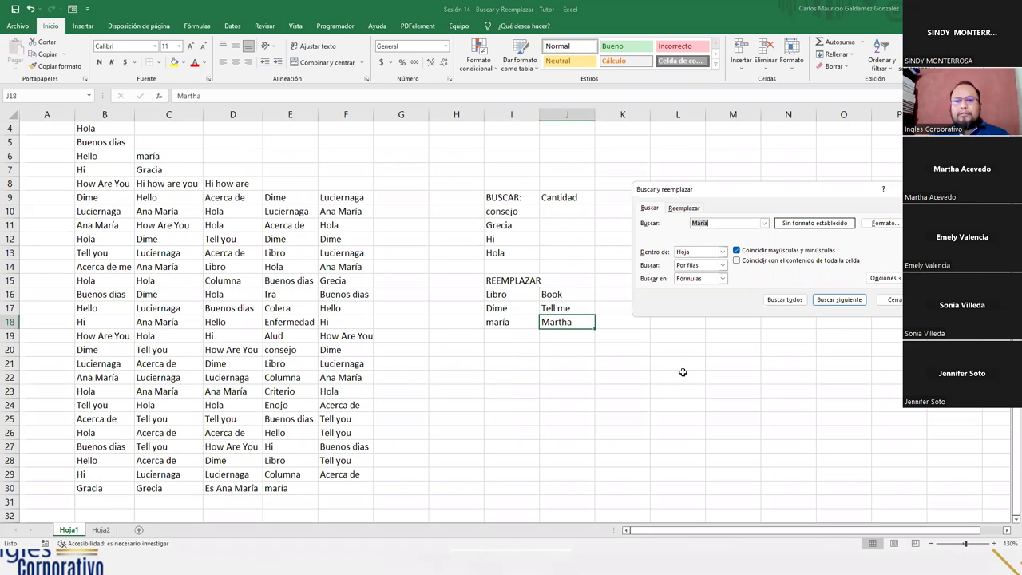
{"action": "left_click", "coordinate": [893, 299]}
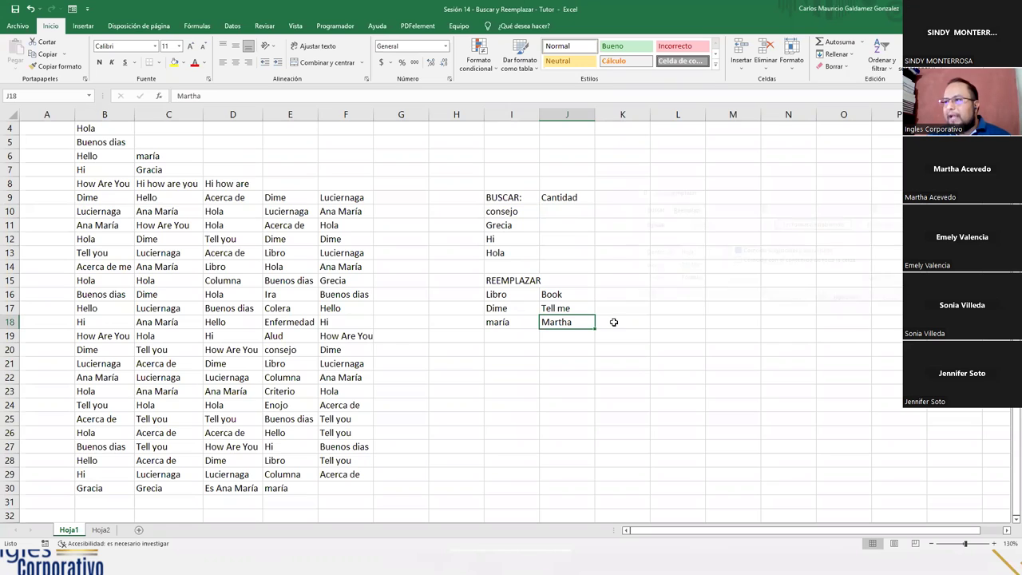
- Apply all borders to I9:J13 and I15:J18, and widen column I slightly to fit the "REEMPLAZAR" heading
{"action": "left_click_drag", "start_coordinate": [497, 197], "coordinate": [547, 256]}
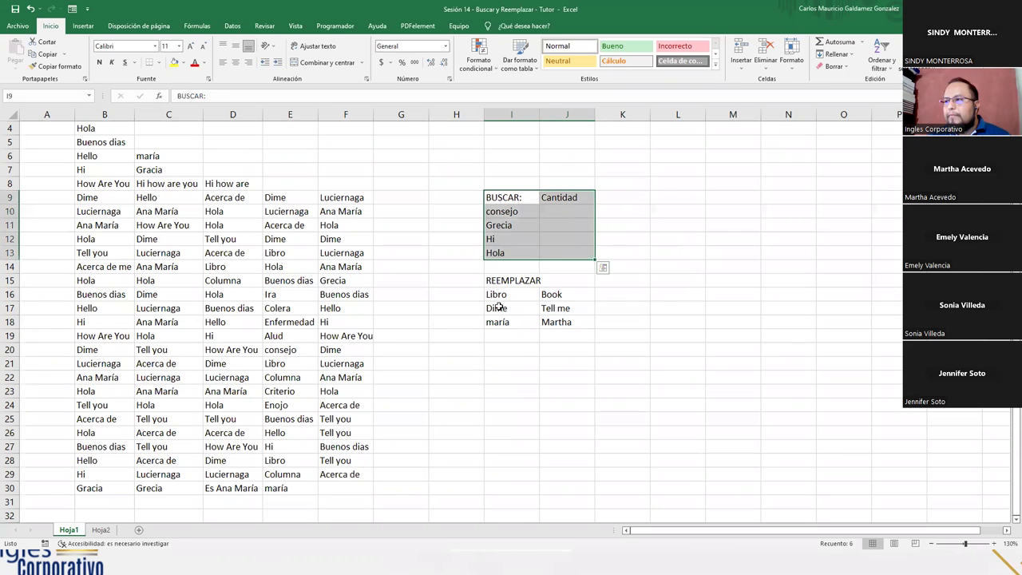
{"action": "left_click_drag", "start_coordinate": [494, 278], "coordinate": [558, 320]}
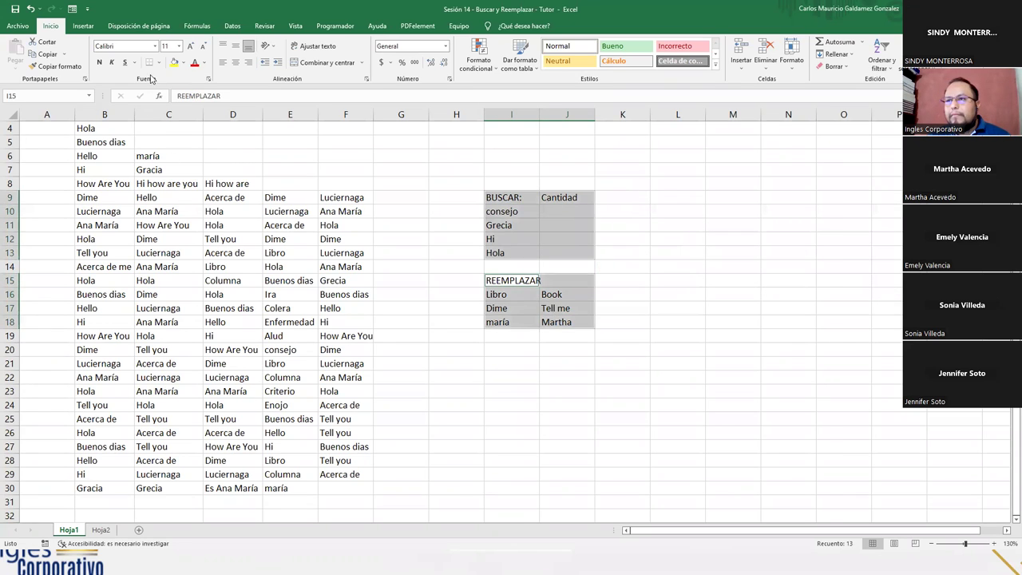
{"action": "left_click", "coordinate": [160, 62]}
{"action": "left_click", "coordinate": [184, 158]}
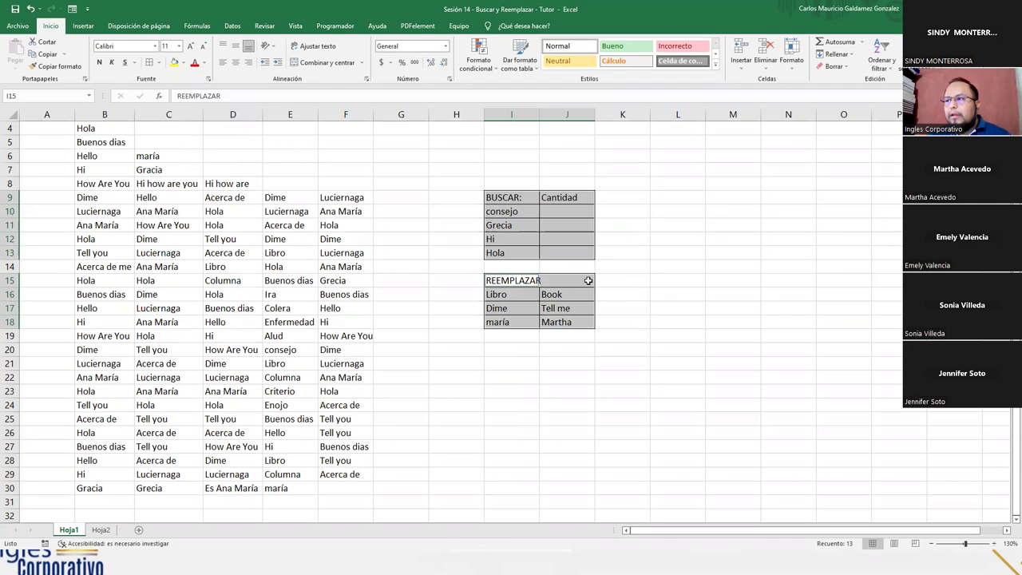
{"action": "left_click", "coordinate": [532, 225]}
{"action": "left_click_drag", "start_coordinate": [539, 116], "coordinate": [544, 116]}
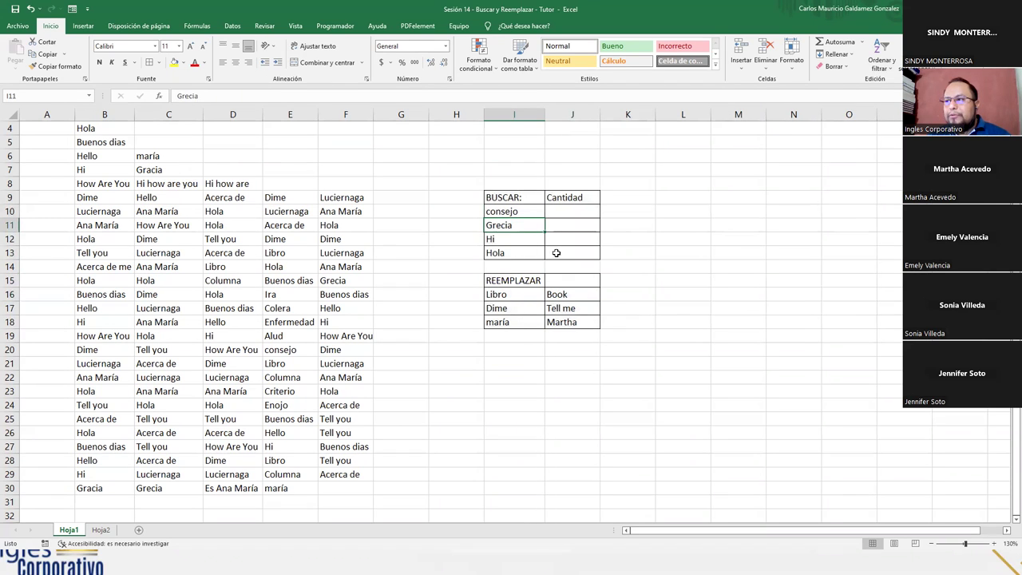
- Merge and center the "REEMPLAZAR" heading across cells I15:J15
{"action": "left_click_drag", "start_coordinate": [561, 214], "coordinate": [558, 251]}
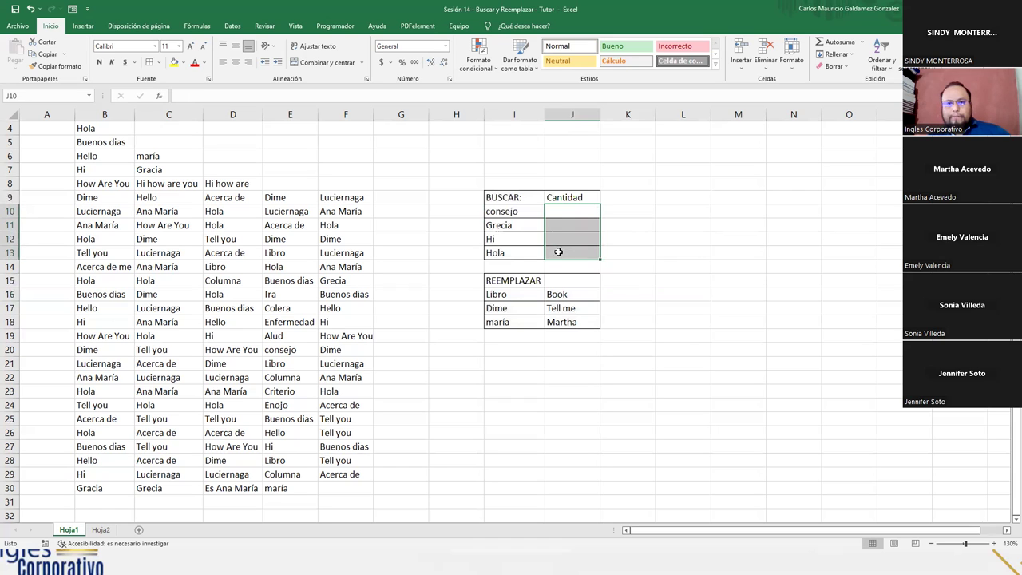
{"action": "left_click", "coordinate": [558, 297]}
{"action": "left_click_drag", "start_coordinate": [558, 297], "coordinate": [560, 320]}
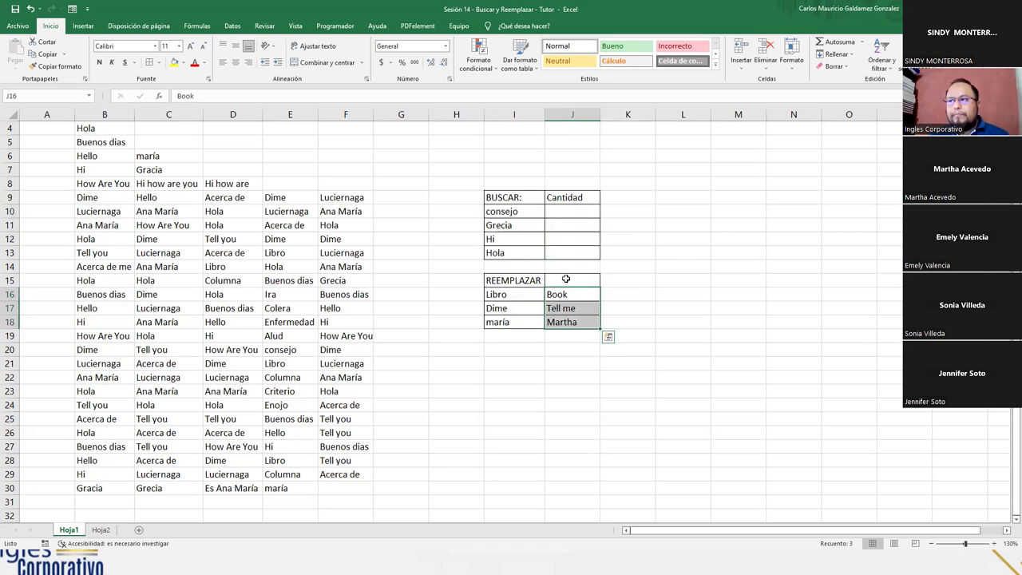
{"action": "left_click_drag", "start_coordinate": [532, 278], "coordinate": [559, 279]}
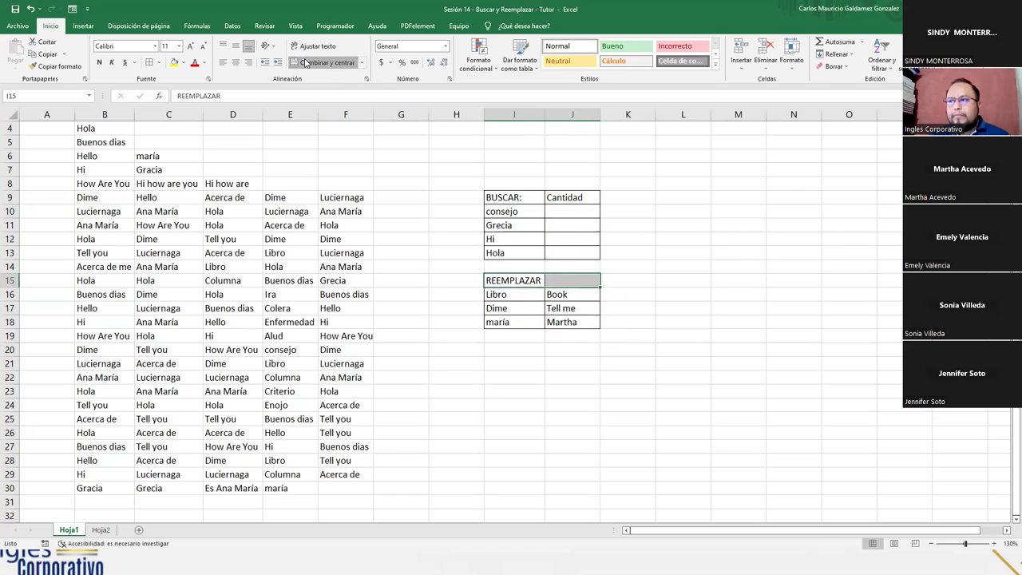
{"action": "left_click", "coordinate": [324, 63]}
{"action": "left_click", "coordinate": [562, 326]}
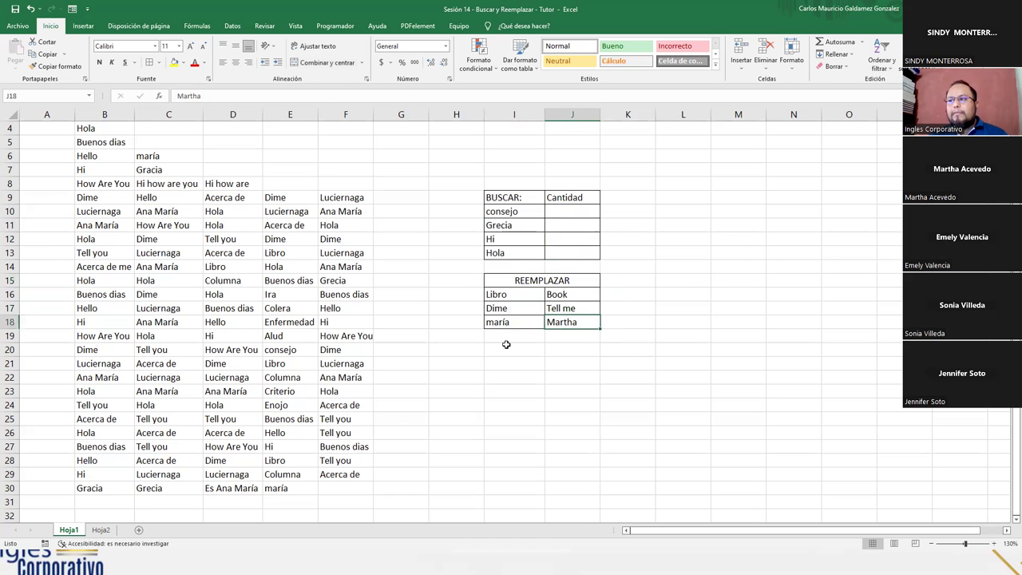
{"action": "left_click", "coordinate": [506, 339]}
{"action": "left_click", "coordinate": [550, 212]}
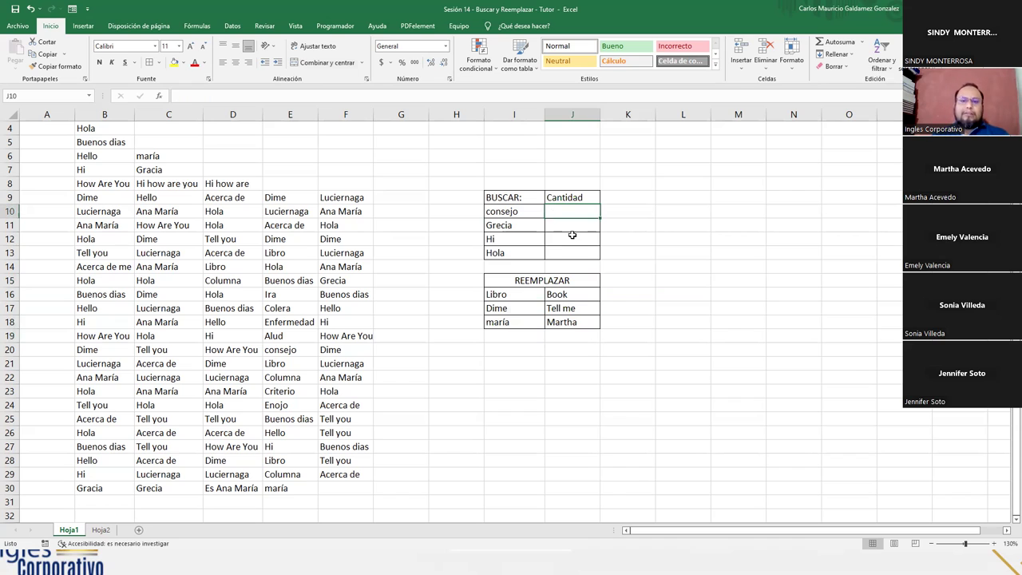
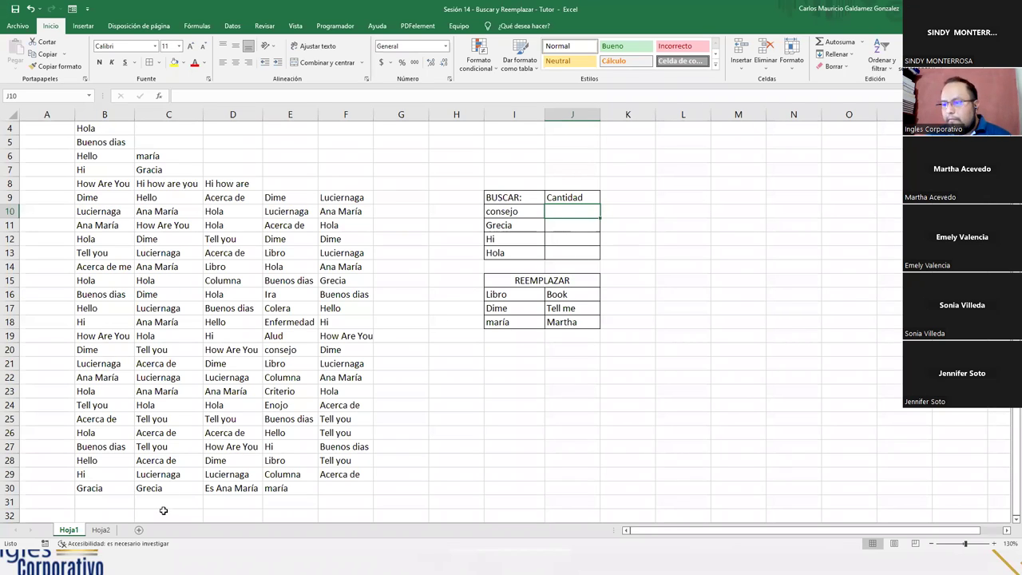
{"action": "left_click", "coordinate": [623, 210]}
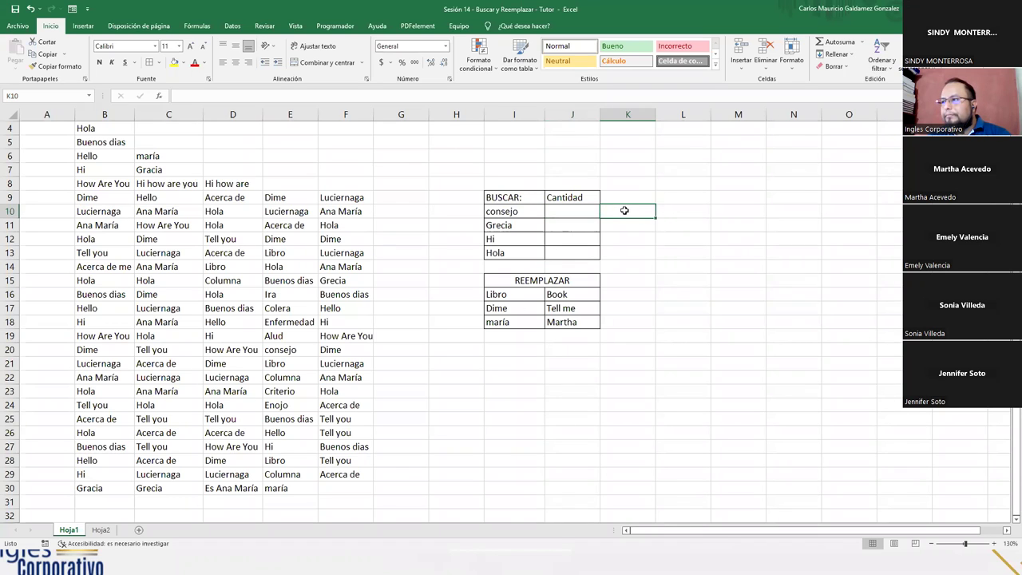
- Open the Find dialog, collapse its search options and find all cells containing "consejo"
{"action": "key", "text": "ctrl+b"}
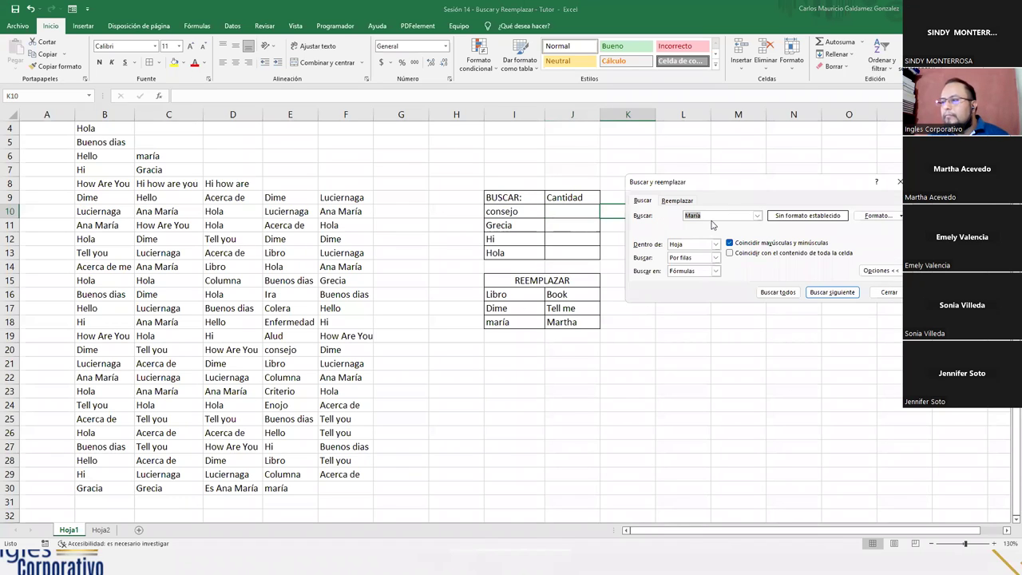
{"action": "left_click", "coordinate": [651, 202]}
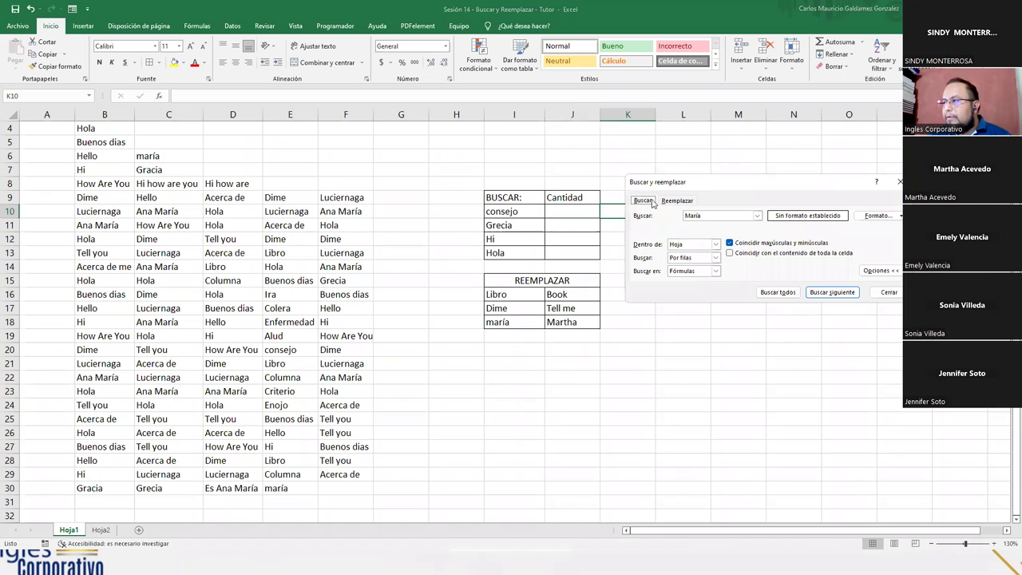
{"action": "left_click", "coordinate": [898, 270]}
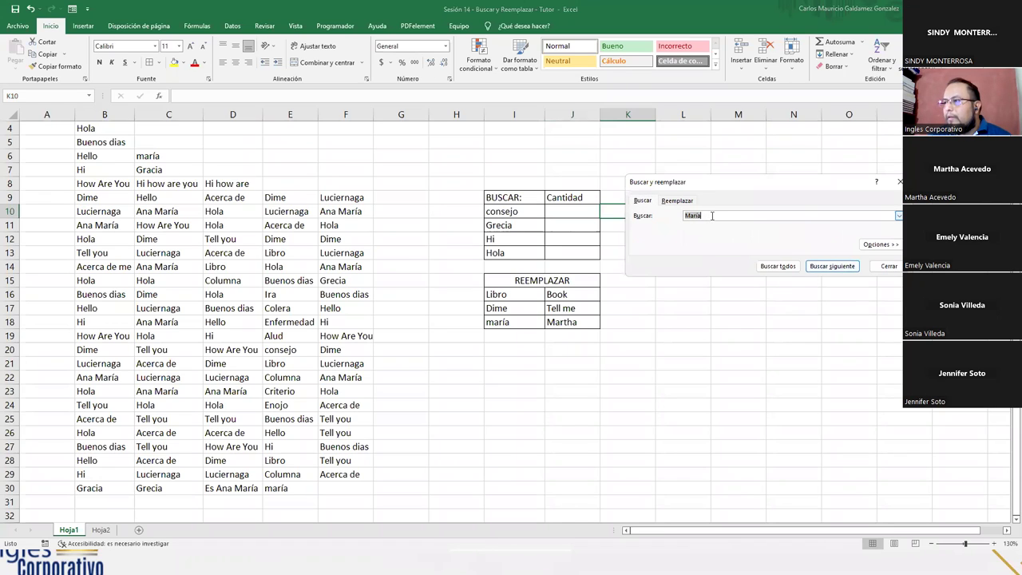
{"action": "type", "text": "consejo"}
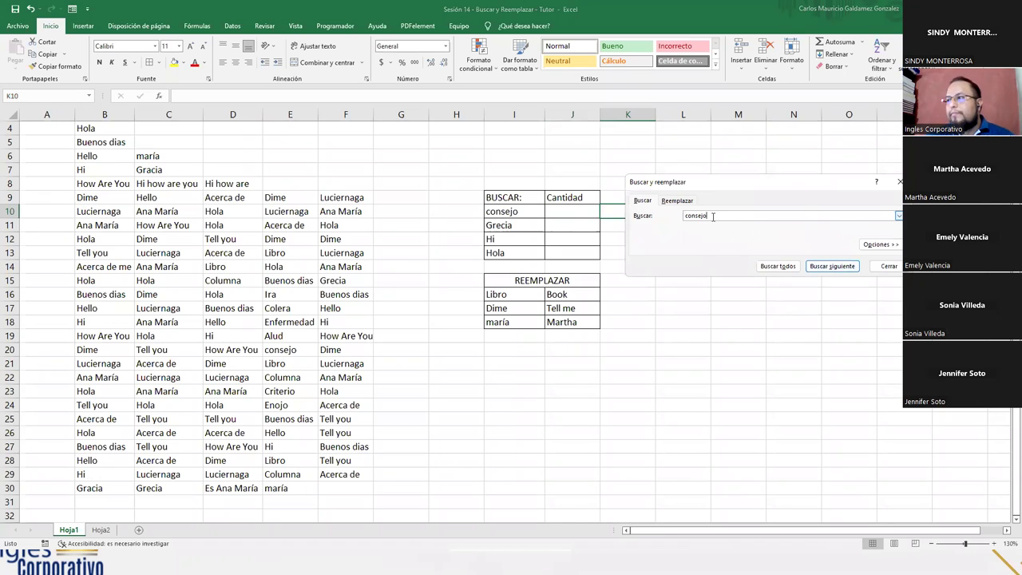
{"action": "left_click", "coordinate": [778, 267]}
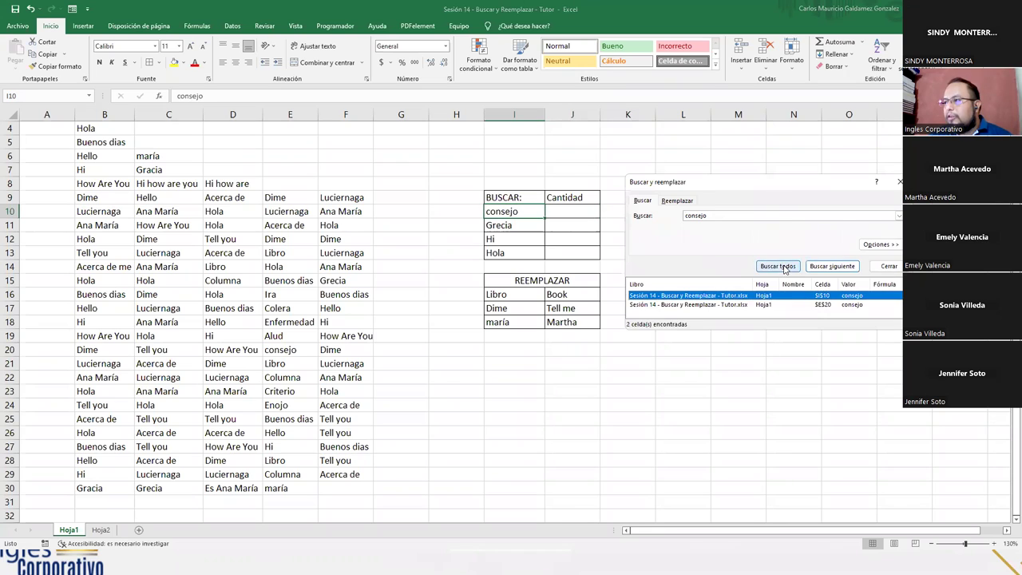
- Enter 2 in J10 as the count for "consejo"
{"action": "left_click", "coordinate": [576, 209]}
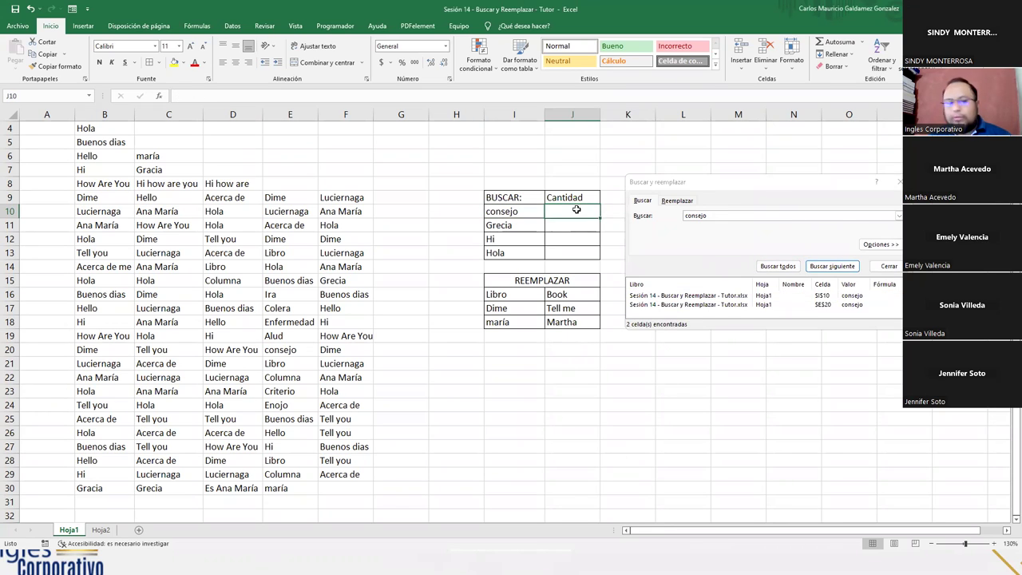
{"action": "type", "text": "2"}
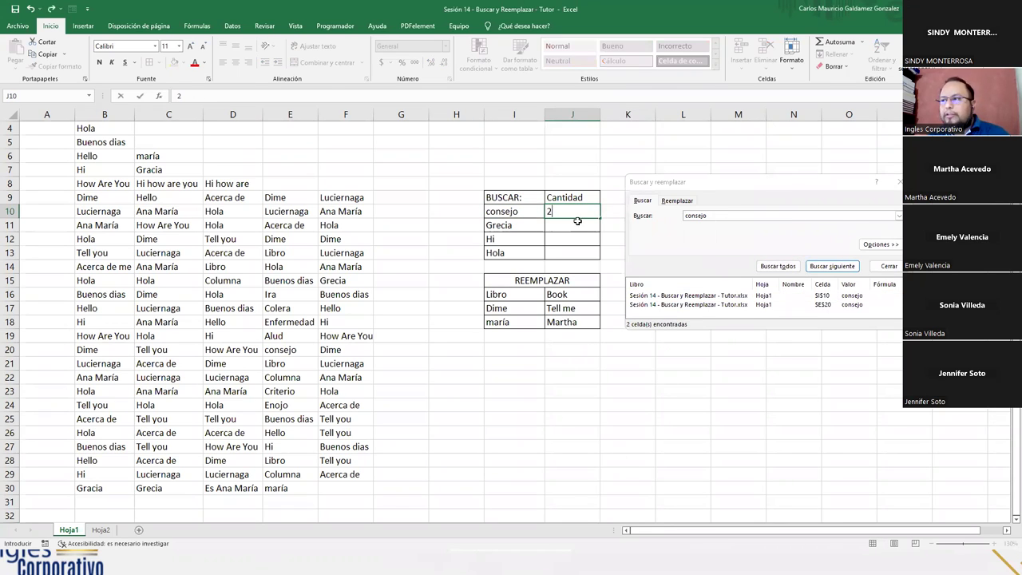
{"action": "key", "text": "Return"}
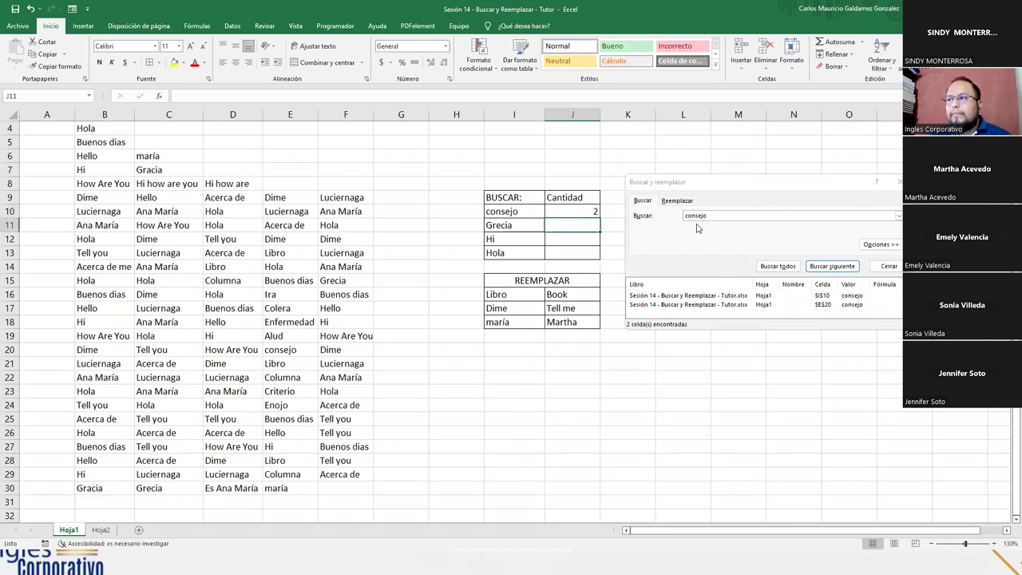
- Check the "consejo" matches against cell I10 and find all of them again
{"action": "left_click", "coordinate": [720, 215]}
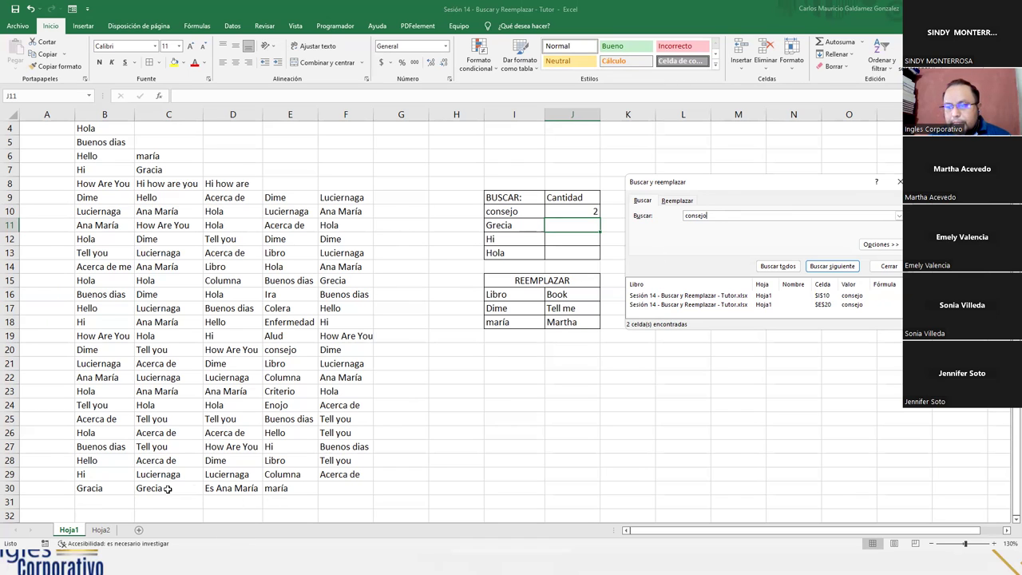
{"action": "left_click", "coordinate": [692, 296]}
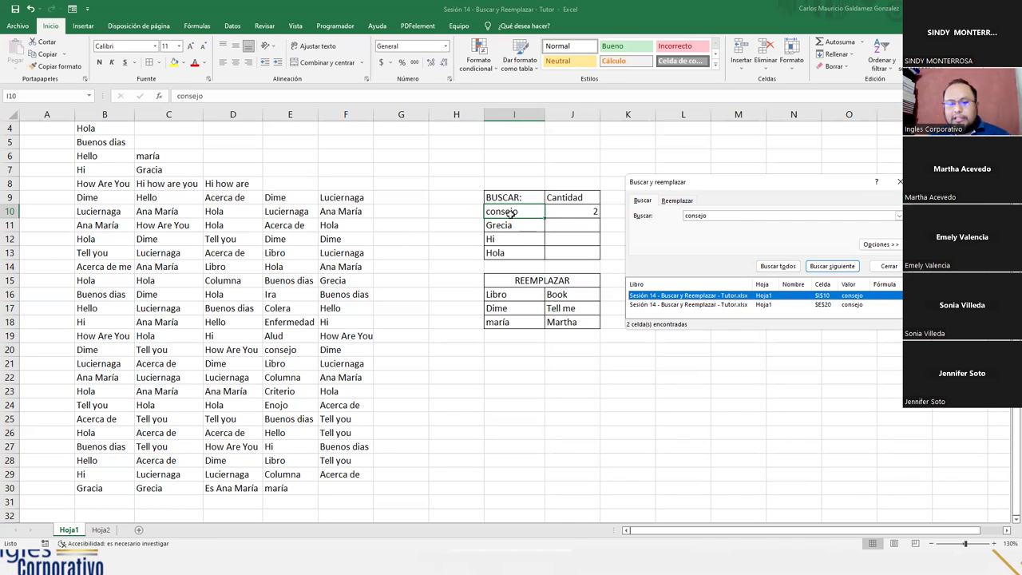
{"action": "key", "text": "Return"}
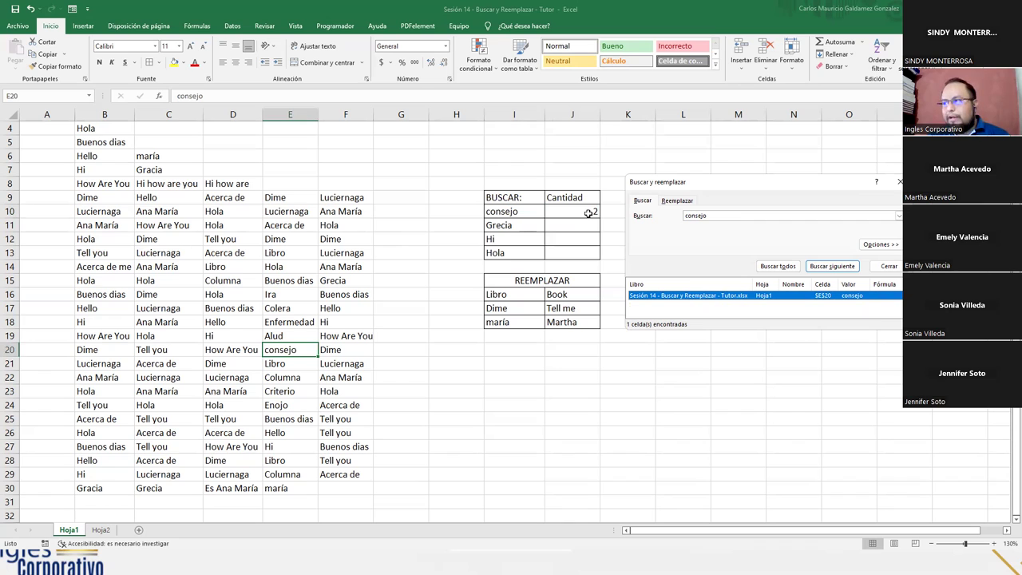
{"action": "left_click", "coordinate": [524, 214]}
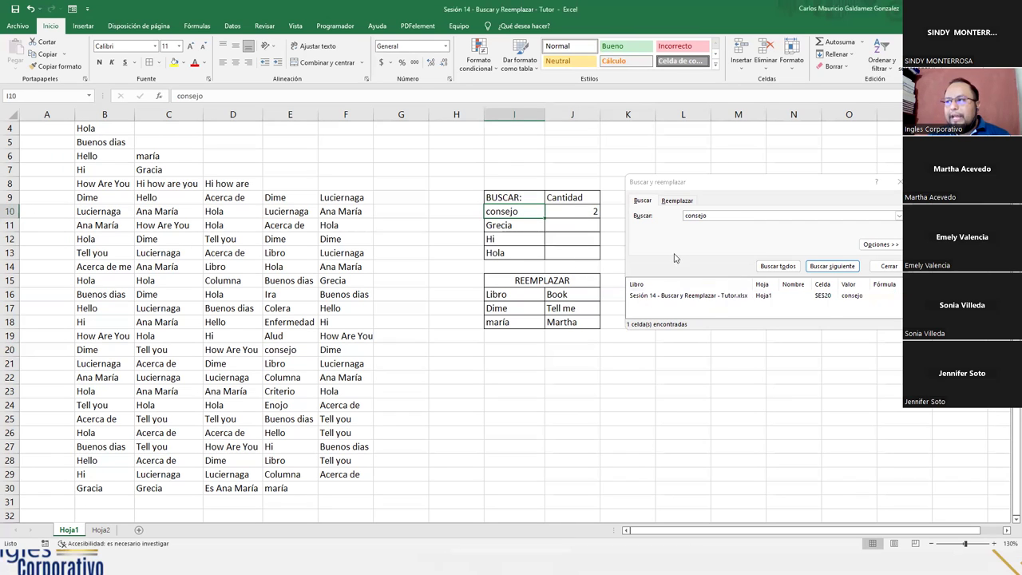
{"action": "left_click", "coordinate": [767, 267]}
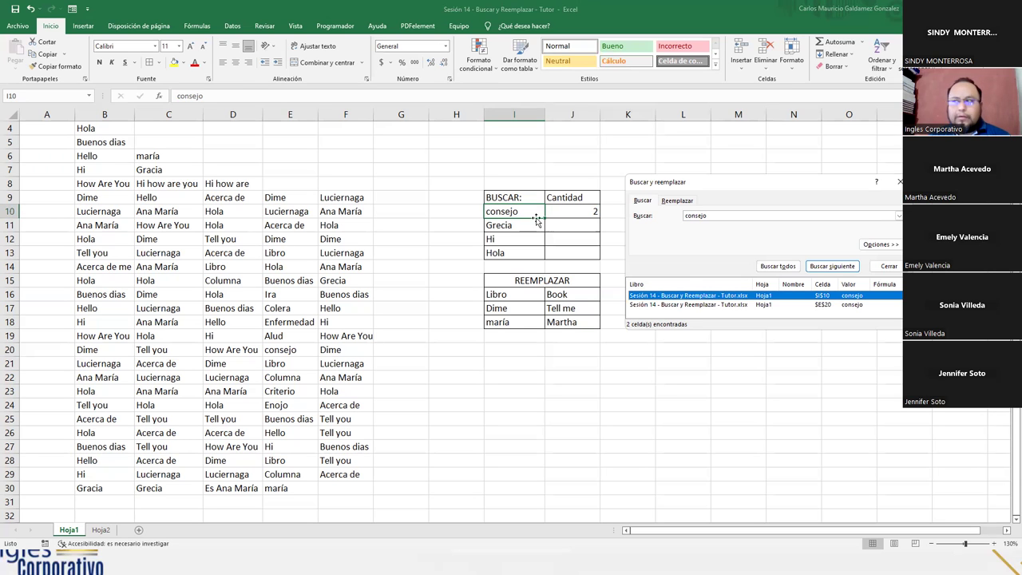
- Set the "consejo" count in J10 to 1, counting only matches inside the word list B4:F30
{"action": "left_click", "coordinate": [579, 212]}
{"action": "left_click_drag", "start_coordinate": [91, 130], "coordinate": [330, 491]}
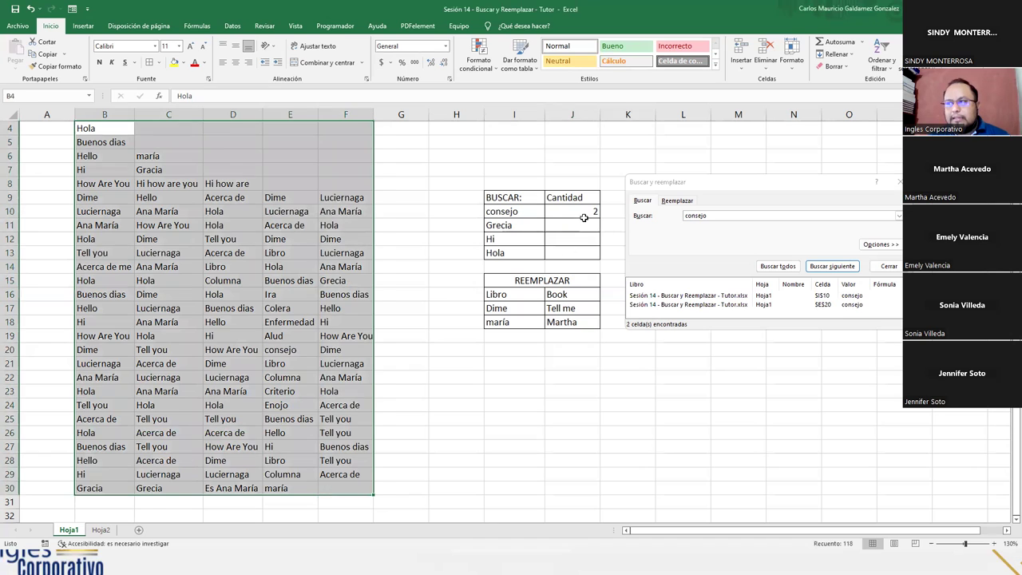
{"action": "left_click", "coordinate": [582, 212]}
{"action": "type", "text": "2"}
{"action": "key", "text": "BackSpace"}
{"action": "type", "text": "1"}
{"action": "key", "text": "Return"}
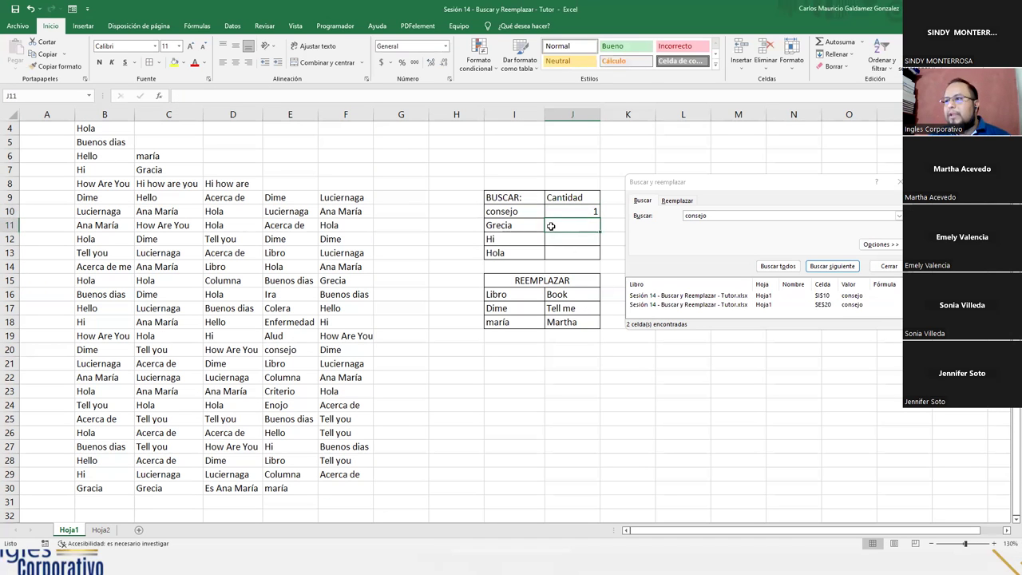
- Find all "Grecia" cells, go through the matches, and enter 2 as the count in J11
{"action": "left_click", "coordinate": [711, 214]}
{"action": "type", "text": "Cre"}
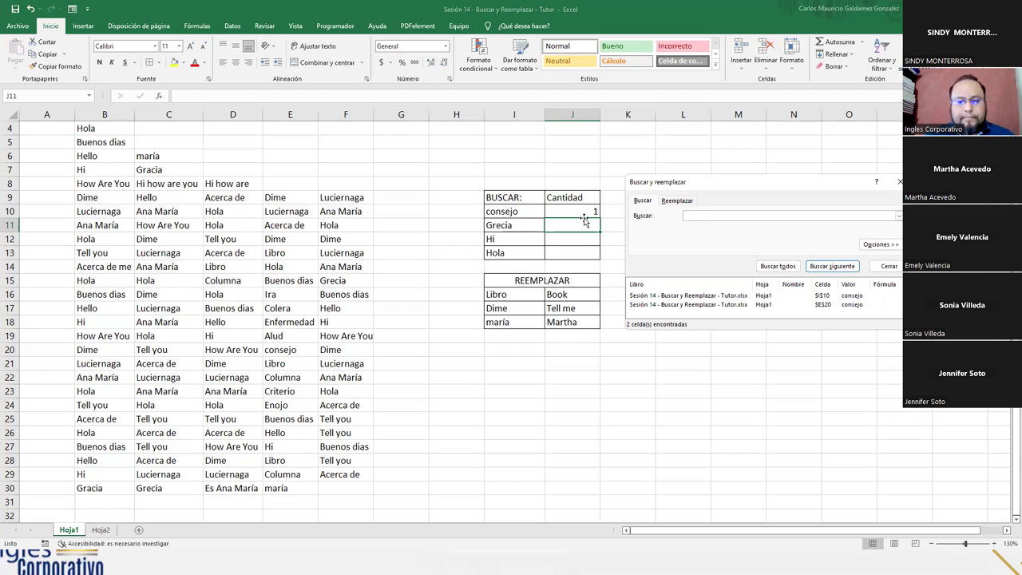
{"action": "left_click", "coordinate": [777, 266]}
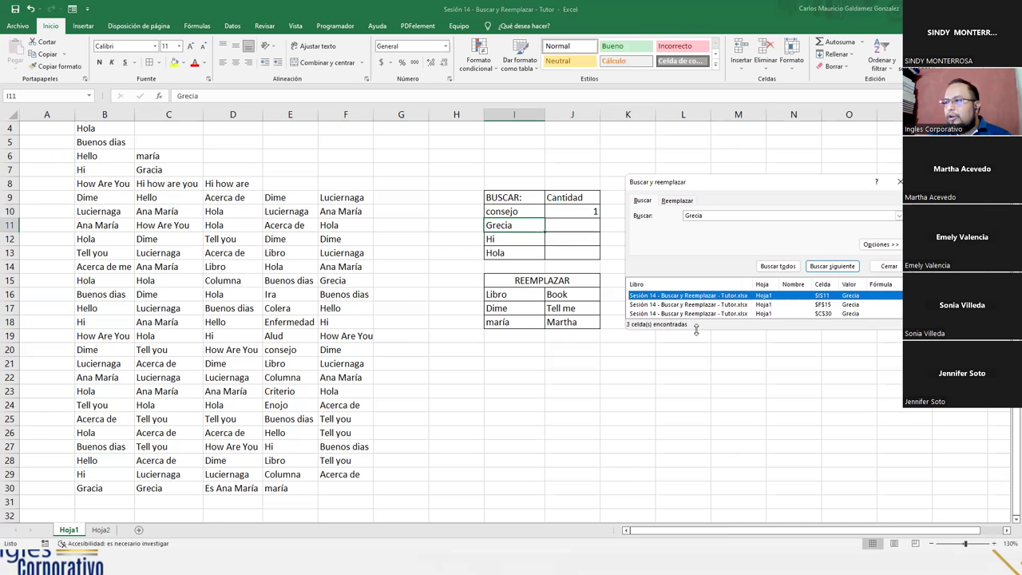
{"action": "left_click", "coordinate": [593, 227]}
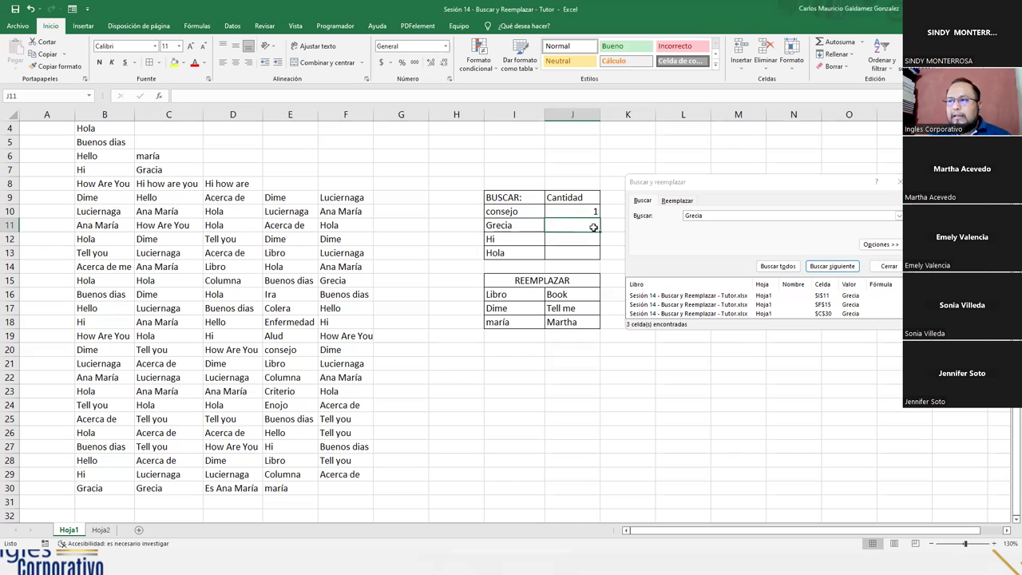
{"action": "left_click", "coordinate": [666, 295]}
{"action": "left_click", "coordinate": [668, 306]}
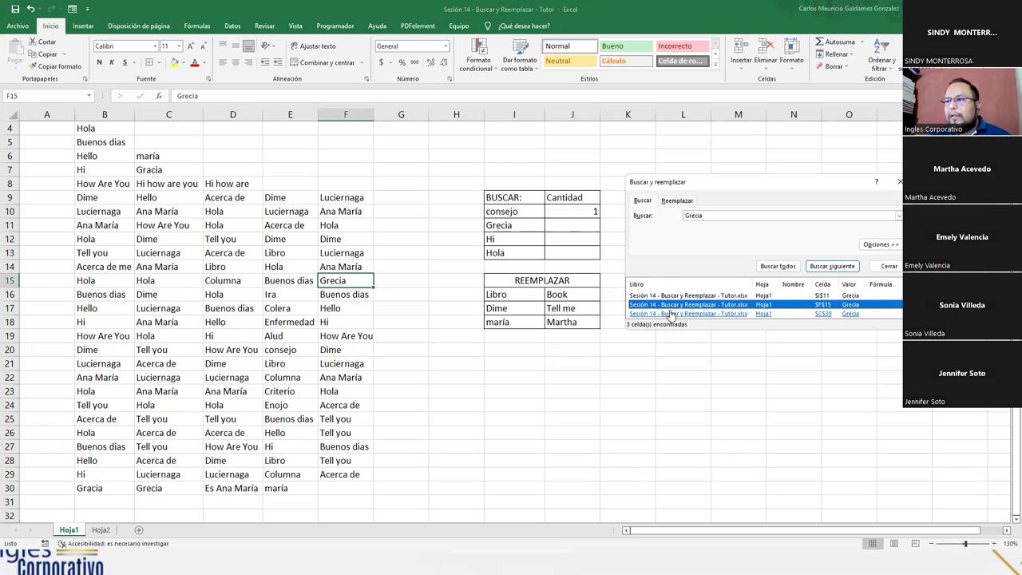
{"action": "left_click", "coordinate": [669, 315]}
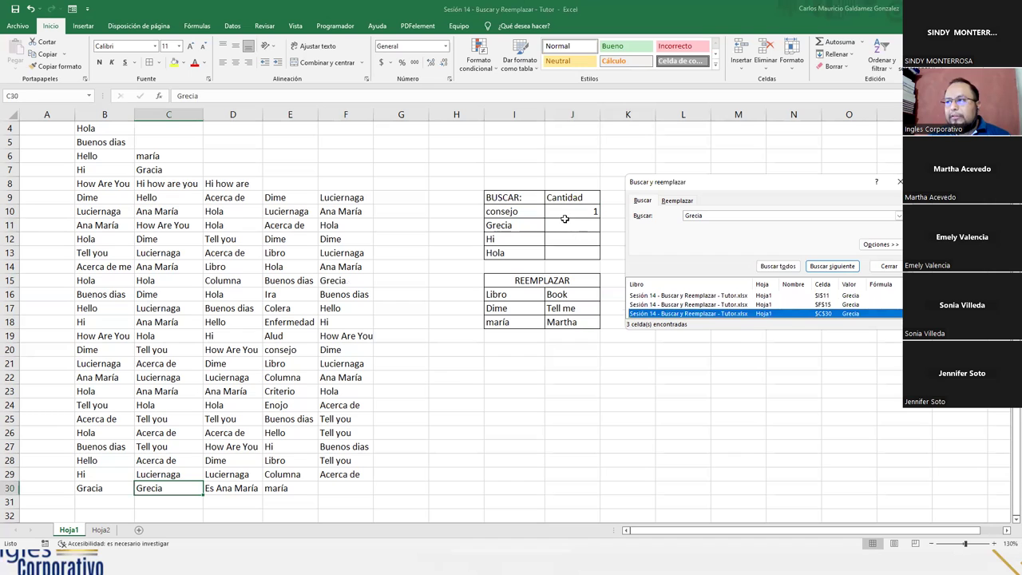
{"action": "left_click", "coordinate": [568, 225]}
{"action": "type", "text": "2"}
{"action": "key", "text": "Return"}
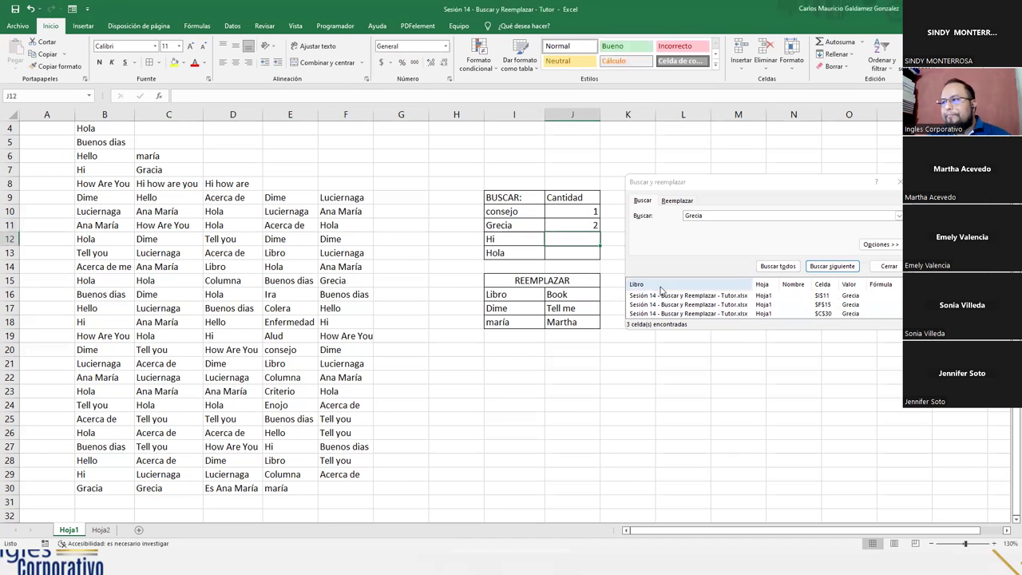
- Find all "Hi" cells, enlarge the results list to show every match, and enter 8 as the count in J12
{"action": "left_click", "coordinate": [626, 216]}
{"action": "type", "text": "Hi"}
{"action": "key", "text": "Return"}
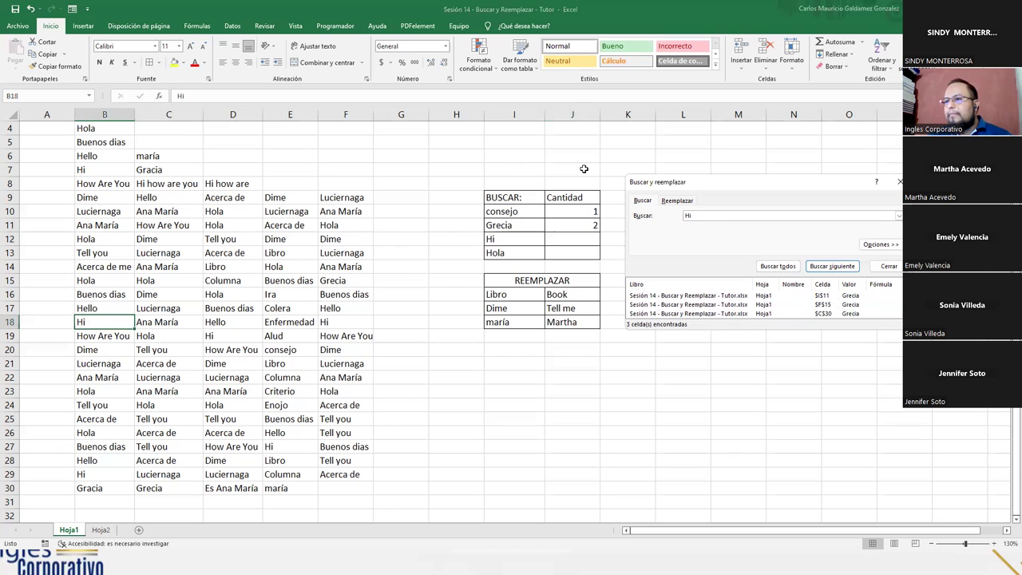
{"action": "left_click", "coordinate": [777, 266]}
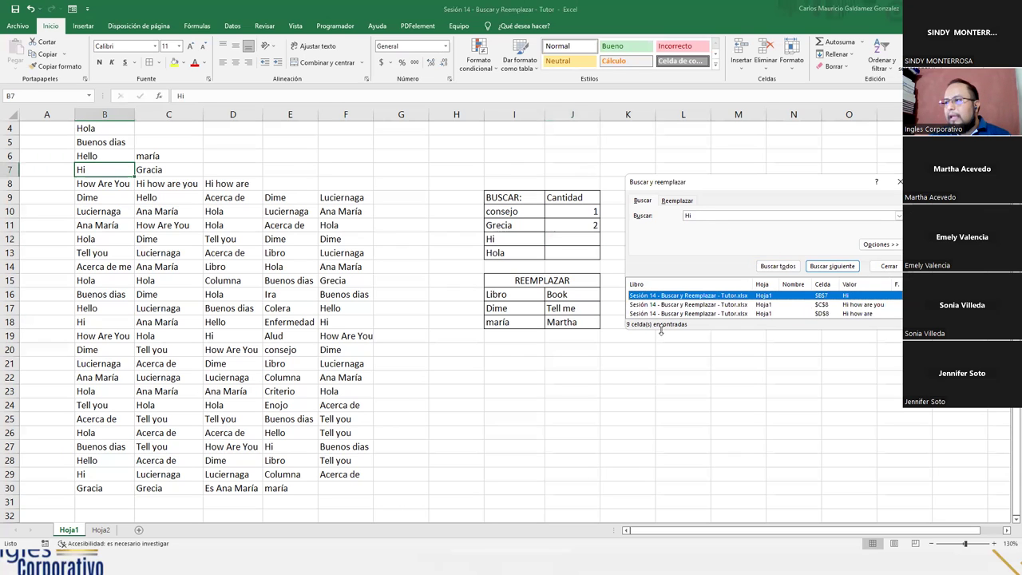
{"action": "left_click_drag", "start_coordinate": [661, 328], "coordinate": [663, 410]}
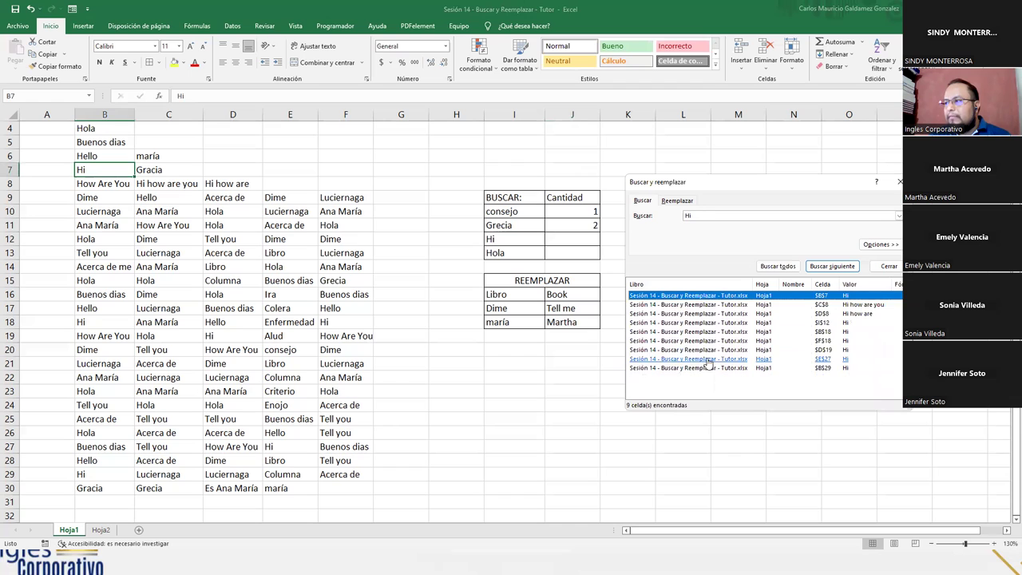
{"action": "left_click", "coordinate": [570, 239]}
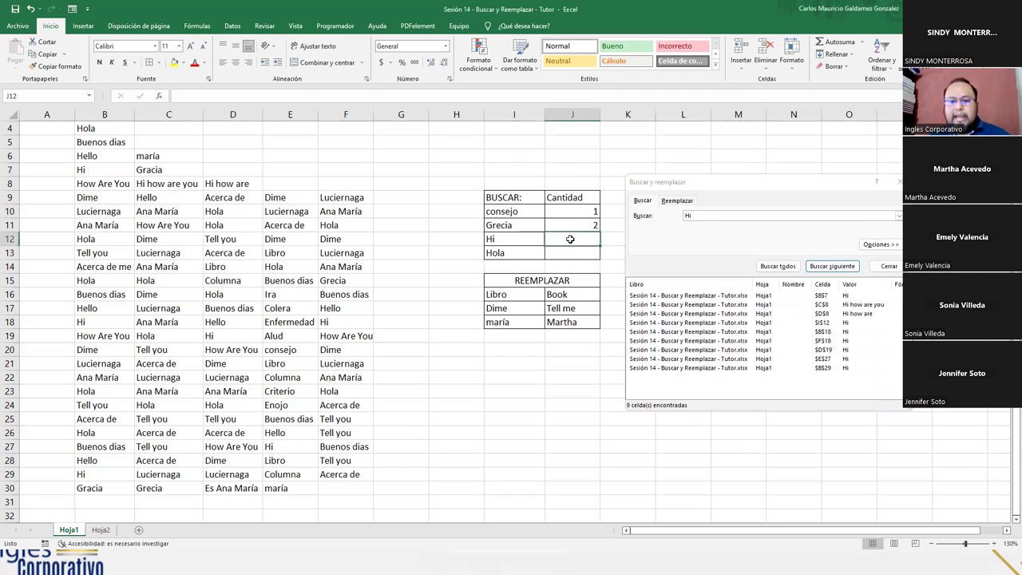
{"action": "type", "text": "8"}
{"action": "key", "text": "Return"}
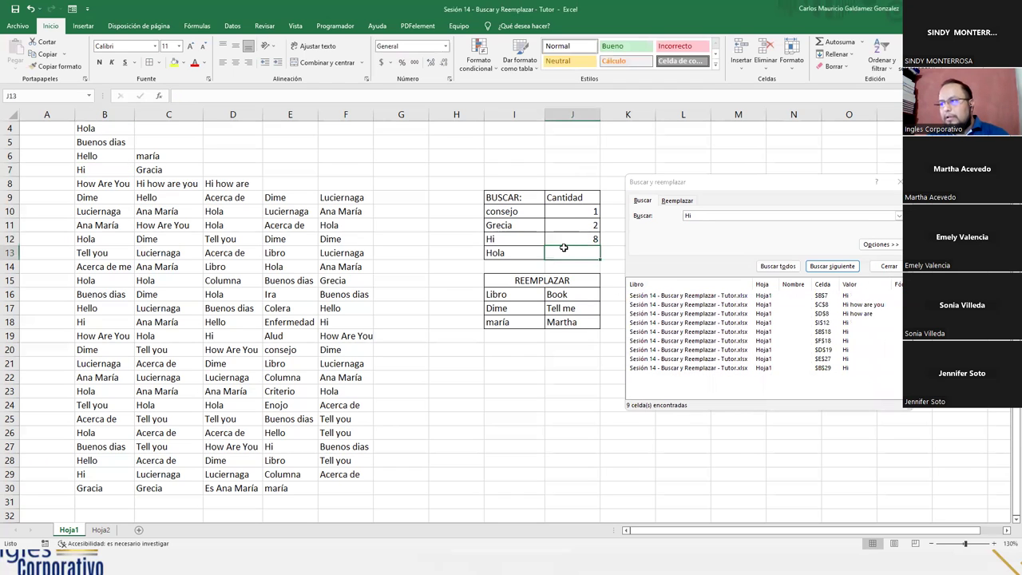
- Find all "Hola" cells, enlarge the results list, and enter 15 as the count in J13
{"action": "left_click", "coordinate": [701, 215]}
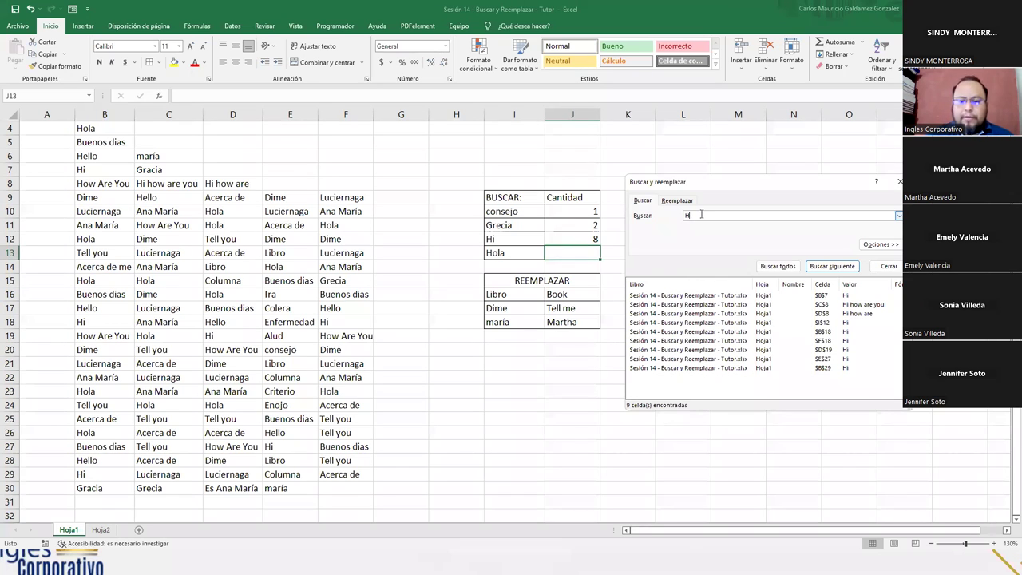
{"action": "key", "text": "Return"}
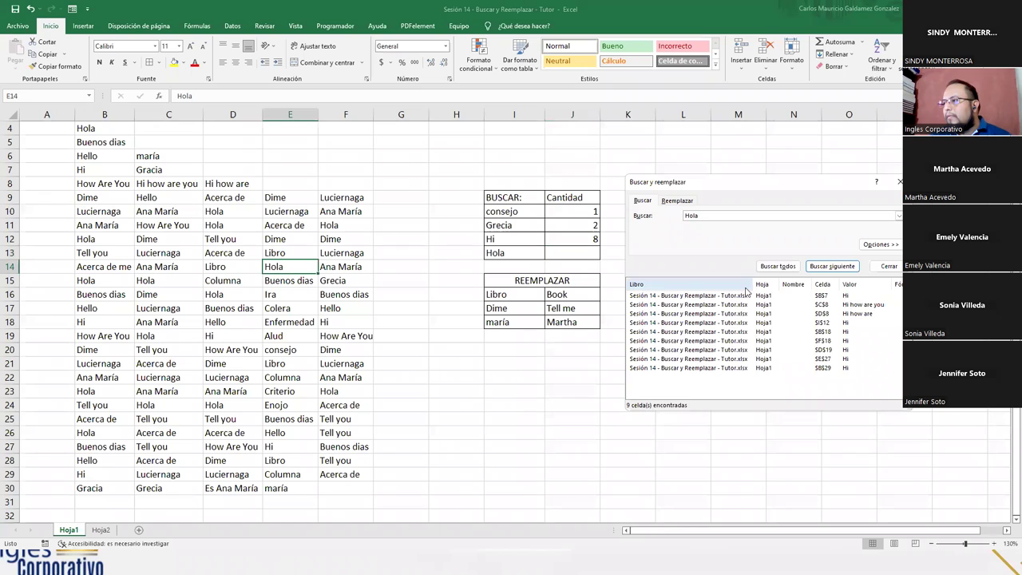
{"action": "left_click", "coordinate": [772, 270]}
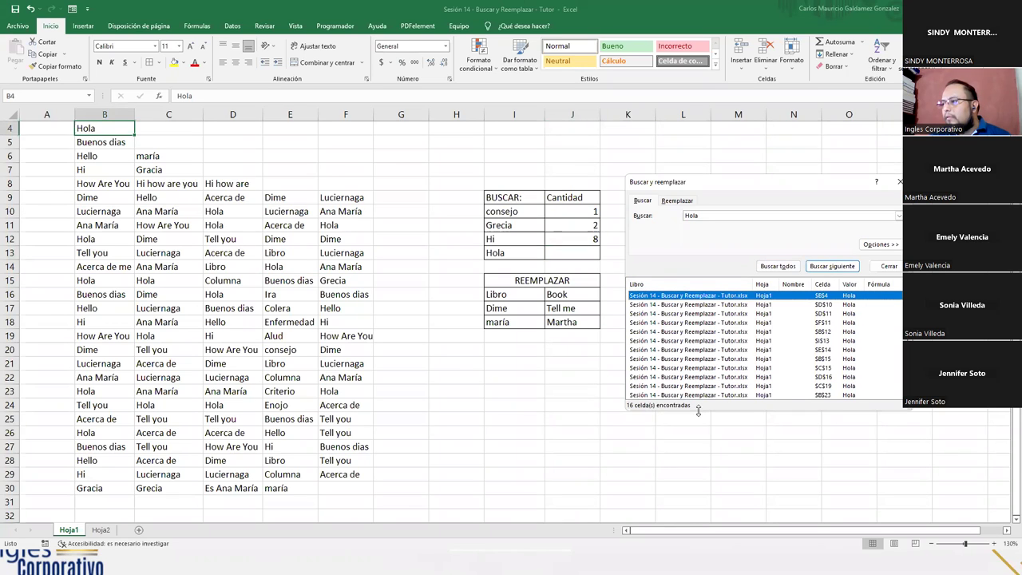
{"action": "left_click_drag", "start_coordinate": [694, 411], "coordinate": [694, 451]}
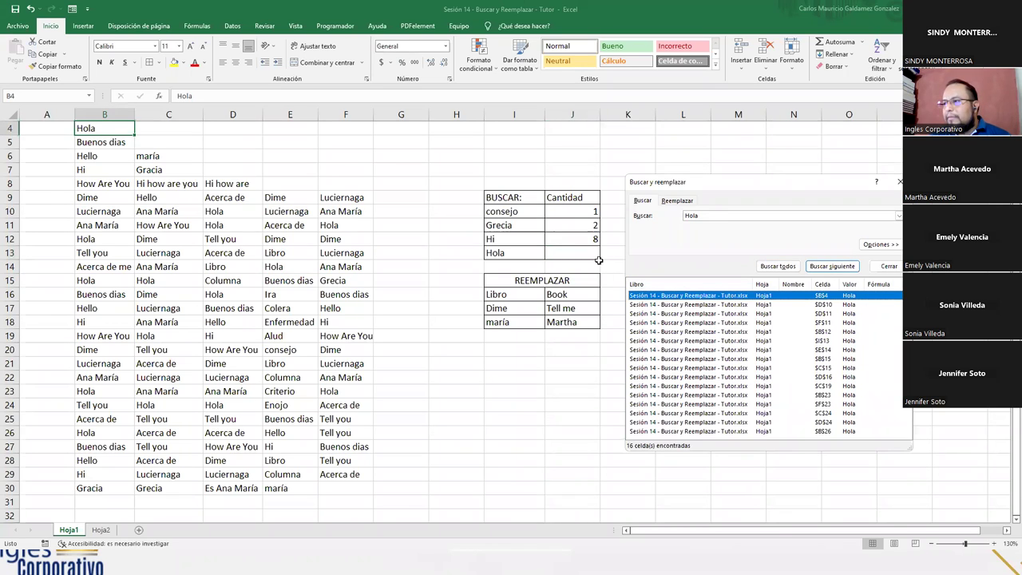
{"action": "left_click", "coordinate": [588, 252]}
{"action": "type", "text": "15"}
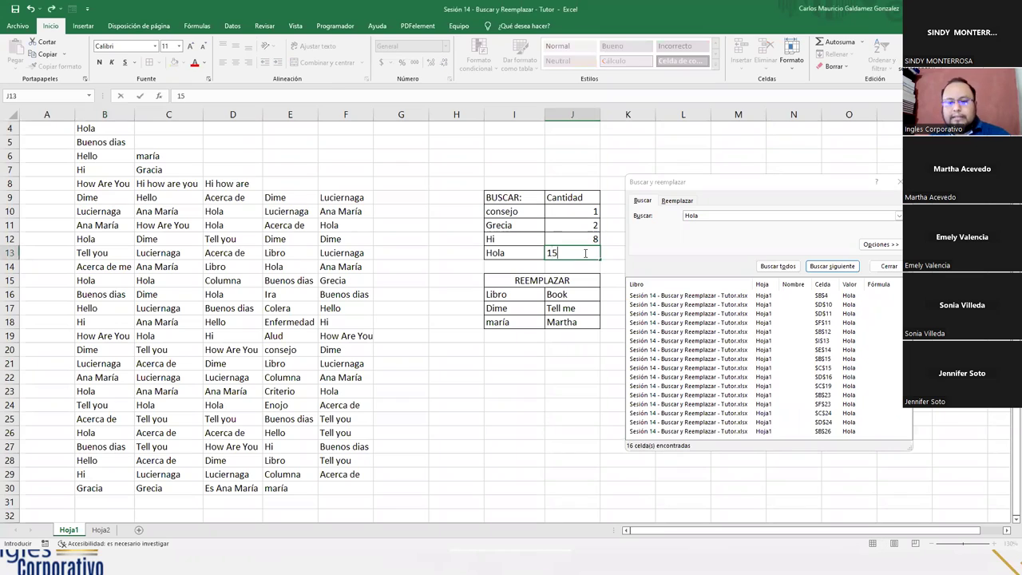
{"action": "key", "text": "Return"}
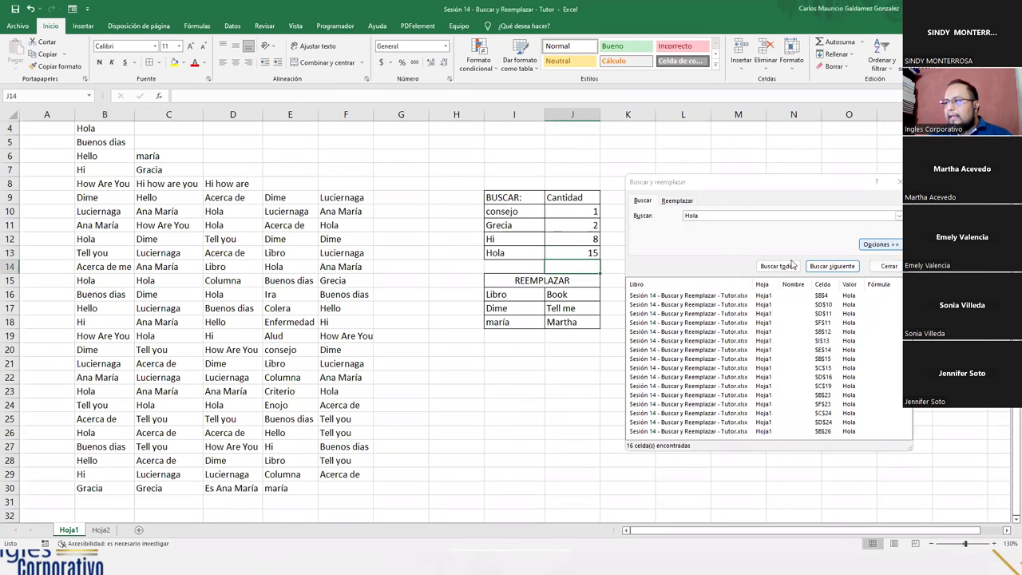
- Set up a replacement of "Libro" with "Book" and list all cells containing "Libro"
{"action": "left_click", "coordinate": [678, 201]}
{"action": "left_click_drag", "start_coordinate": [712, 217], "coordinate": [645, 222]}
{"action": "type", "text": "Libro"}
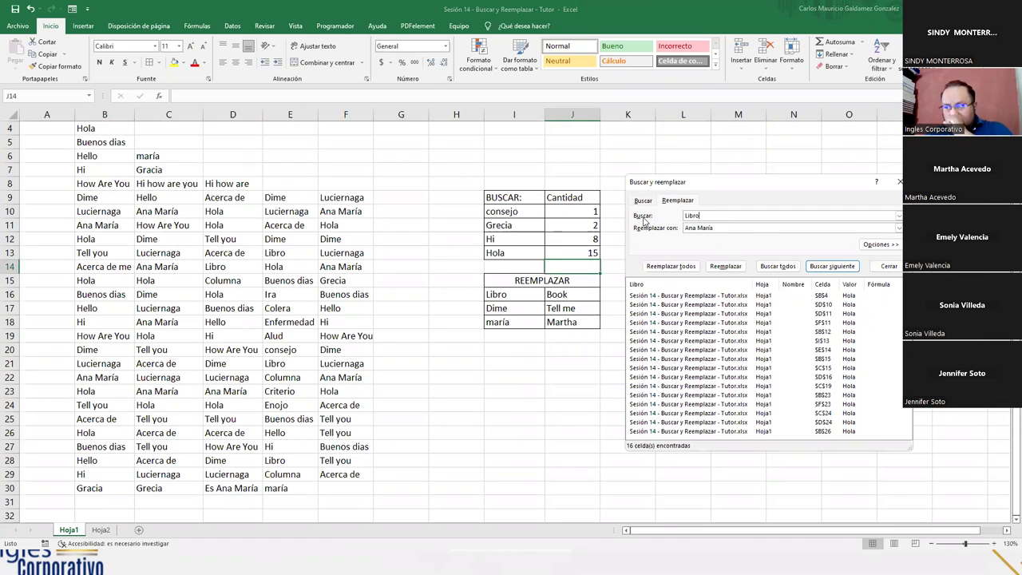
{"action": "key", "text": "Tab"}
{"action": "type", "text": "Bo"}
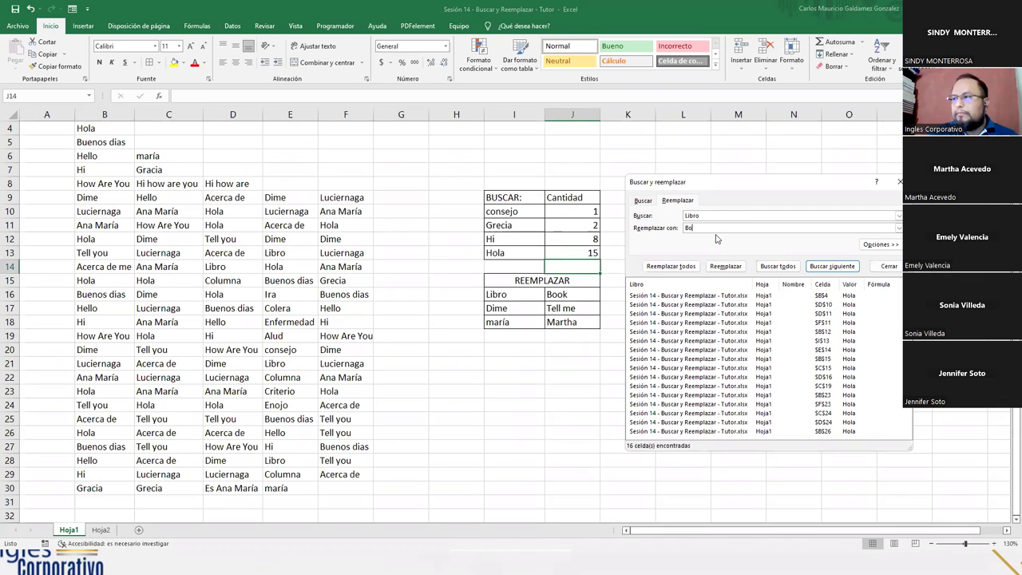
{"action": "left_click", "coordinate": [779, 266]}
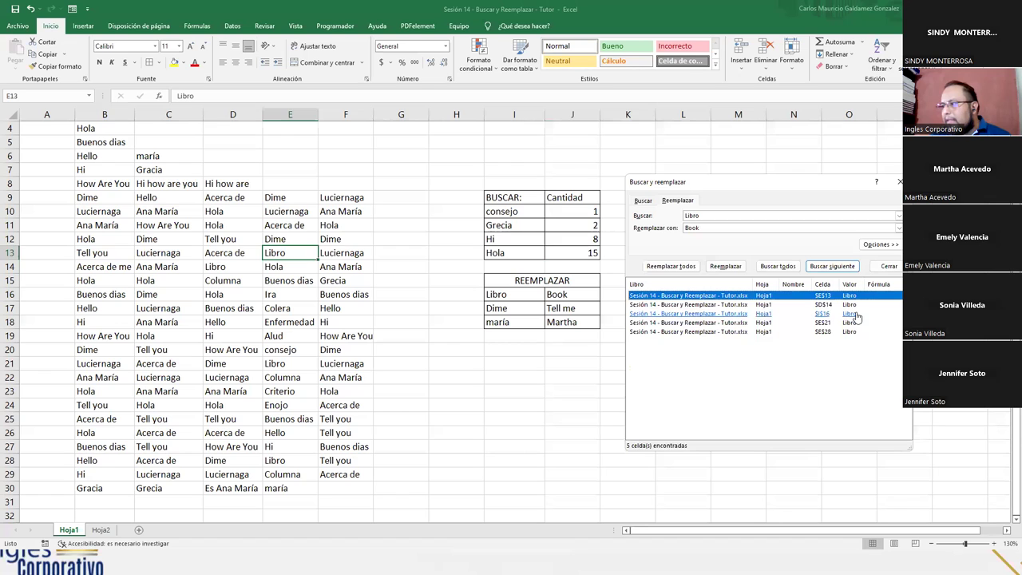
- Replace all occurrences of "Libro" with "Book" and restore "Libro" in cell I16 of the REEMPLAZAR table
{"action": "left_click", "coordinate": [662, 270]}
{"action": "left_click", "coordinate": [518, 308]}
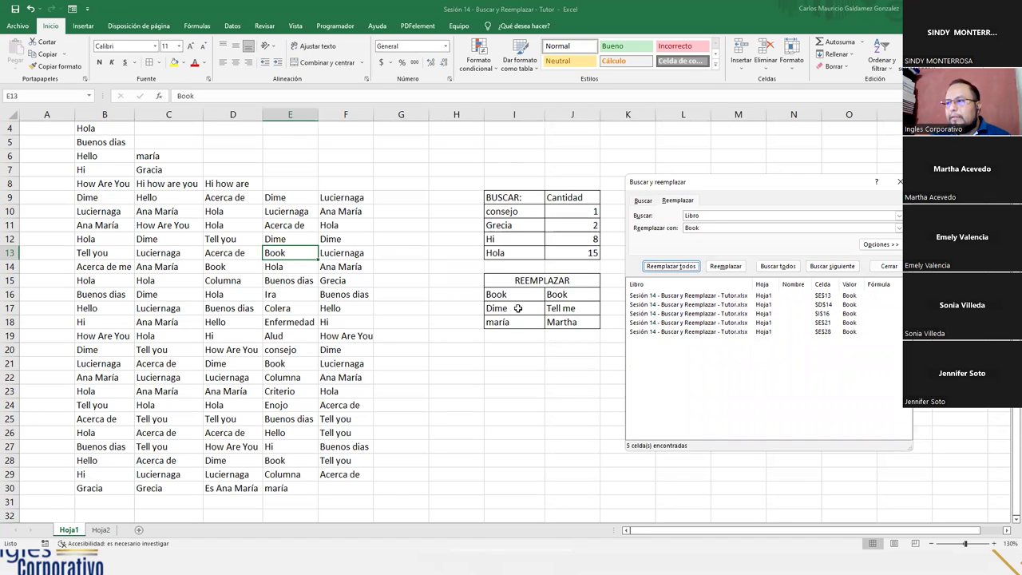
{"action": "left_click", "coordinate": [503, 296]}
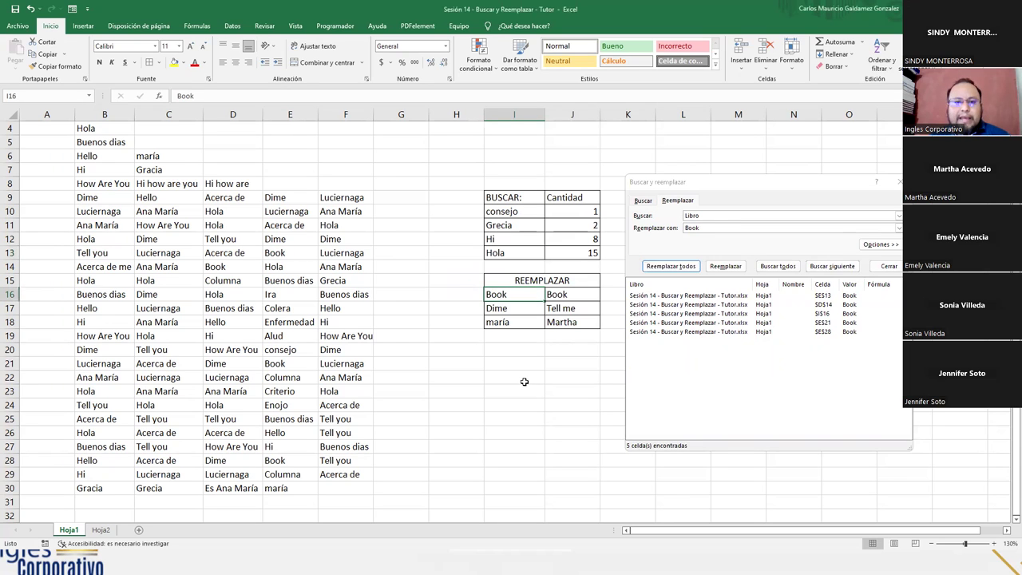
{"action": "type", "text": "Libro"}
{"action": "key", "text": "Return"}
- Enter 4 in K16 as the replacement count for the "Libro" row
{"action": "key", "text": "Right"}
{"action": "key", "text": "Right"}
{"action": "key", "text": "Up"}
{"action": "key", "text": "Left"}
{"action": "key", "text": "Right"}
{"action": "type", "text": "4"}
{"action": "key", "text": "Return"}
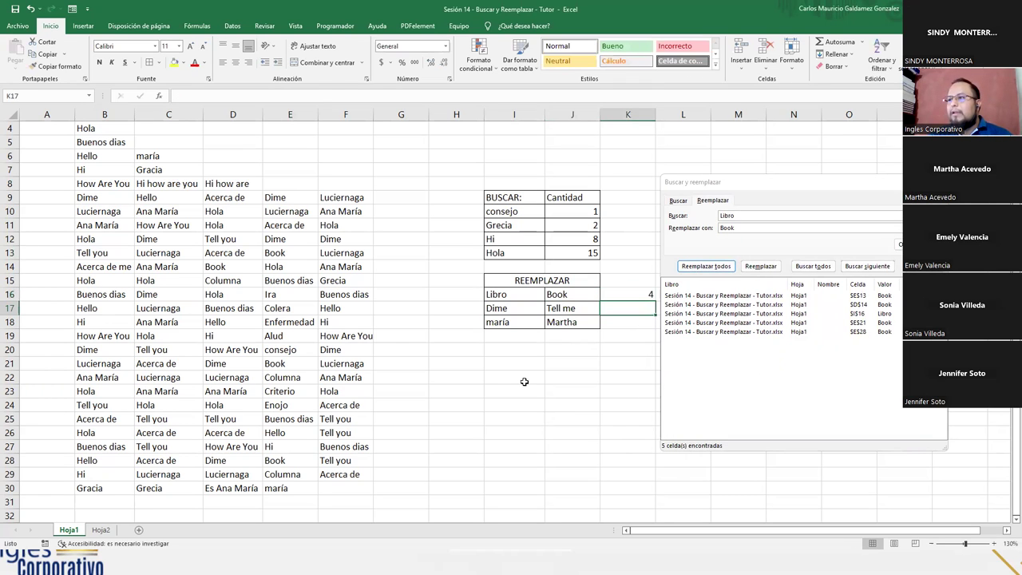
- Set up a replacement of "Dime" with "Tell me"
{"action": "left_click", "coordinate": [508, 309]}
{"action": "double_click", "coordinate": [734, 216]}
{"action": "type", "text": "D"}
{"action": "key", "text": "Tab"}
{"action": "type", "text": "T"}
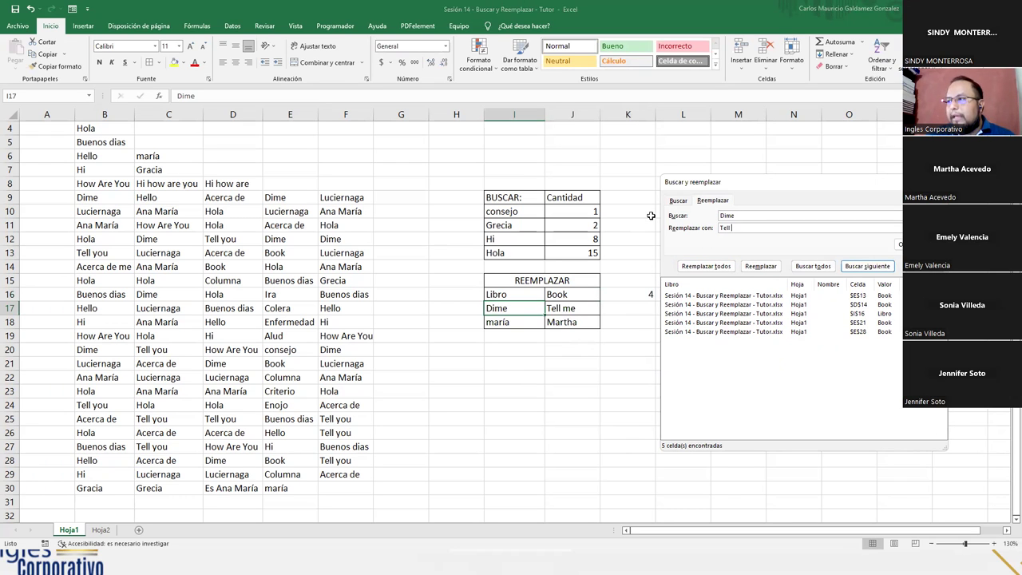
- Clear cell I17, list all "Dime" cells, and replace them all with "Tell me"
{"action": "left_click", "coordinate": [516, 308]}
{"action": "key", "text": "Delete"}
{"action": "left_click", "coordinate": [812, 268]}
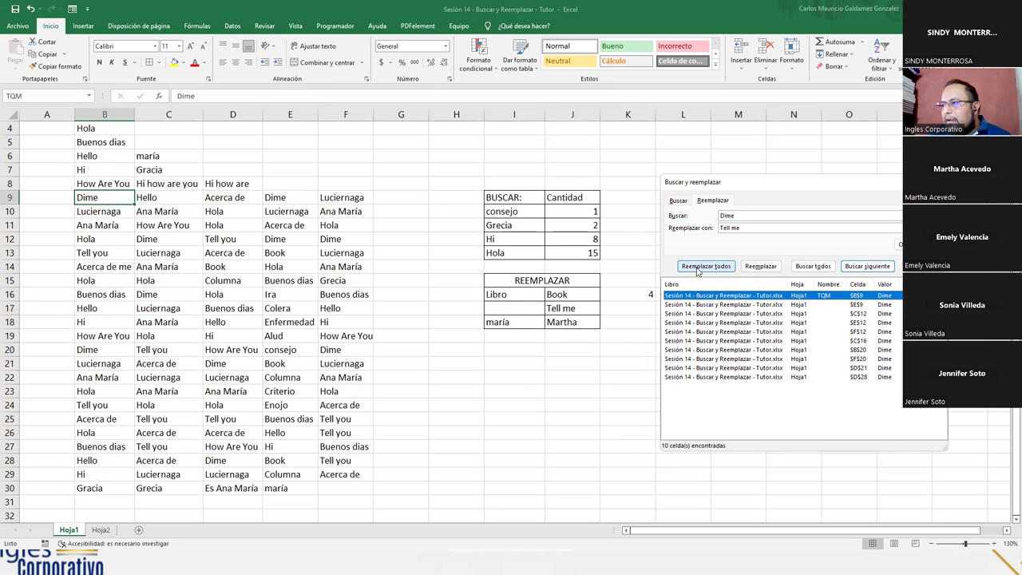
{"action": "left_click", "coordinate": [697, 268]}
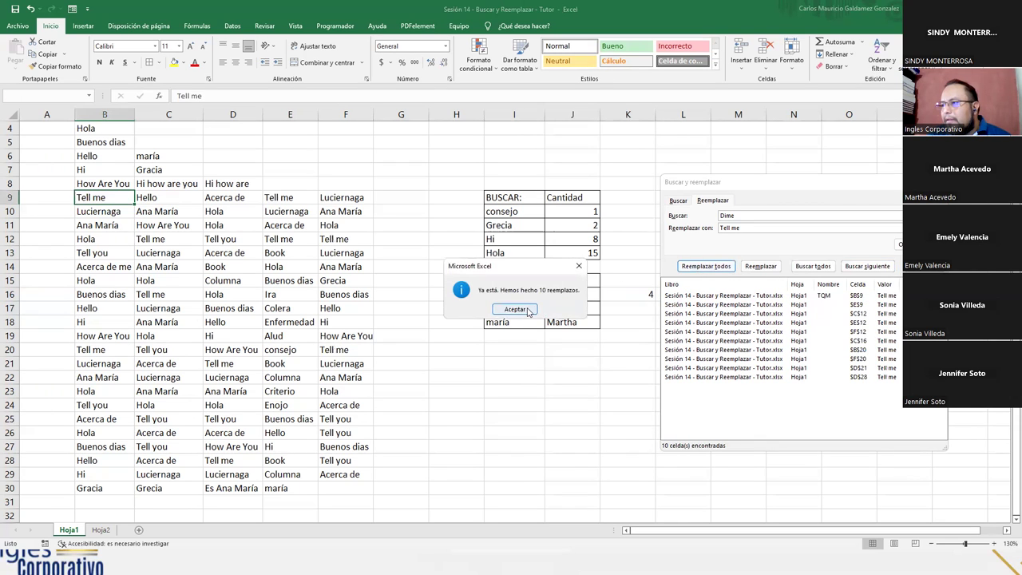
{"action": "left_click", "coordinate": [527, 310]}
- Enter "Dime" again in cell I17 of the REEMPLAZAR table
{"action": "left_click", "coordinate": [523, 306]}
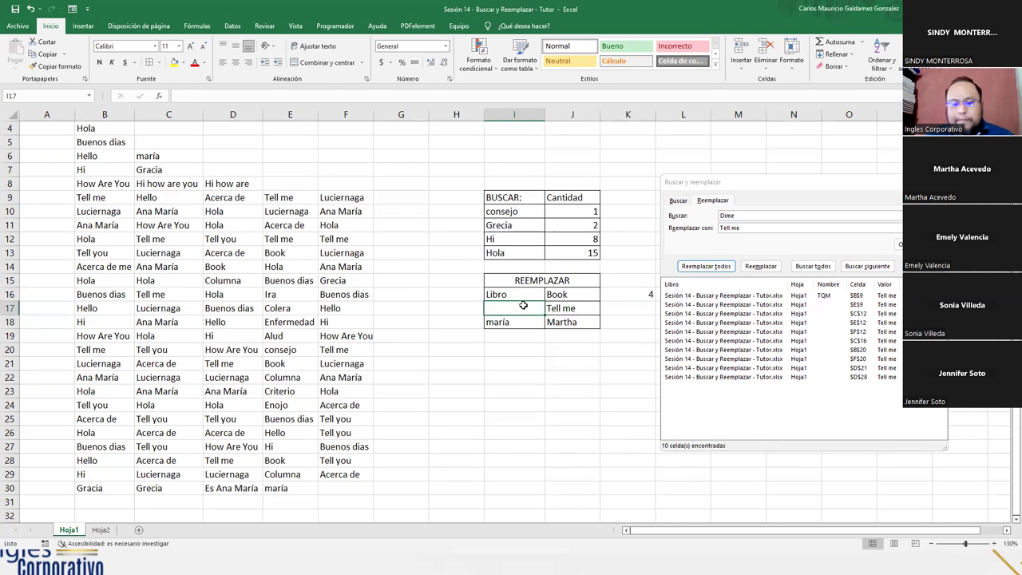
{"action": "type", "text": "Dime"}
{"action": "key", "text": "Return"}
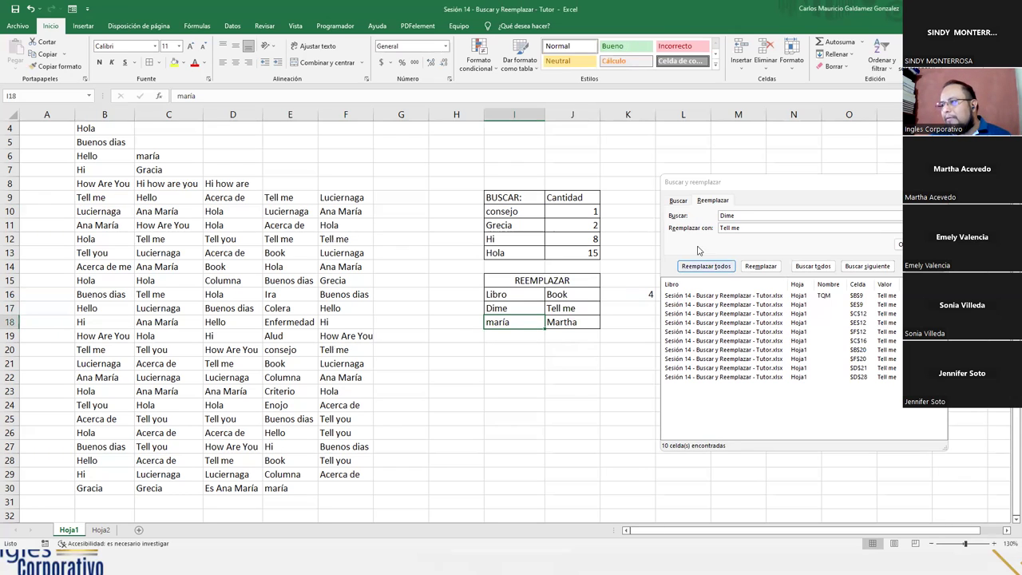
- Set up a replacement of the first name listed in I18 with the one listed in J18
{"action": "left_click_drag", "start_coordinate": [732, 216], "coordinate": [656, 215]}
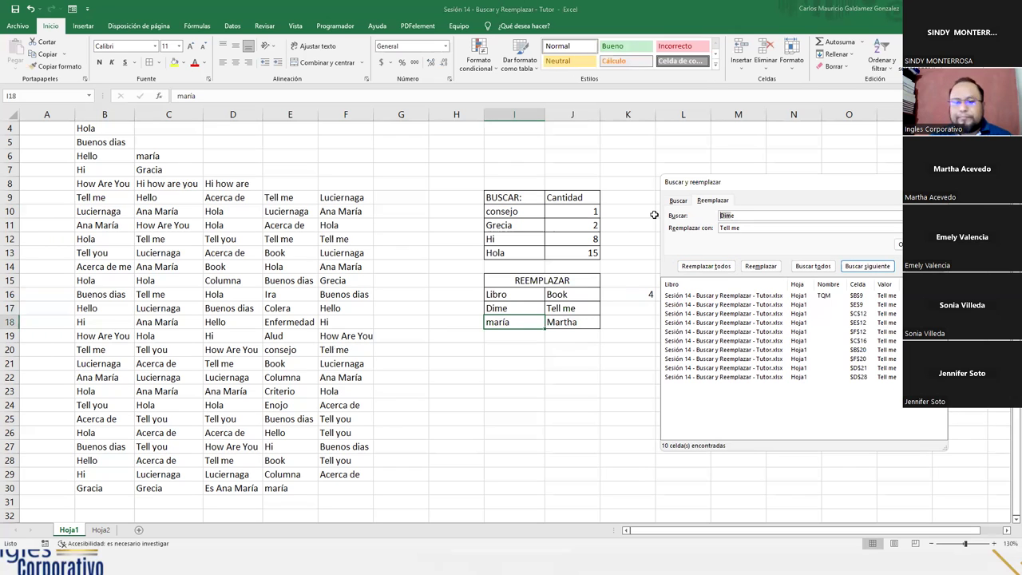
{"action": "key", "text": "BackSpace"}
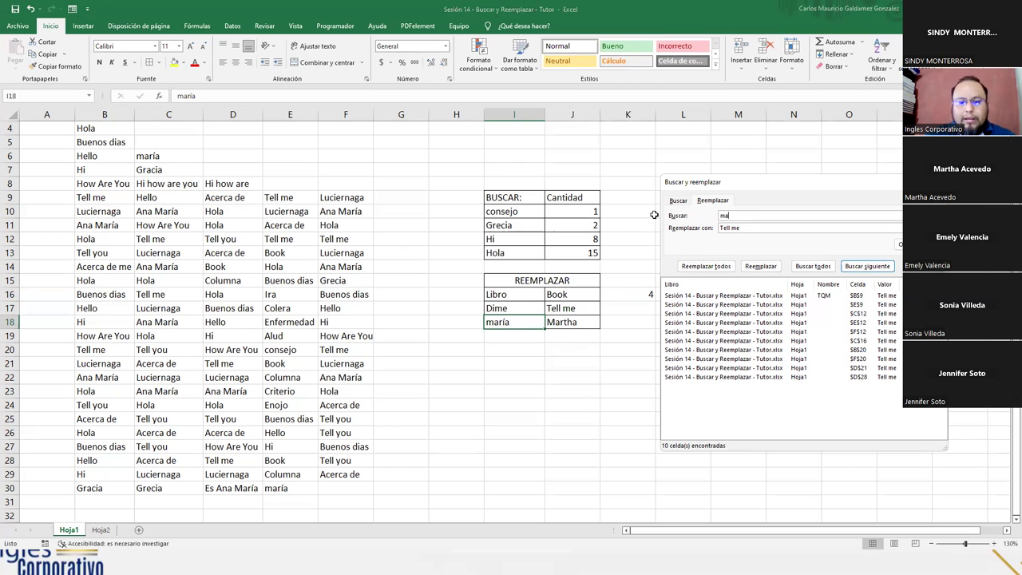
{"action": "type", "text": "maría"}
{"action": "key", "text": "Tab"}
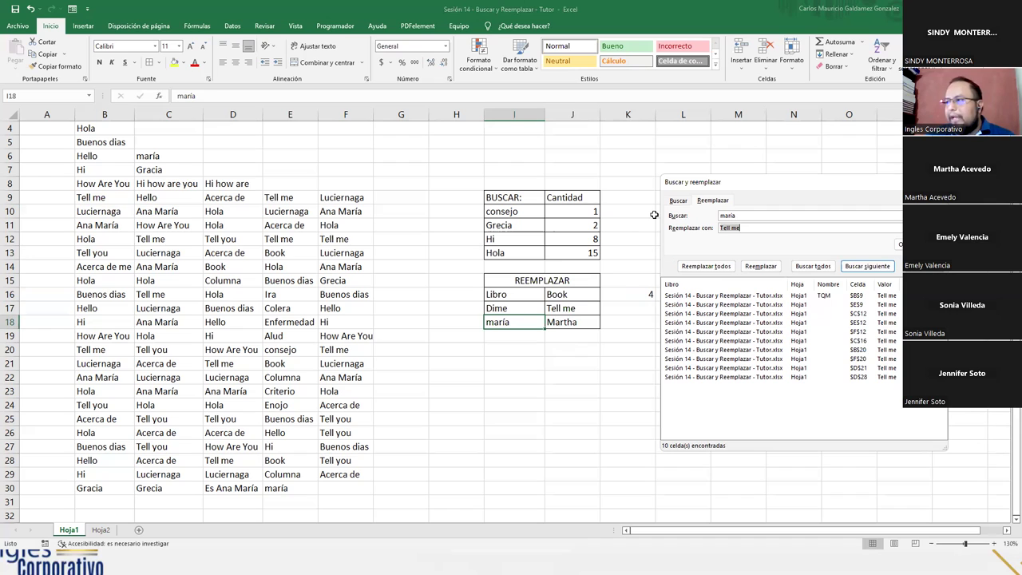
{"action": "type", "text": "Martha"}
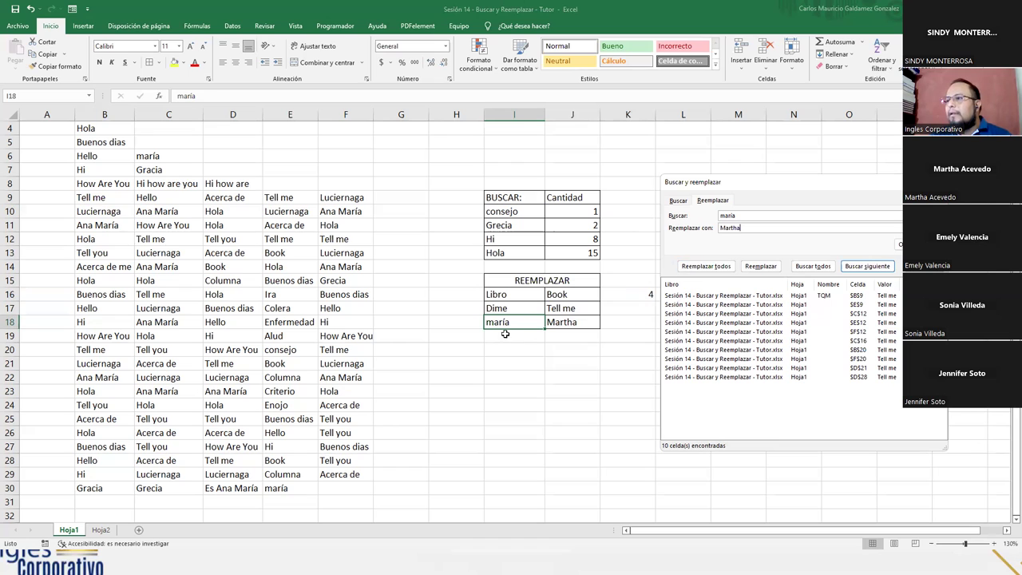
- Clear cell I18, list all cells matching the searched first name, and replace them all with the name in J18
{"action": "left_click", "coordinate": [502, 322]}
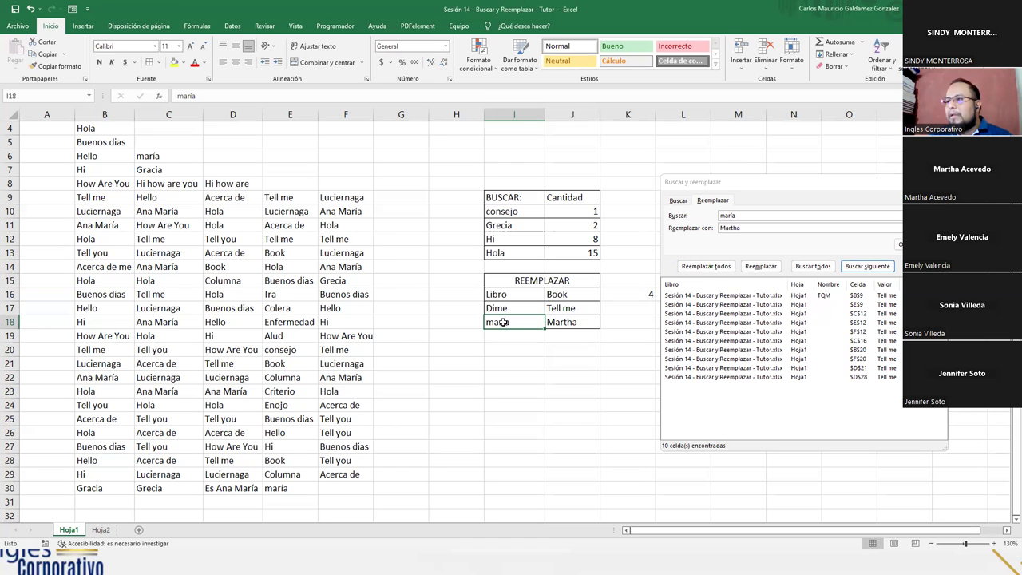
{"action": "key", "text": "Delete"}
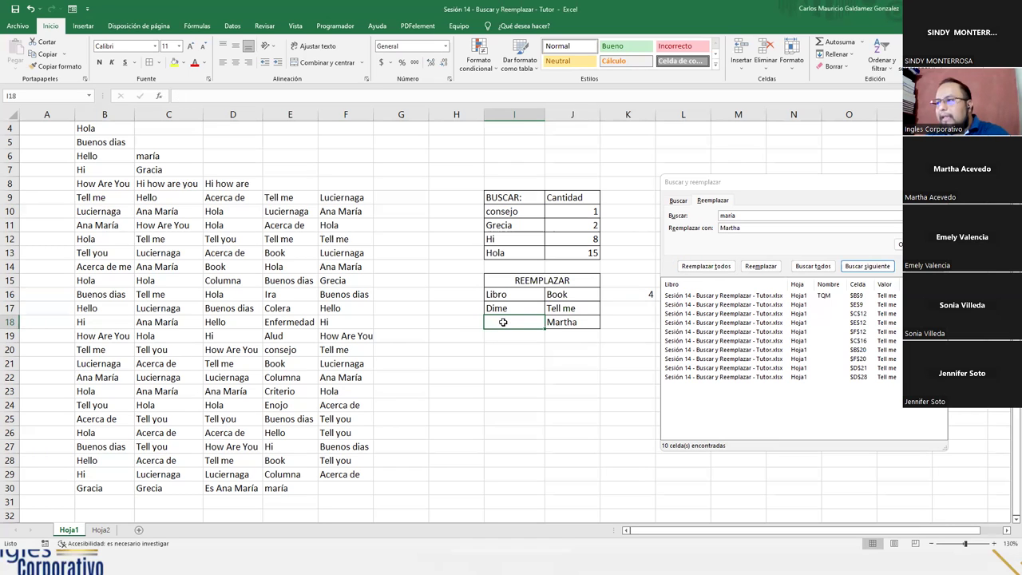
{"action": "left_click", "coordinate": [803, 270]}
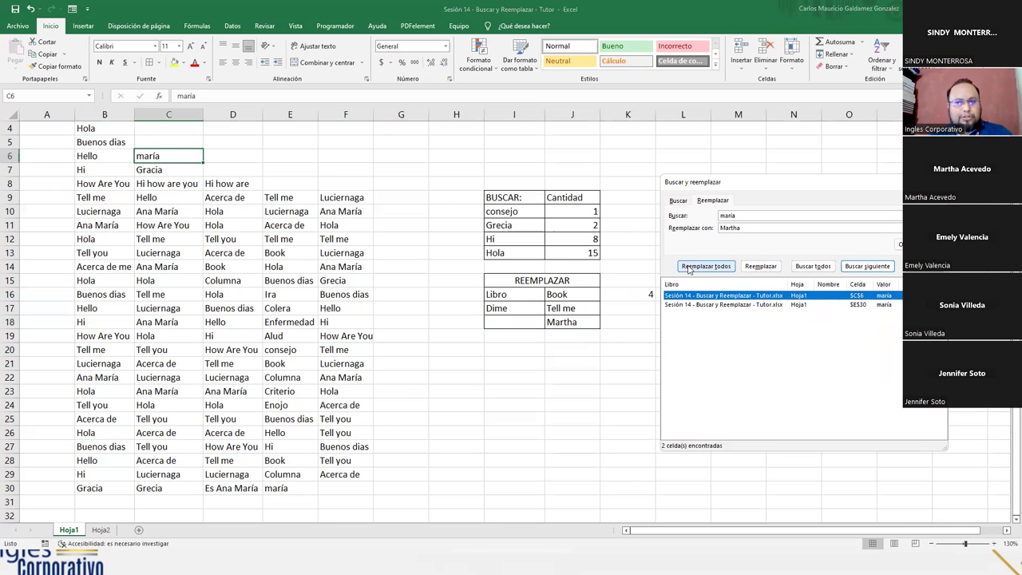
{"action": "left_click", "coordinate": [714, 271]}
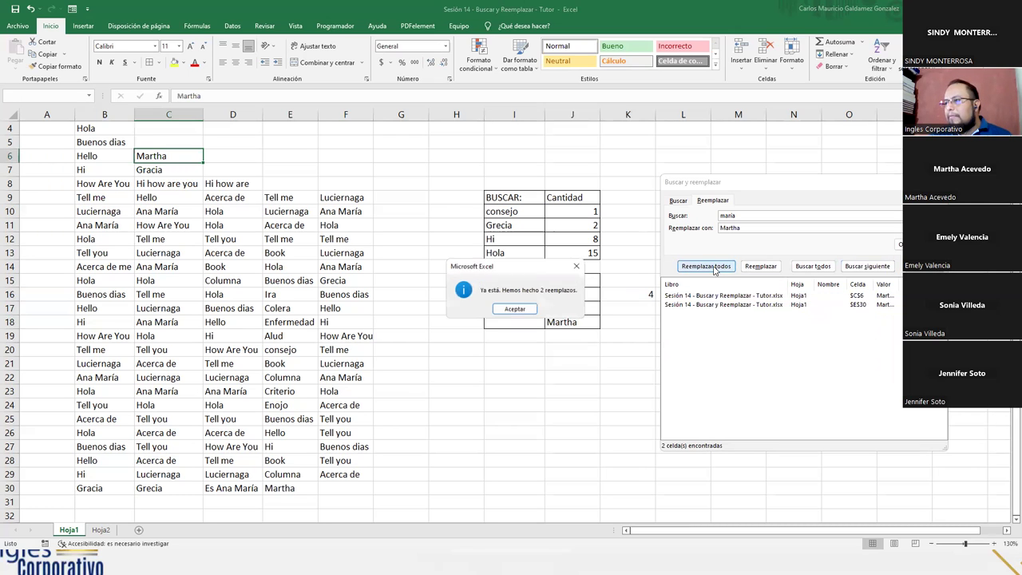
{"action": "left_click", "coordinate": [515, 320]}
- Enter the searched first name again in cell I18 of the REEMPLAZAR table
{"action": "left_click", "coordinate": [515, 323]}
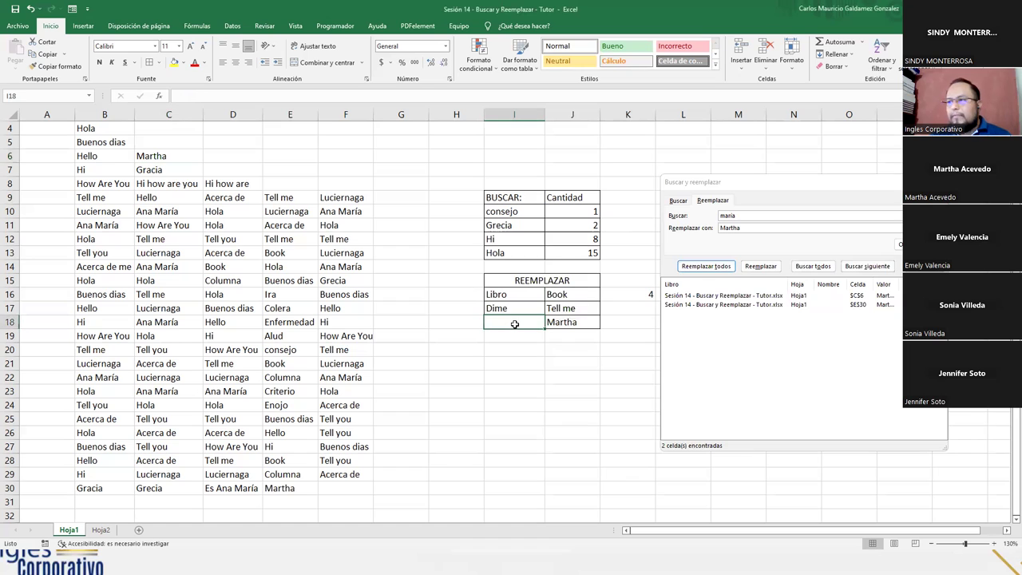
{"action": "type", "text": "mar"}
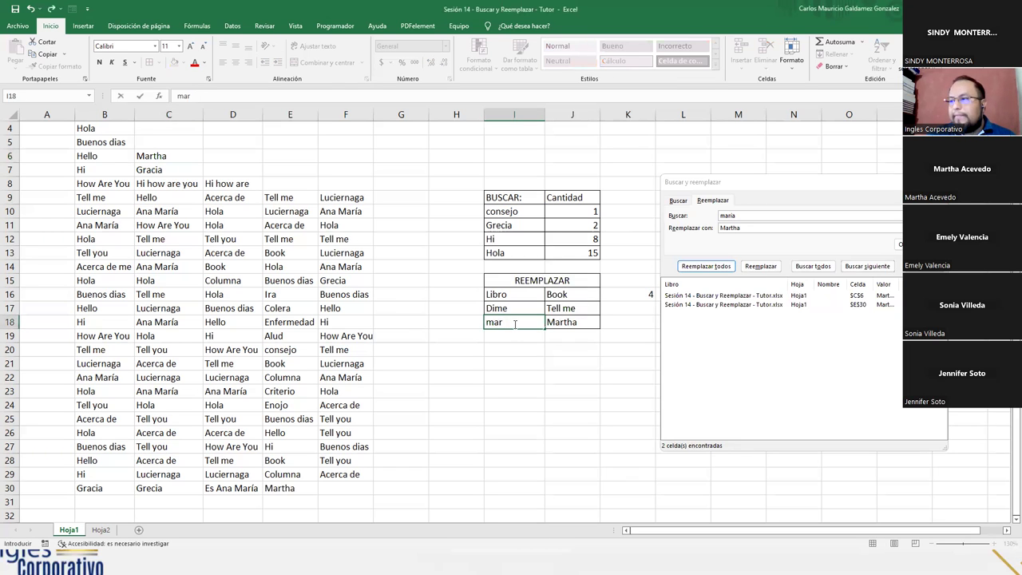
{"action": "type", "text": "ía"}
{"action": "key", "text": "Return"}
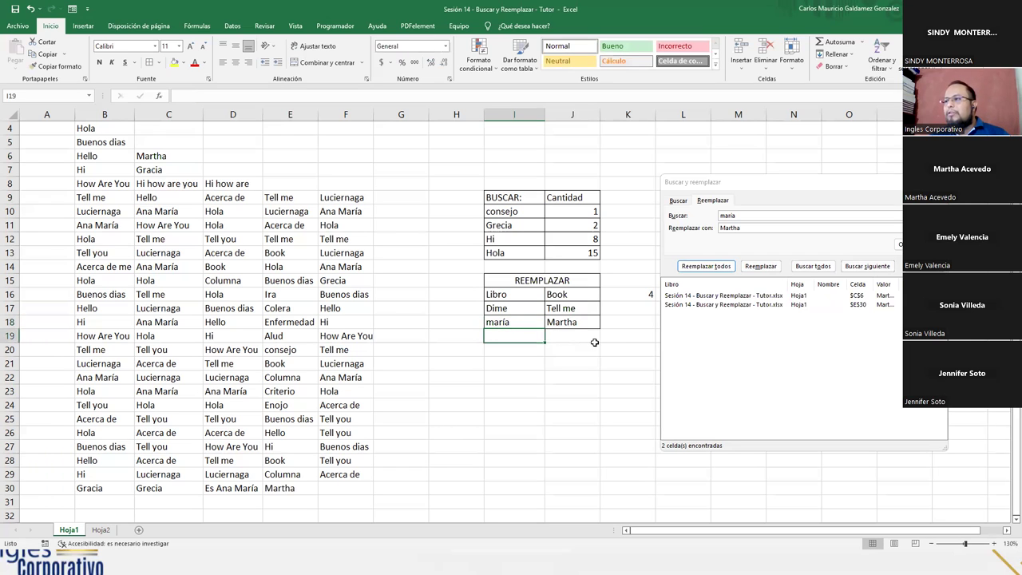
- Enter the replacement counts 2 in K18 and 10 in K17, and close the Find and Replace dialog
{"action": "left_click", "coordinate": [622, 320]}
{"action": "type", "text": "2"}
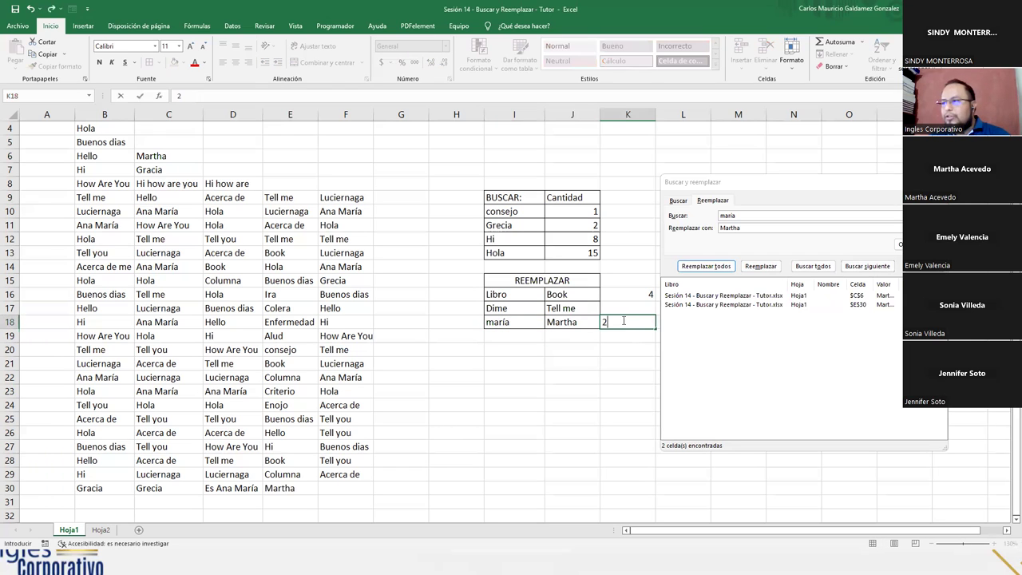
{"action": "left_click", "coordinate": [622, 307]}
{"action": "type", "text": "10"}
{"action": "key", "text": "Return"}
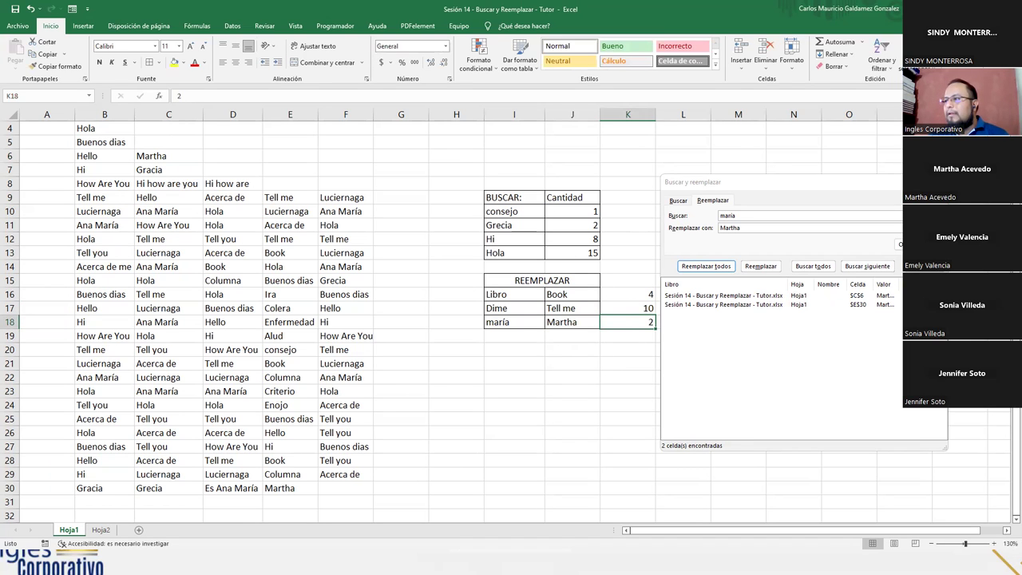
{"action": "key", "text": "Escape"}
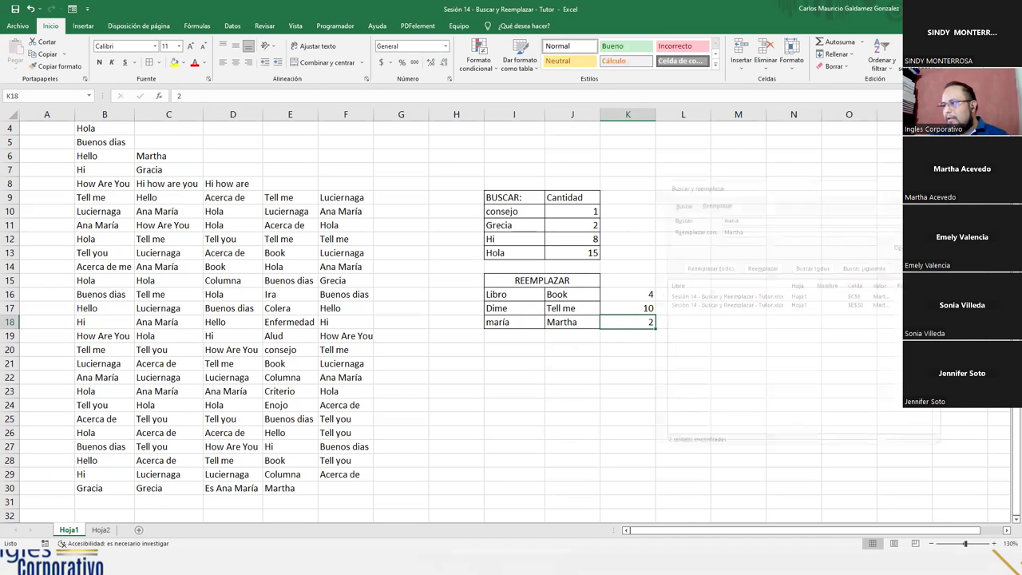
{"action": "left_click", "coordinate": [643, 365]}
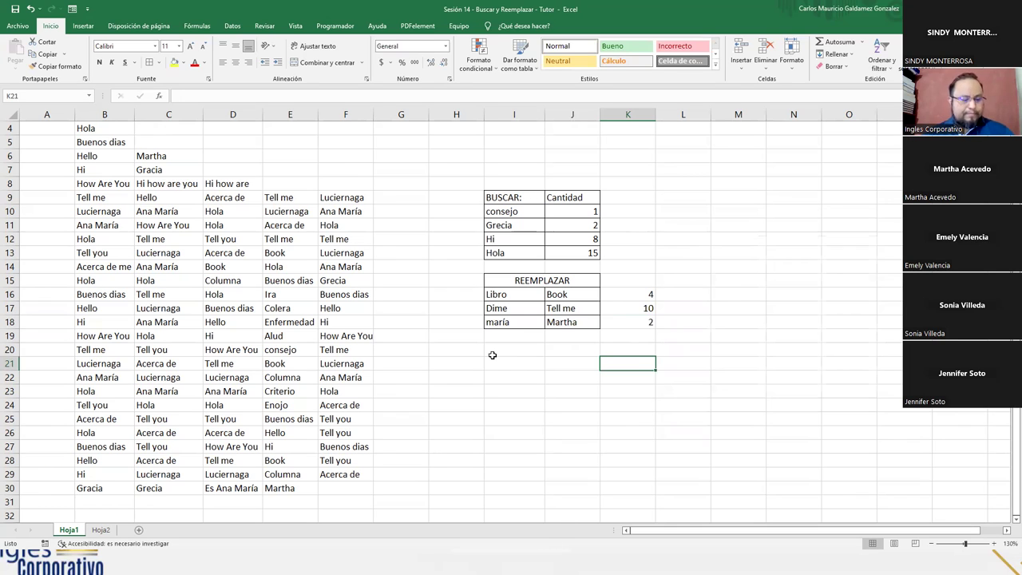
- Switch to sheet Hoja2 and select the empty cell N6 beside the word data
{"action": "left_click", "coordinate": [111, 535]}
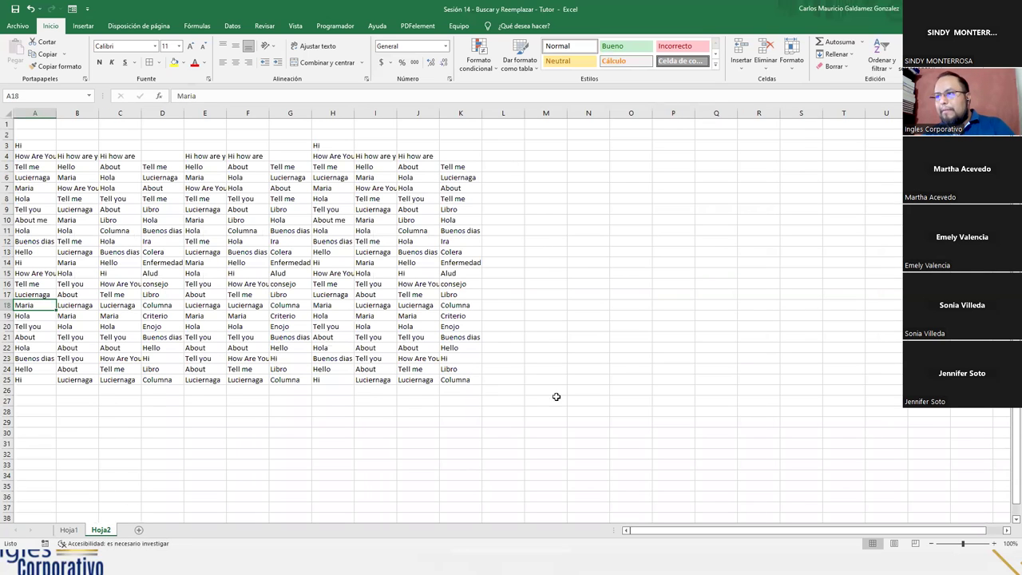
{"action": "scroll", "coordinate": [531, 403], "scroll_direction": "down", "scroll_amount": 1}
{"action": "scroll", "coordinate": [531, 403], "scroll_direction": "up", "scroll_amount": 1}
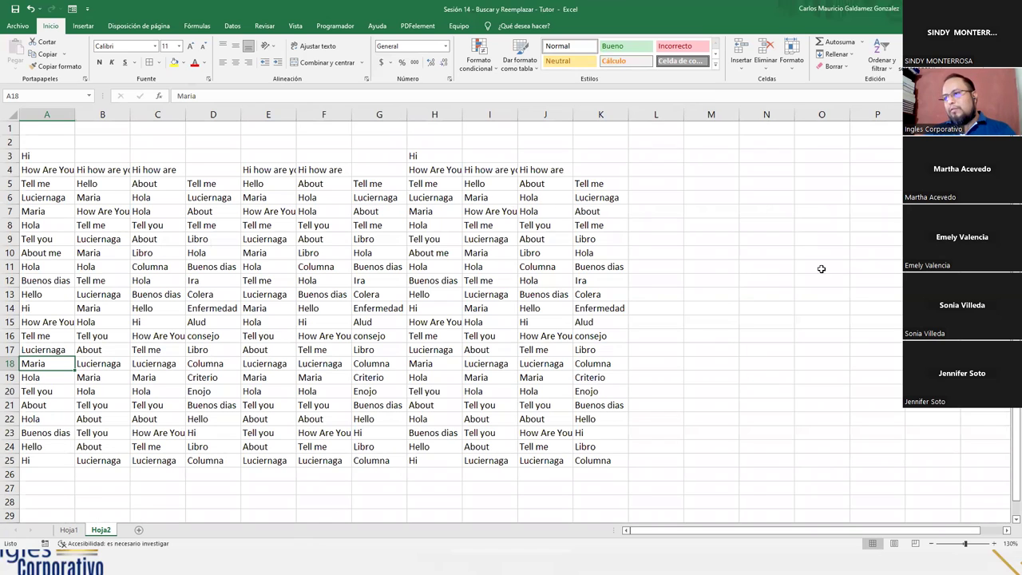
{"action": "left_click", "coordinate": [755, 206]}
{"action": "left_click", "coordinate": [751, 197]}
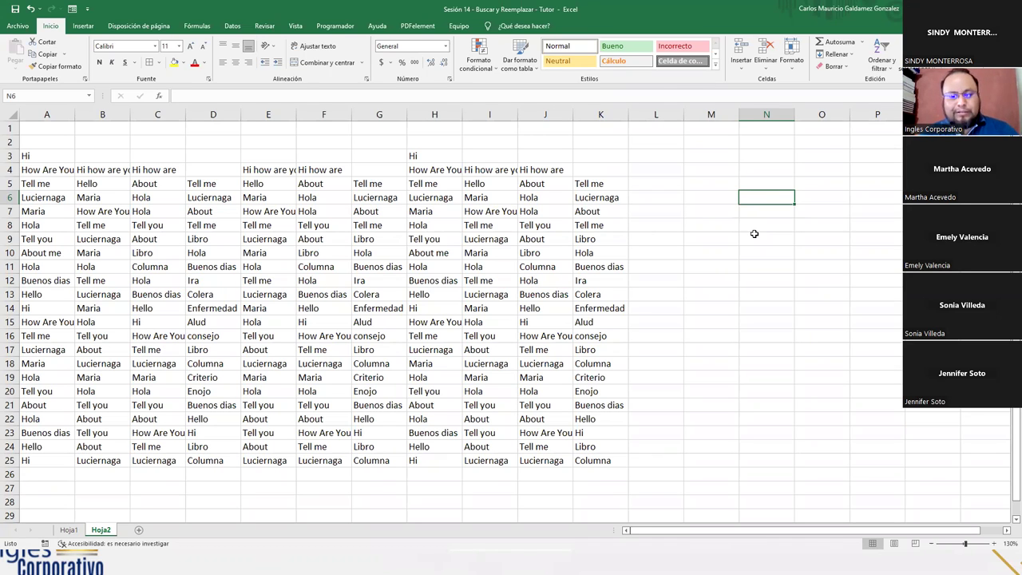
{"action": "type", "text": "Buscar}}}"}
{"action": "key", "text": "BackSpace"}
{"action": "key", "text": "BackSpace"}
{"action": "key", "text": "BackSpace"}
{"action": "key", "text": "BackSpace"}
{"action": "key", "text": "BackSpace"}
{"action": "key", "text": "BackSpace"}
{"action": "key", "text": "BackSpace"}
{"action": "key", "text": "BackSpace"}
{"action": "key", "text": "BackSpace"}
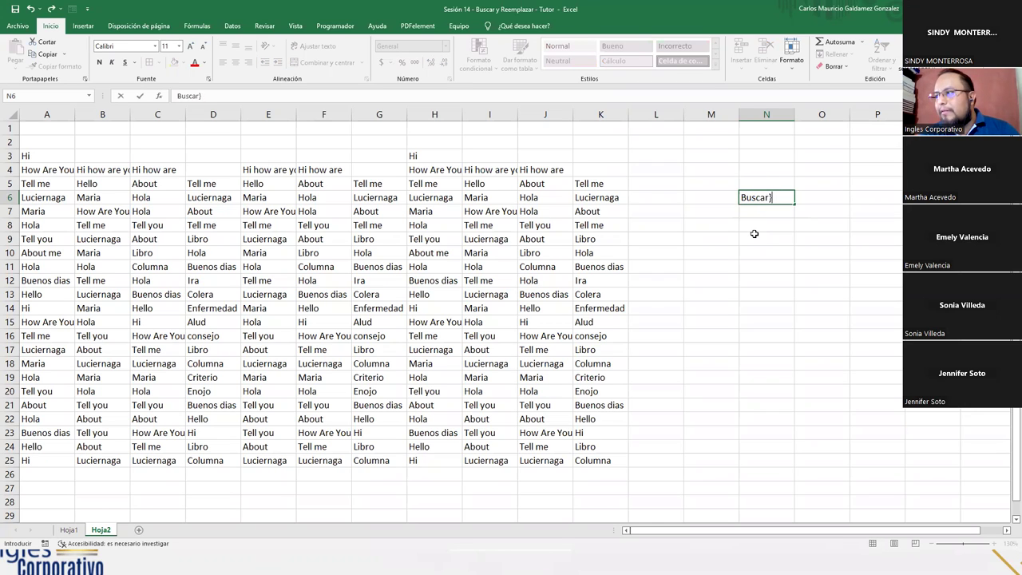
- Enter the table headers "BUSQUEDA" in N6 and "CANTIDAD" in O6
{"action": "type", "text": "BUSQUEDA"}
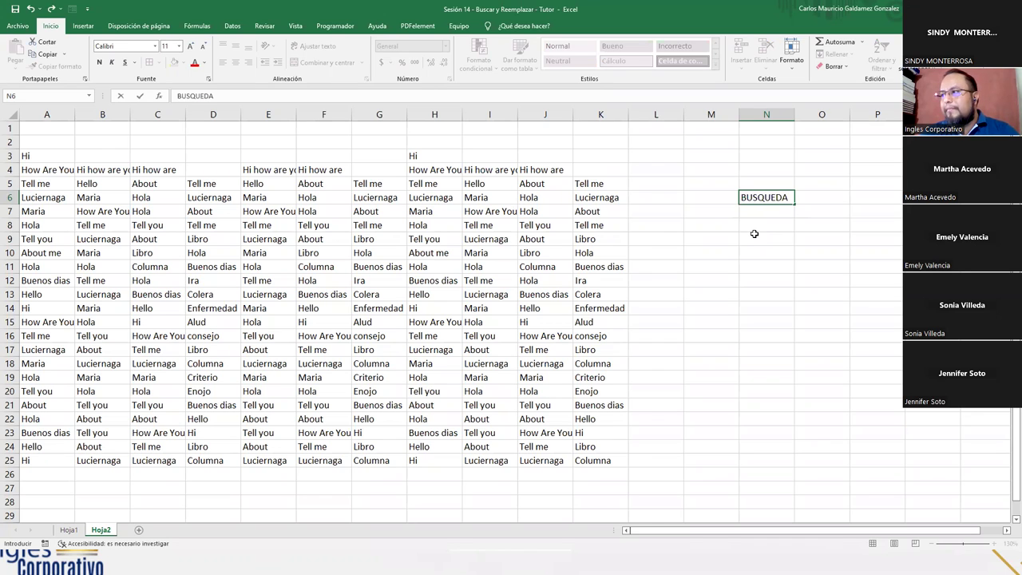
{"action": "key", "text": "Tab"}
{"action": "type", "text": "CANTIDAD"}
{"action": "key", "text": "Return"}
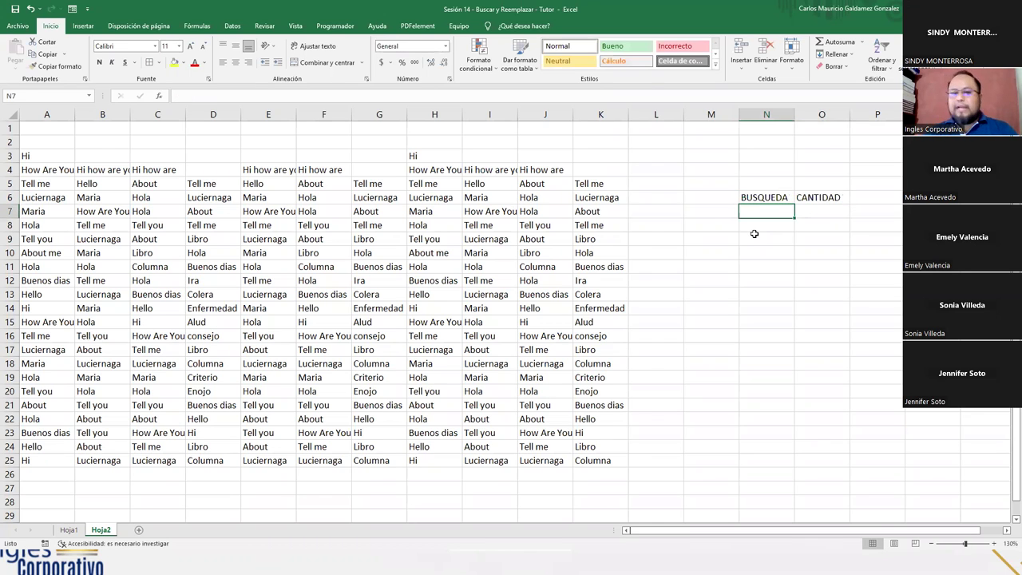
- Fill the BUSQUEDA column in N7:N11 with the words Ira, Alud, Enojo, Columna and Buenos dias
{"action": "type", "text": "Ira"}
{"action": "key", "text": "Return"}
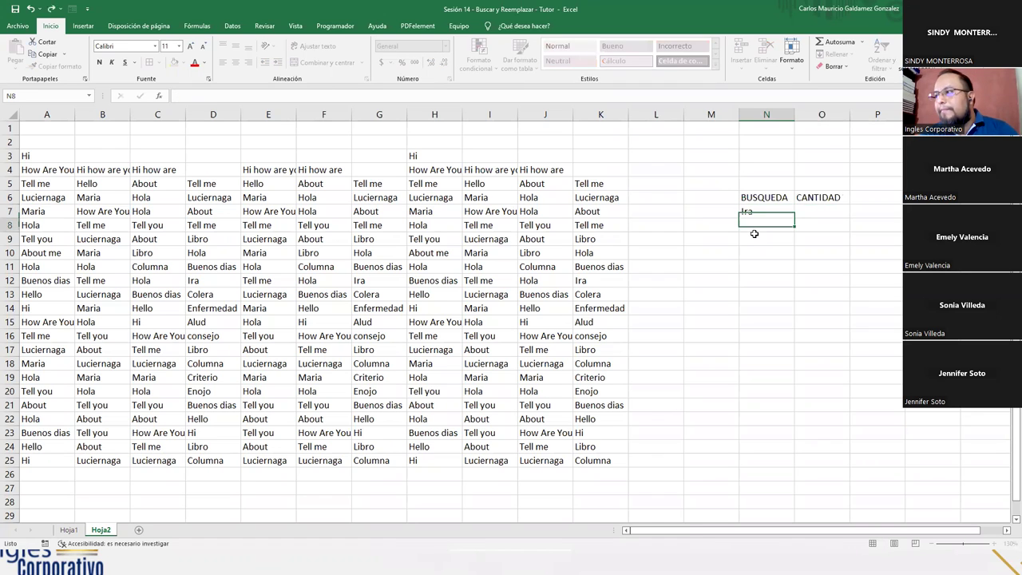
{"action": "type", "text": "Alud"}
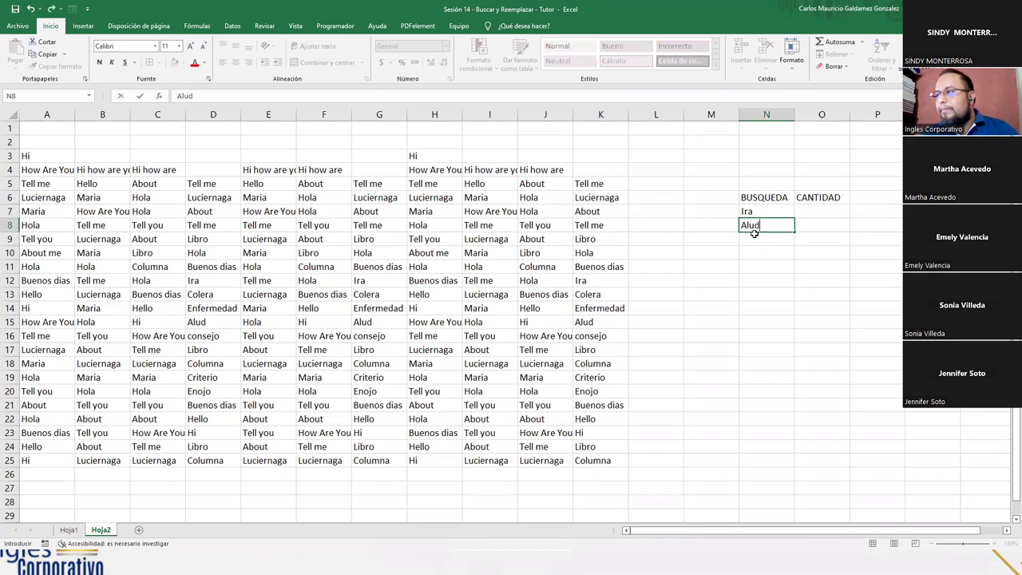
{"action": "key", "text": "Return"}
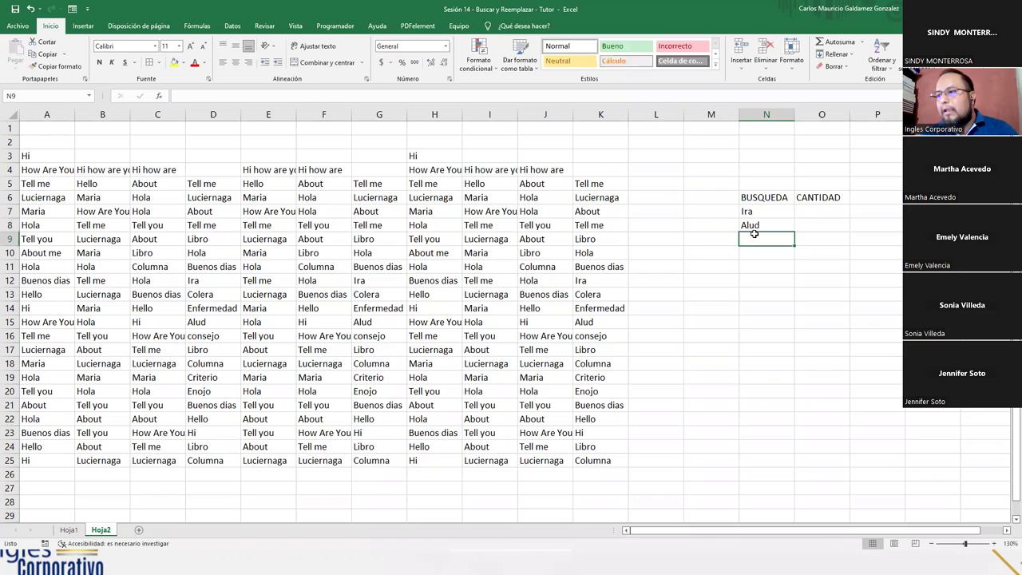
{"action": "type", "text": "Enoj"}
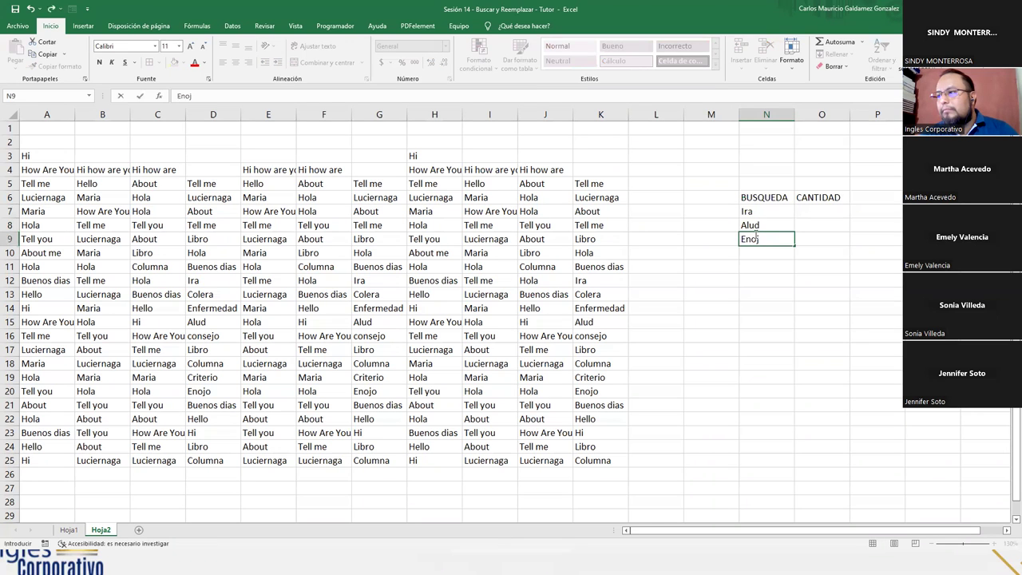
{"action": "type", "text": "o"}
{"action": "key", "text": "Return"}
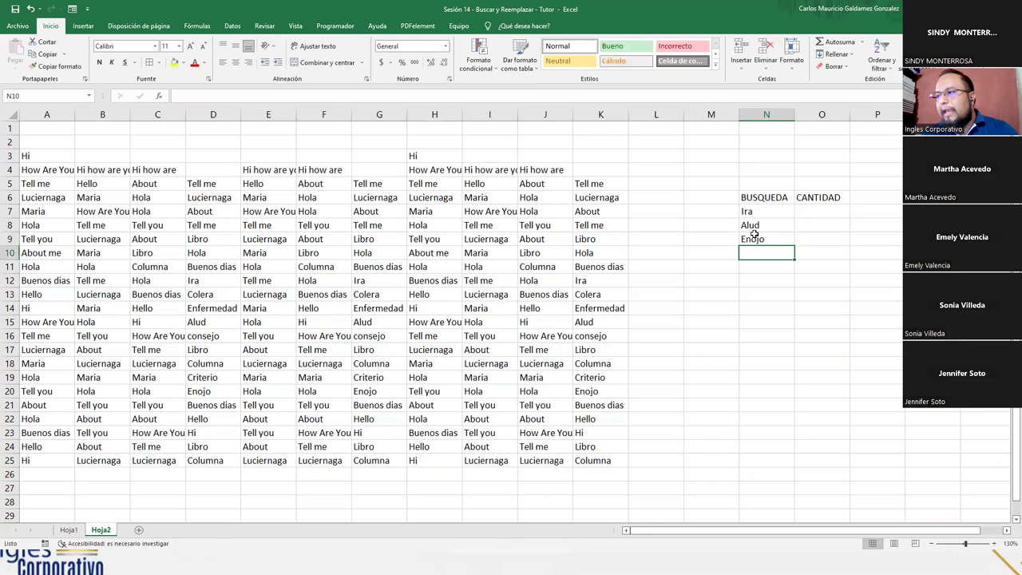
{"action": "type", "text": "Columna"}
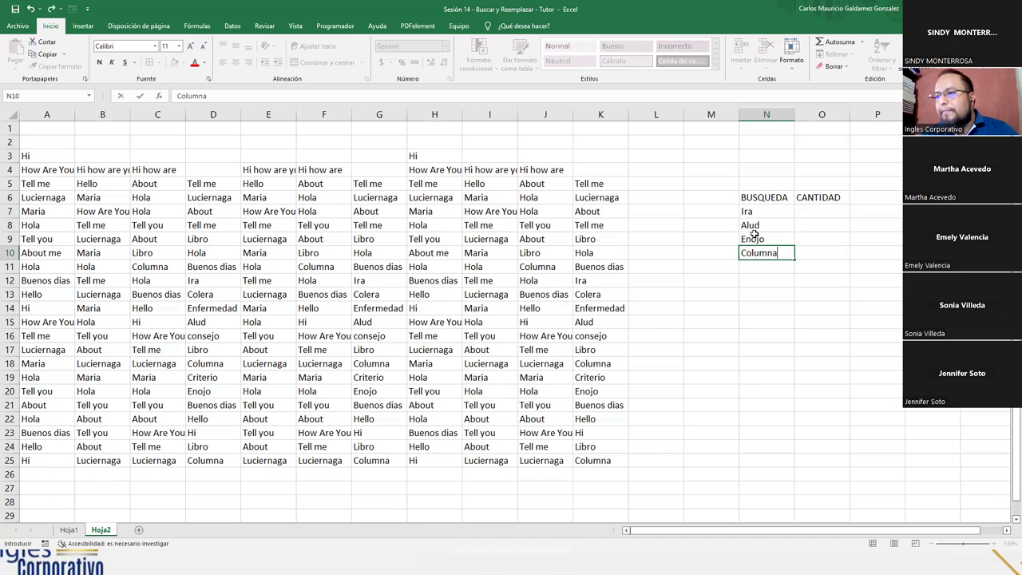
{"action": "key", "text": "Return"}
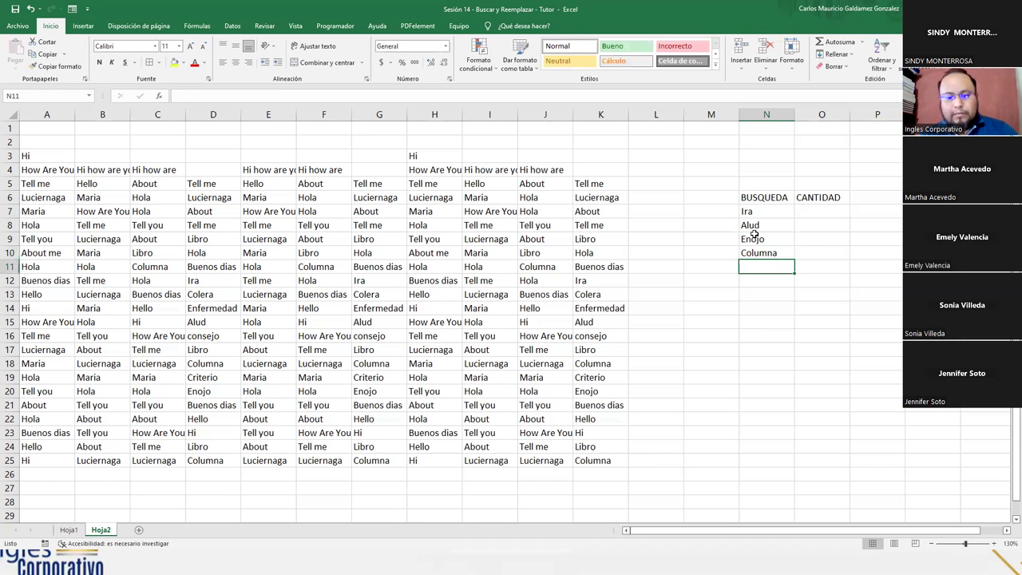
{"action": "type", "text": "Buenos dias"}
{"action": "key", "text": "Return"}
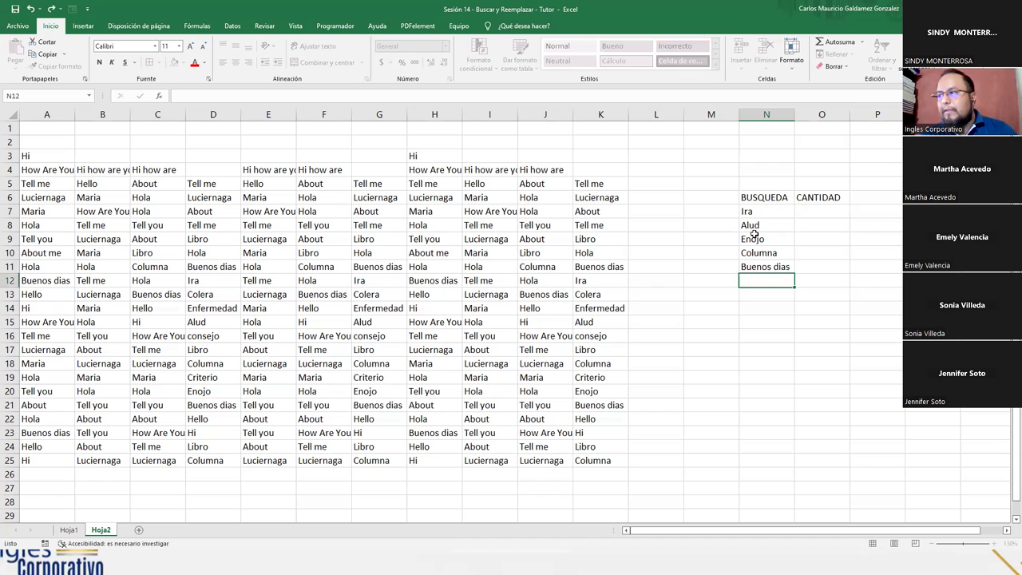
- Enter the header "REEMPLAZO" for a second table in cell N16, below the search table
{"action": "key", "text": "Down"}
{"action": "key", "text": "Down"}
{"action": "key", "text": "Down"}
{"action": "key", "text": "Down"}
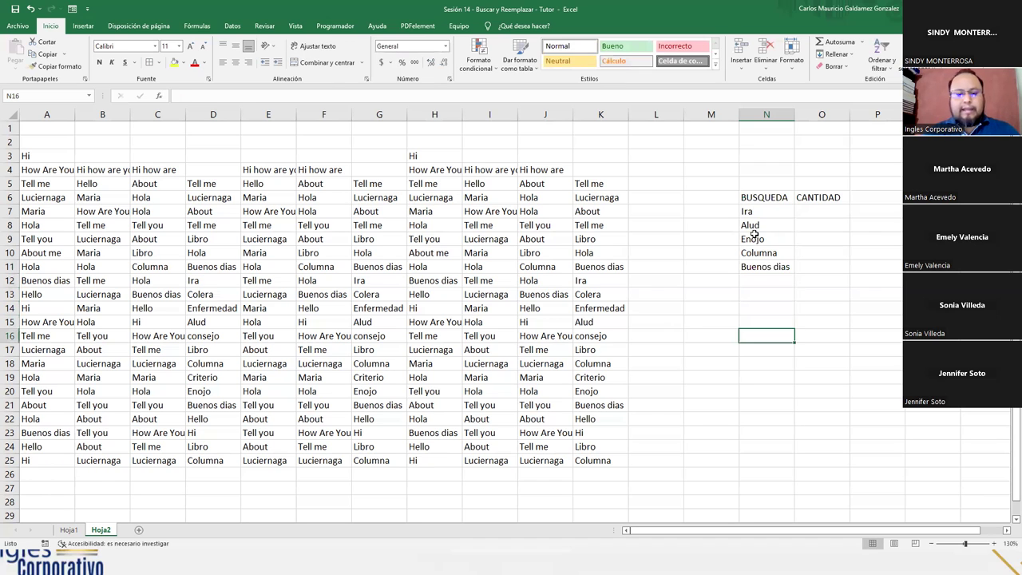
{"action": "type", "text": "REEMPLAZO"}
{"action": "key", "text": "Return"}
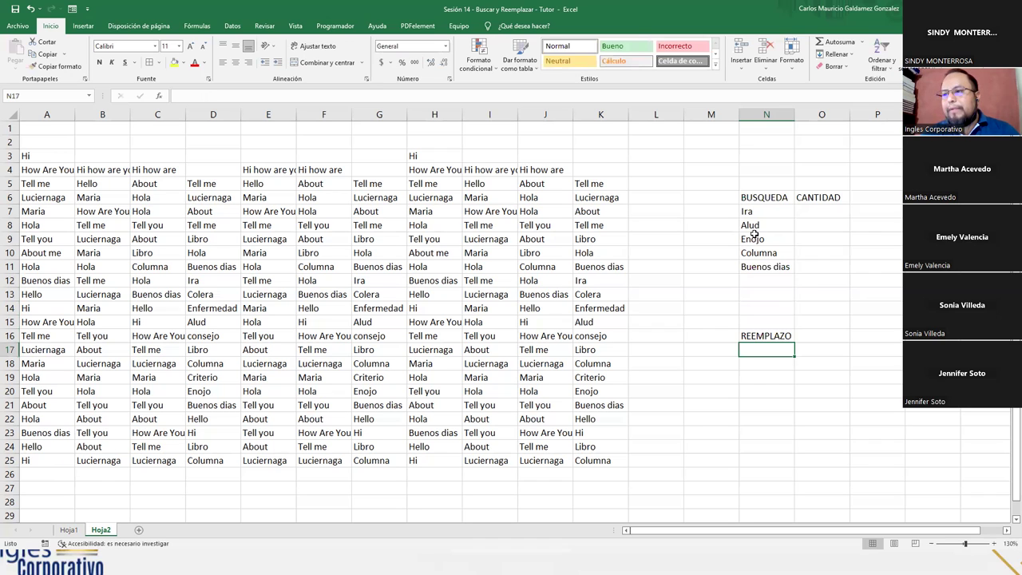
- Enter the first two replacement pairs in N17:O18: "Tell me" with "Quizas" and "consejo" with "Inocencia"
{"action": "type", "text": "Tell"}
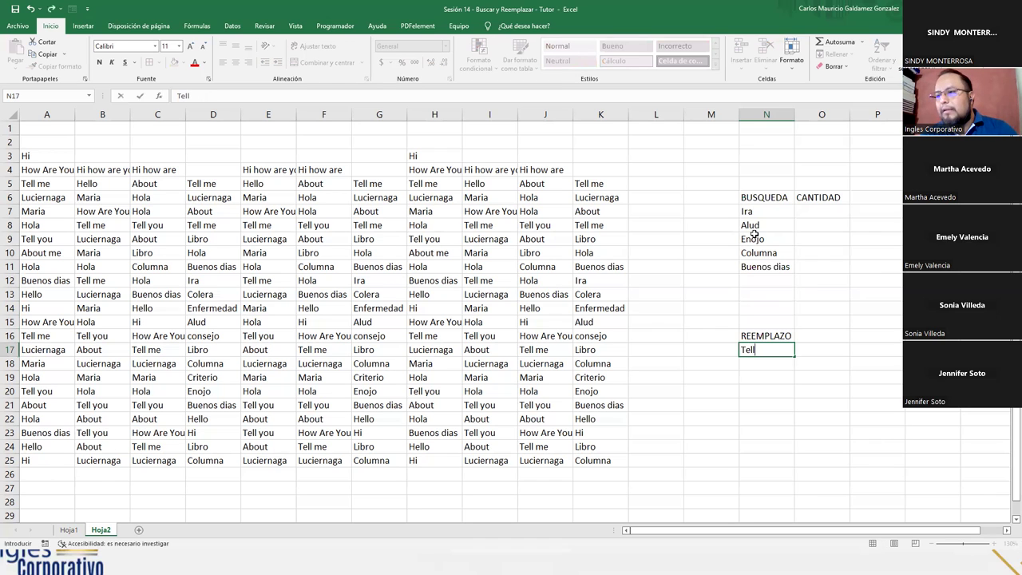
{"action": "type", "text": " me"}
{"action": "key", "text": "Tab"}
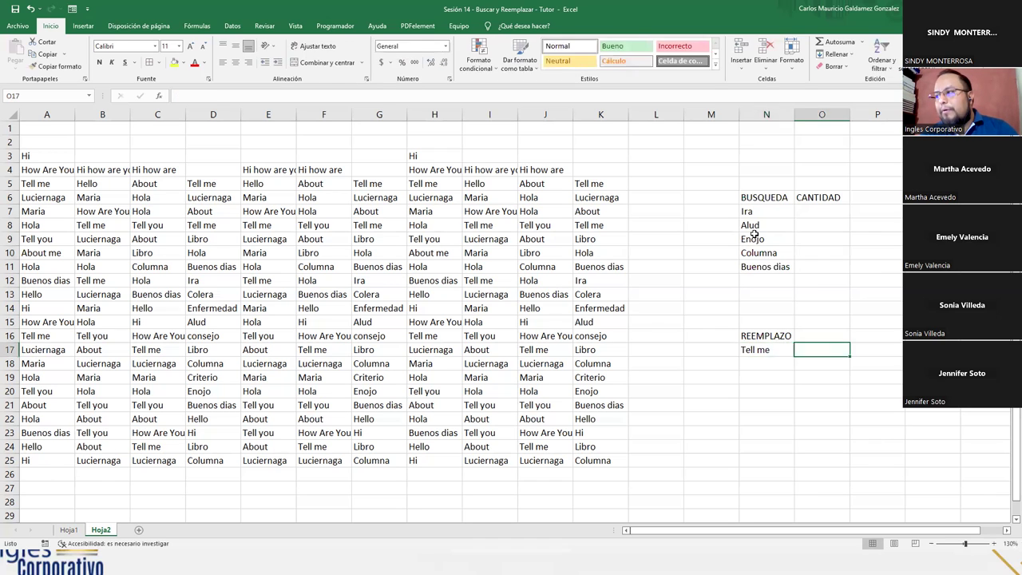
{"action": "type", "text": "Quizas"}
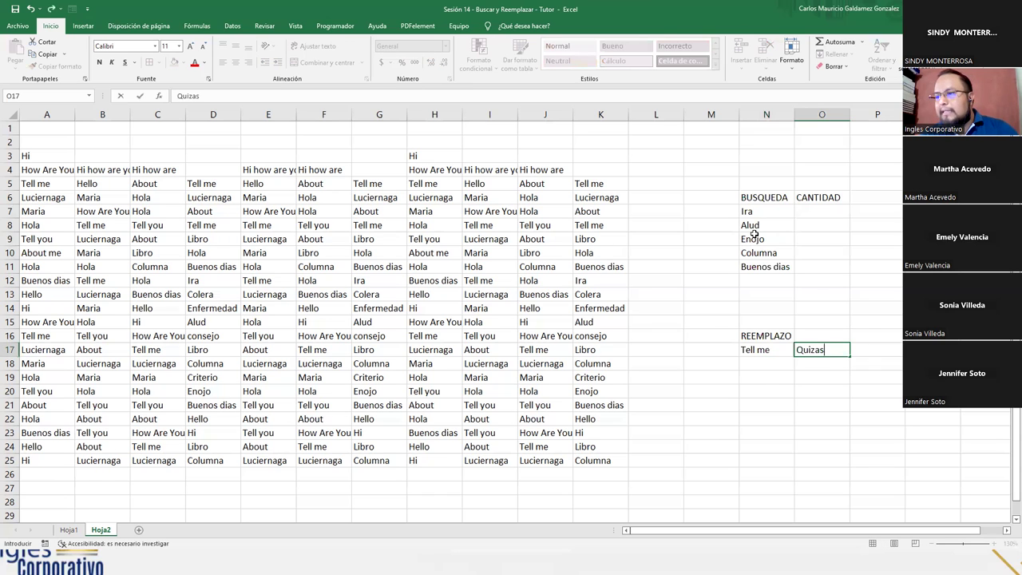
{"action": "key", "text": "Return"}
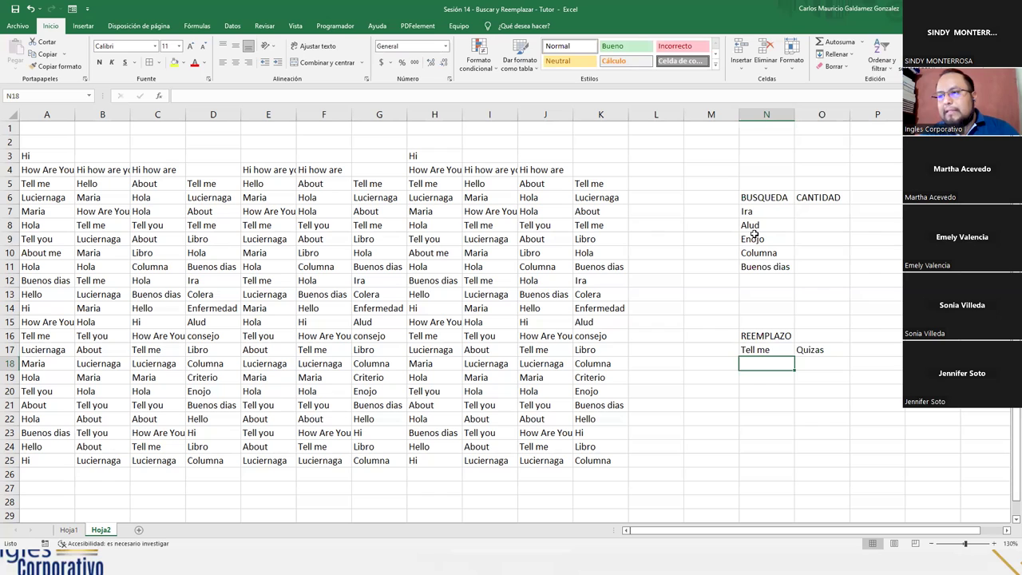
{"action": "type", "text": "consejo"}
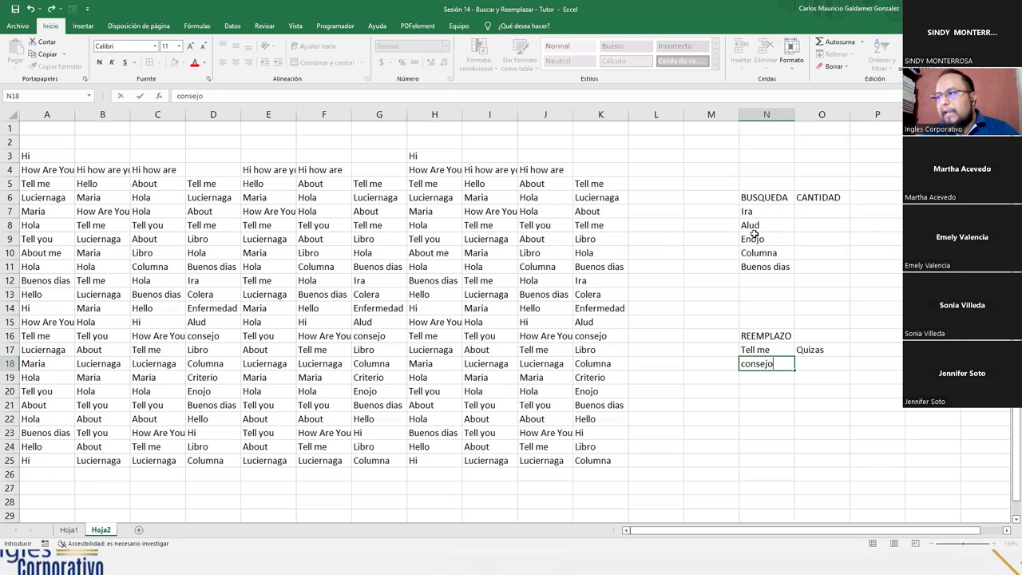
{"action": "key", "text": "Tab"}
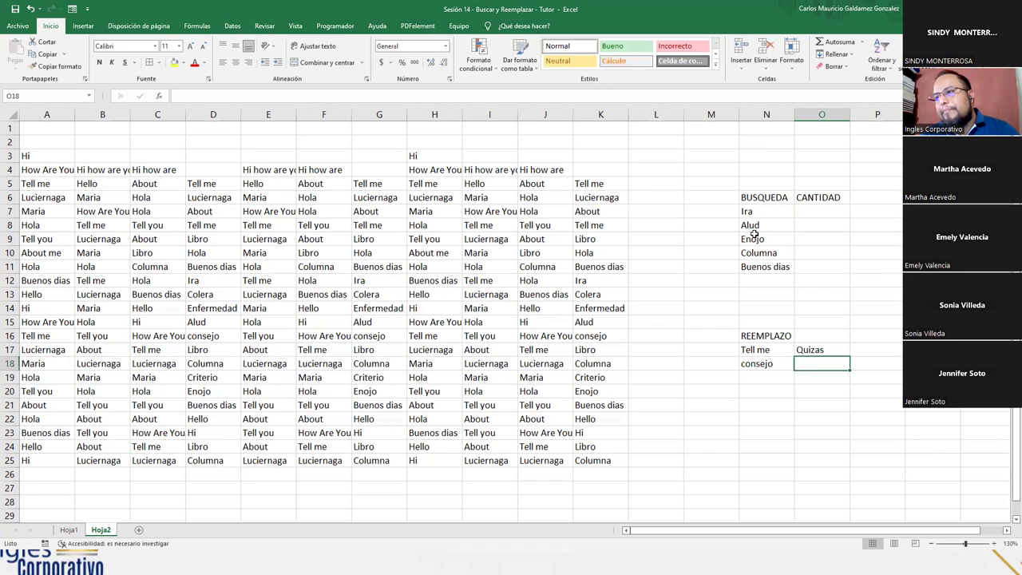
{"action": "type", "text": "Inocencia"}
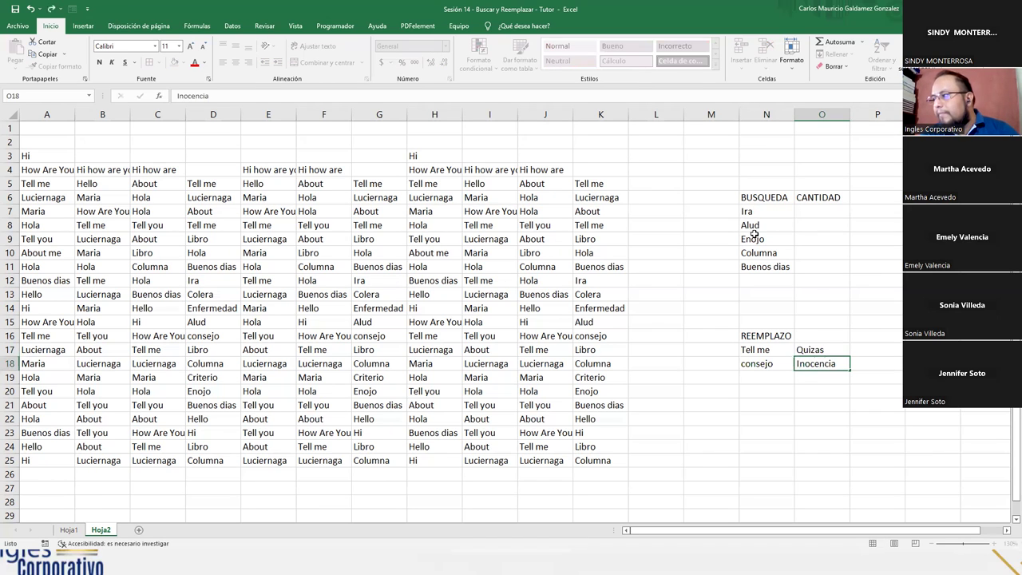
{"action": "key", "text": "Return"}
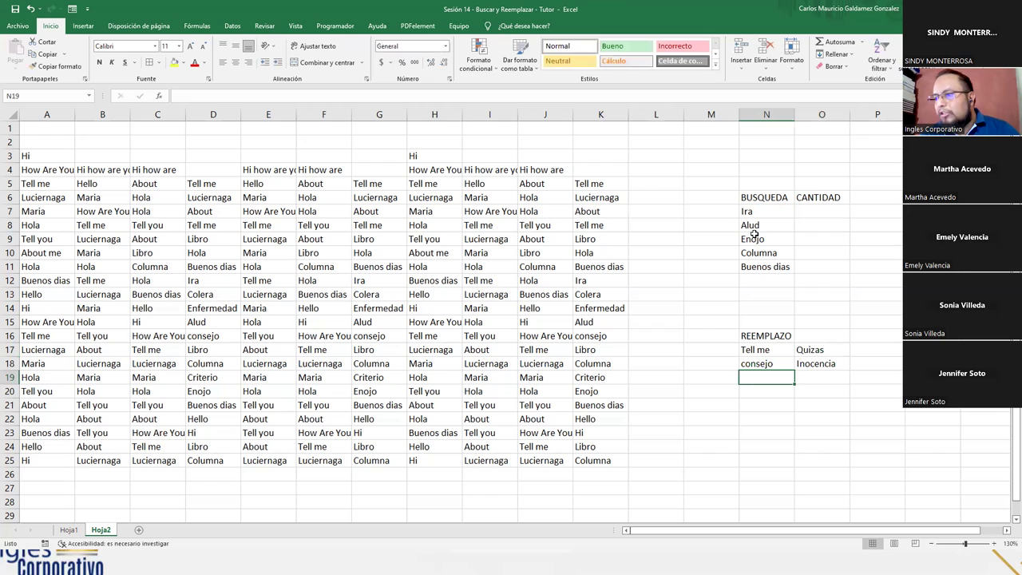
- Add the replacement pairs "Enfermedad" with "Sick" and "Luciernaga" with "Give me" in N19:O20
{"action": "type", "text": "Enfermedad"}
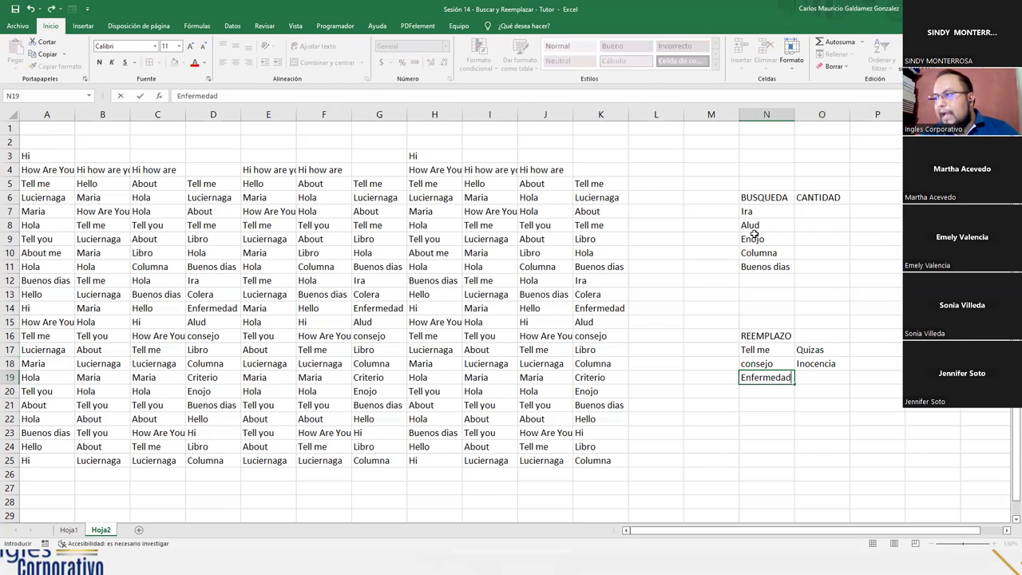
{"action": "key", "text": "Tab"}
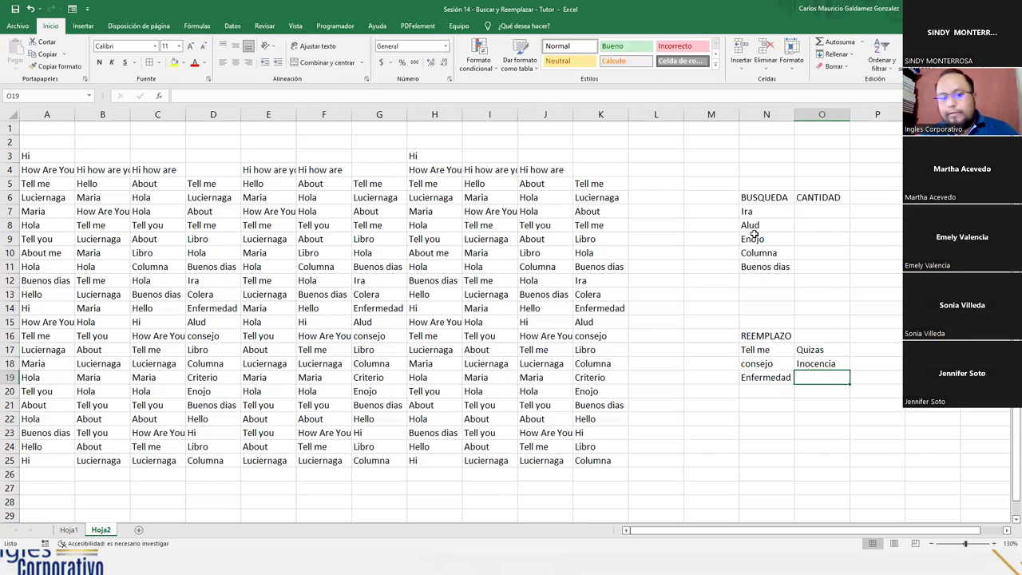
{"action": "type", "text": "Sick"}
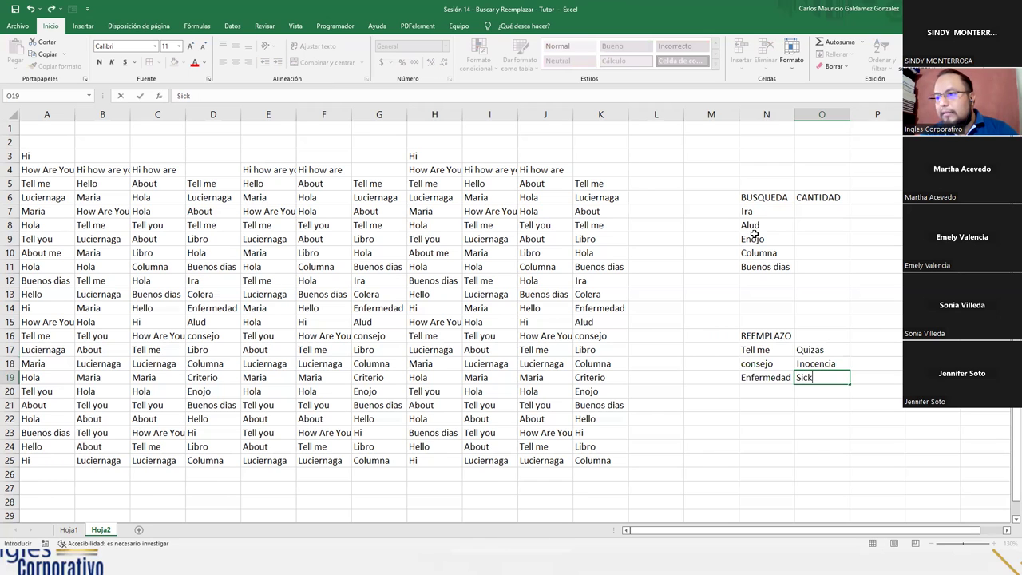
{"action": "key", "text": "Return"}
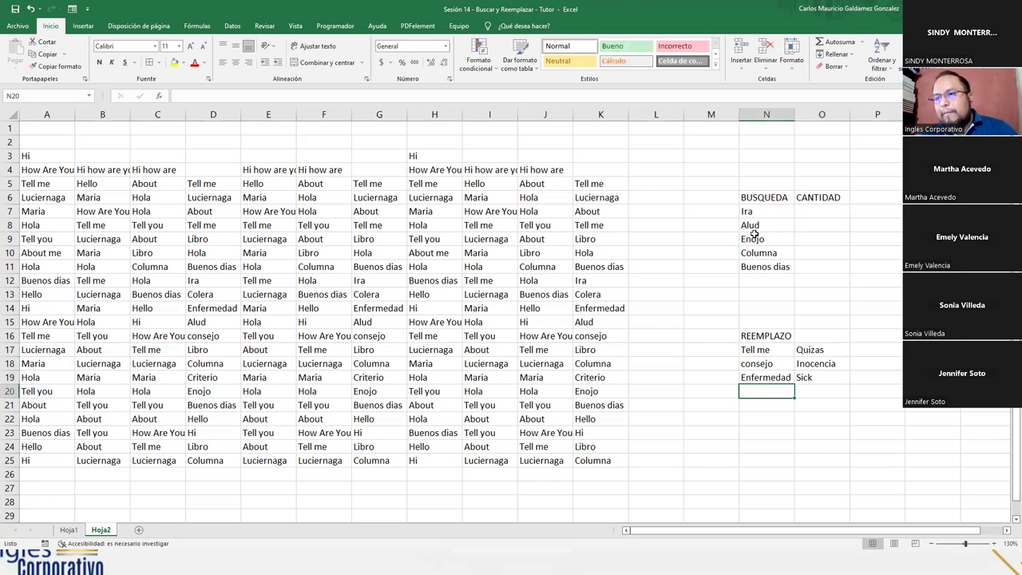
{"action": "type", "text": "Lucie"}
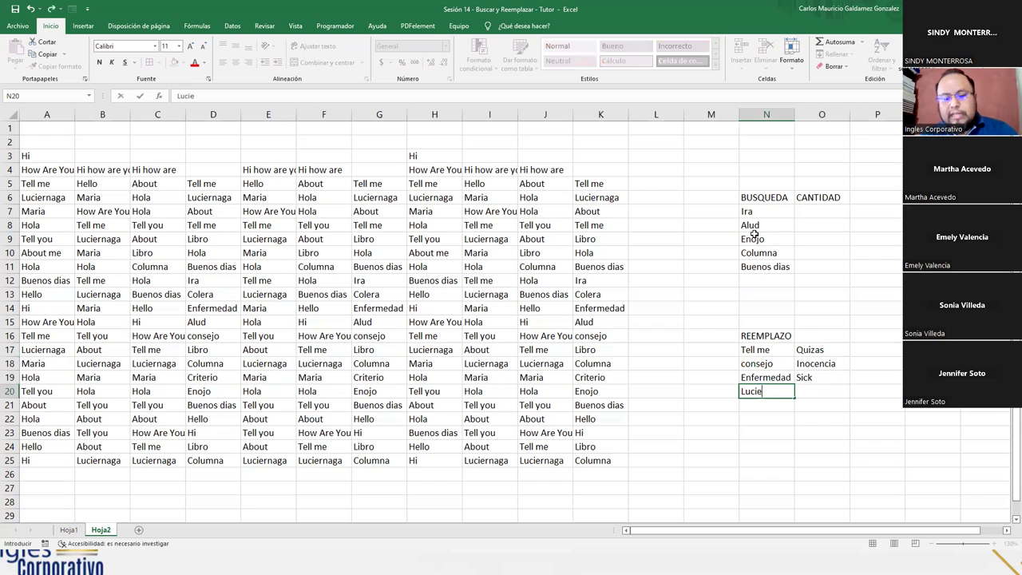
{"action": "type", "text": "rnagag"}
{"action": "key", "text": "Tab"}
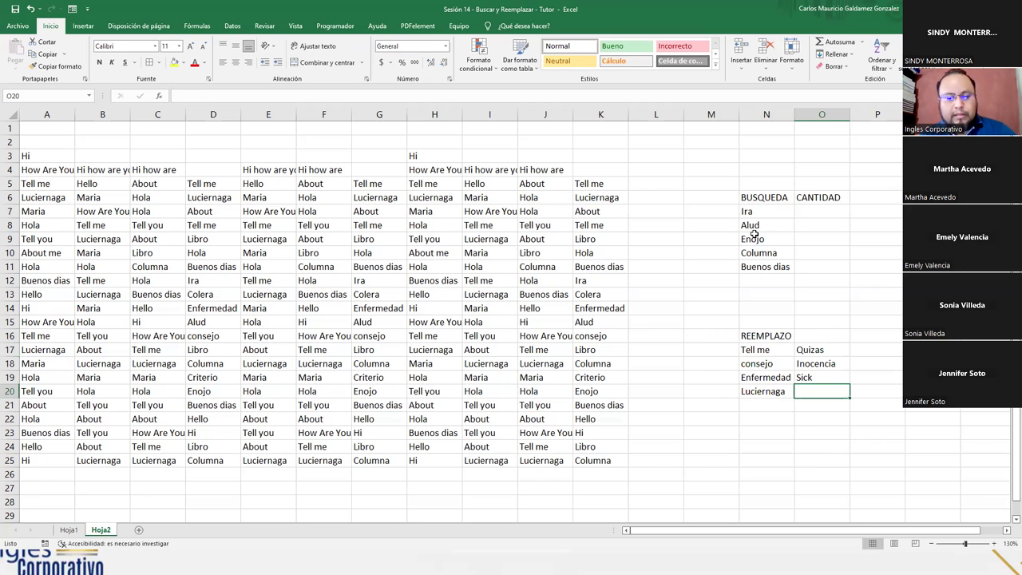
{"action": "type", "text": "Give me"}
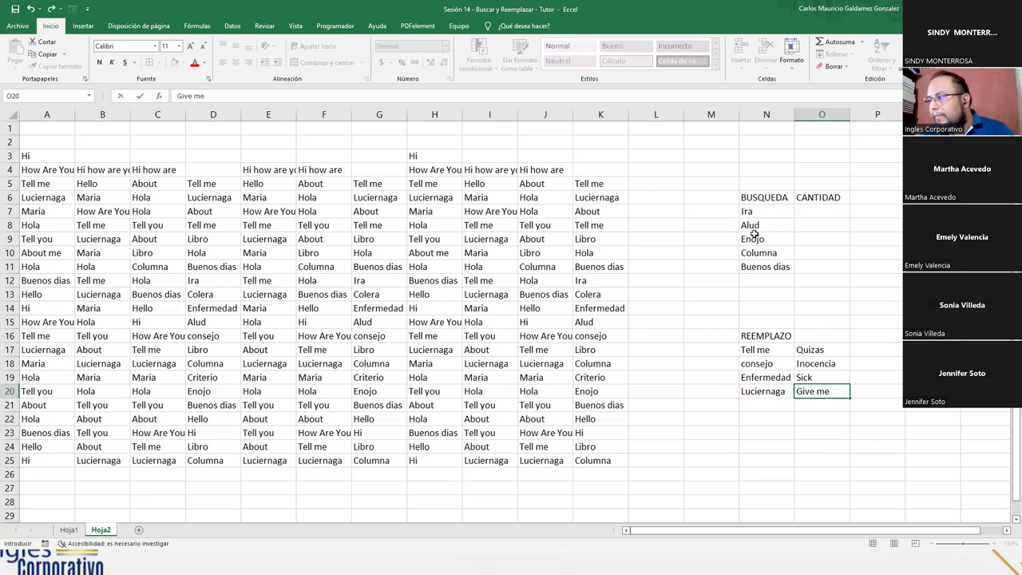
{"action": "key", "text": "Return"}
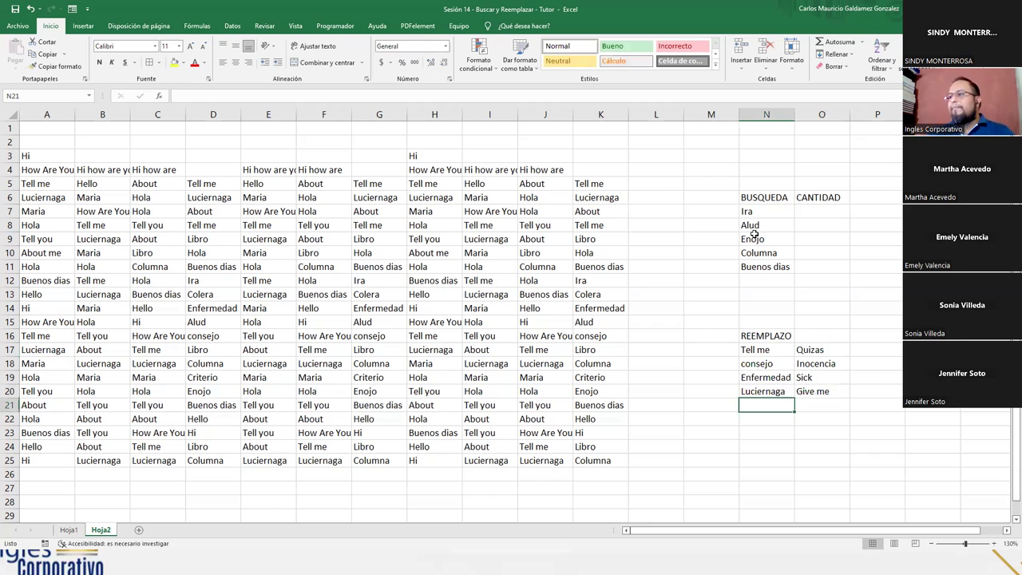
- Enter the header "Cantidad" in P16, and merge and center the REEMPLAZO header across N16:O16
{"action": "left_click_drag", "start_coordinate": [767, 349], "coordinate": [764, 392]}
{"action": "left_click_drag", "start_coordinate": [765, 349], "coordinate": [773, 389]}
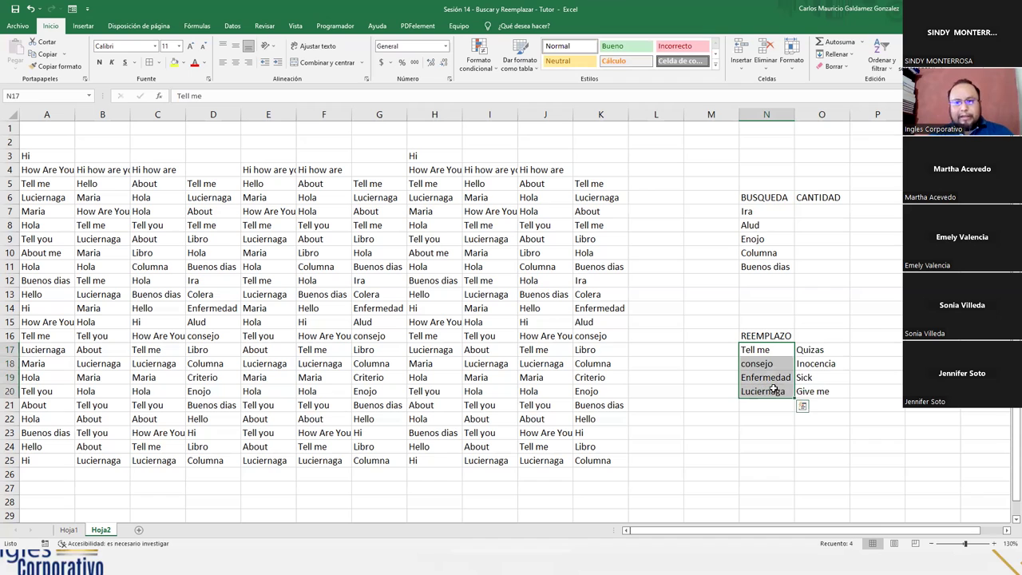
{"action": "left_click", "coordinate": [863, 335]}
{"action": "type", "text": "Cantidad"}
{"action": "key", "text": "Return"}
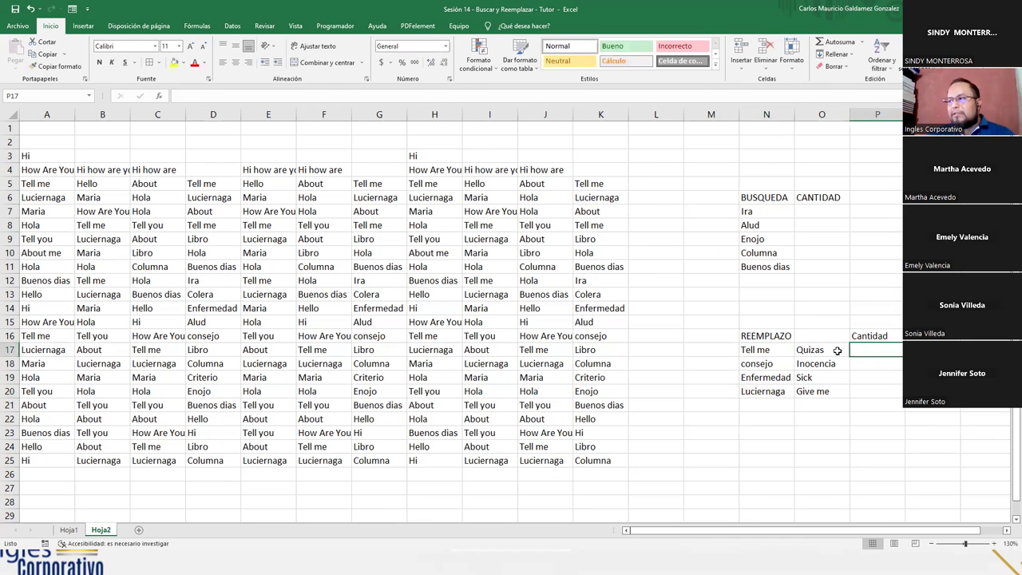
{"action": "left_click_drag", "start_coordinate": [802, 336], "coordinate": [767, 337]}
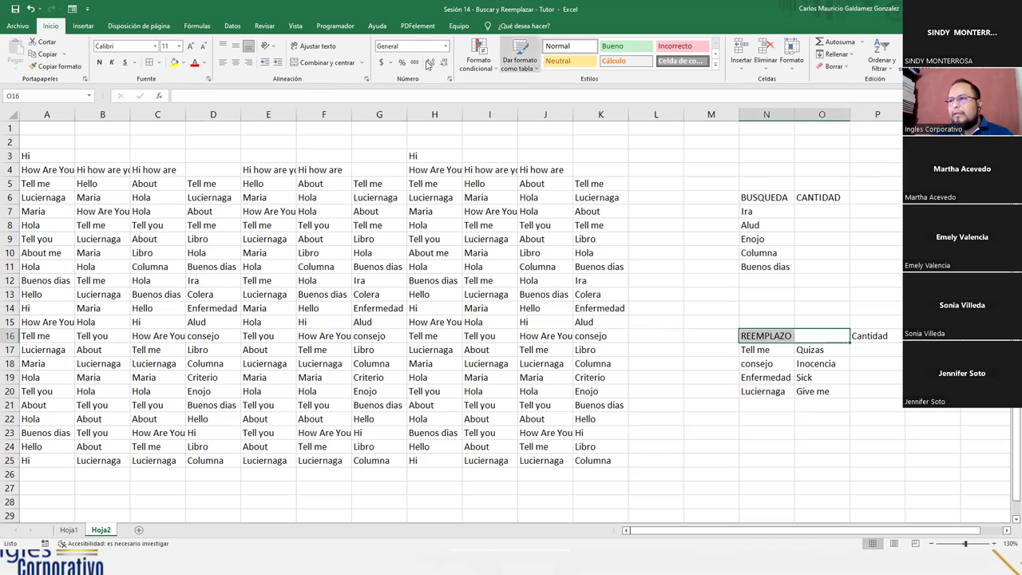
{"action": "left_click", "coordinate": [323, 62]}
- Apply all borders to both exercise tables, N6:O11 and N16:P20
{"action": "mouse_move", "coordinate": [787, 337]}
{"action": "left_mouse_down"}
{"action": "mouse_move", "coordinate": [862, 376]}
{"action": "mouse_move", "coordinate": [862, 393]}
{"action": "left_mouse_up"}
{"action": "left_click", "coordinate": [762, 199], "text": "ctrl"}
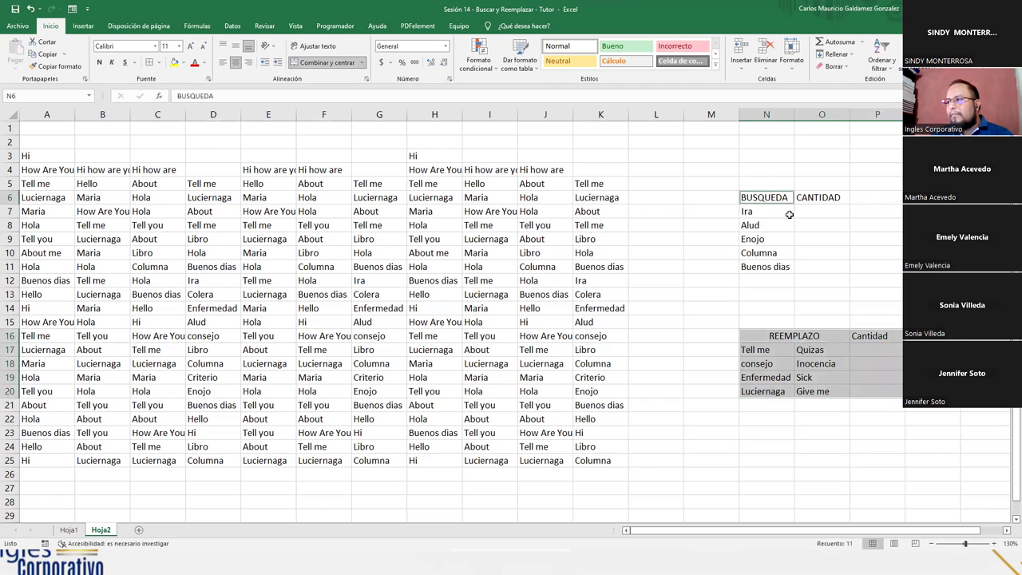
{"action": "left_click_drag", "start_coordinate": [789, 214], "coordinate": [826, 266]}
{"action": "left_click", "coordinate": [152, 63]}
{"action": "left_click", "coordinate": [308, 291]}
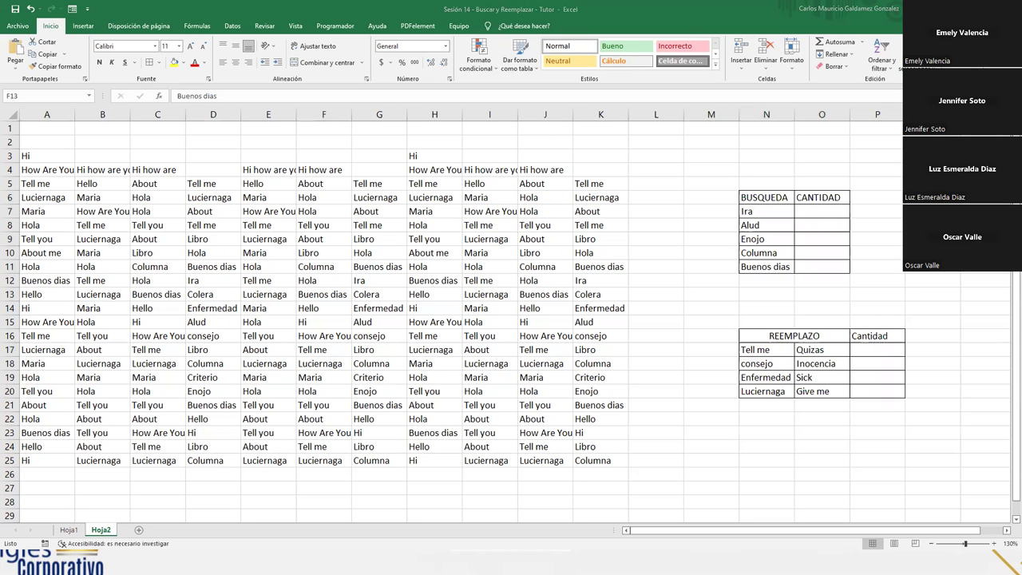
- Switch to the slide presentation and advance past the "VAMOS A PRACTICAR" slide
{"action": "key", "text": "alt+Tab"}
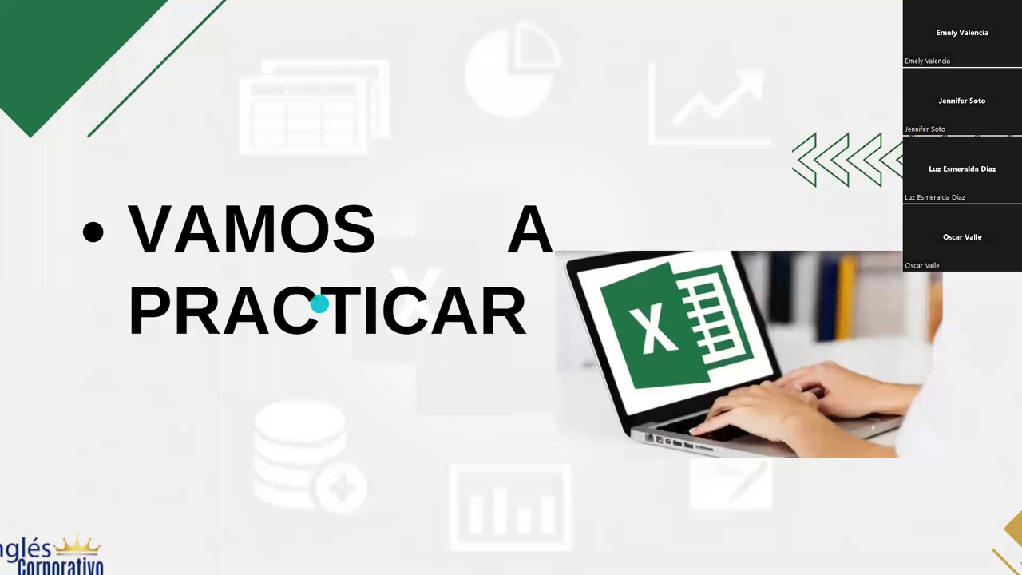
{"action": "key", "text": "Right"}
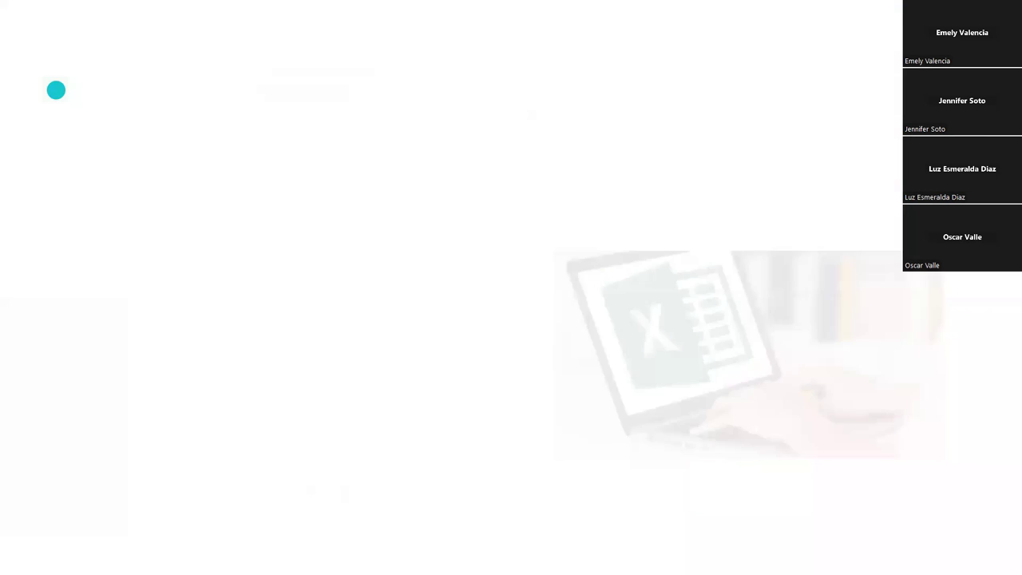